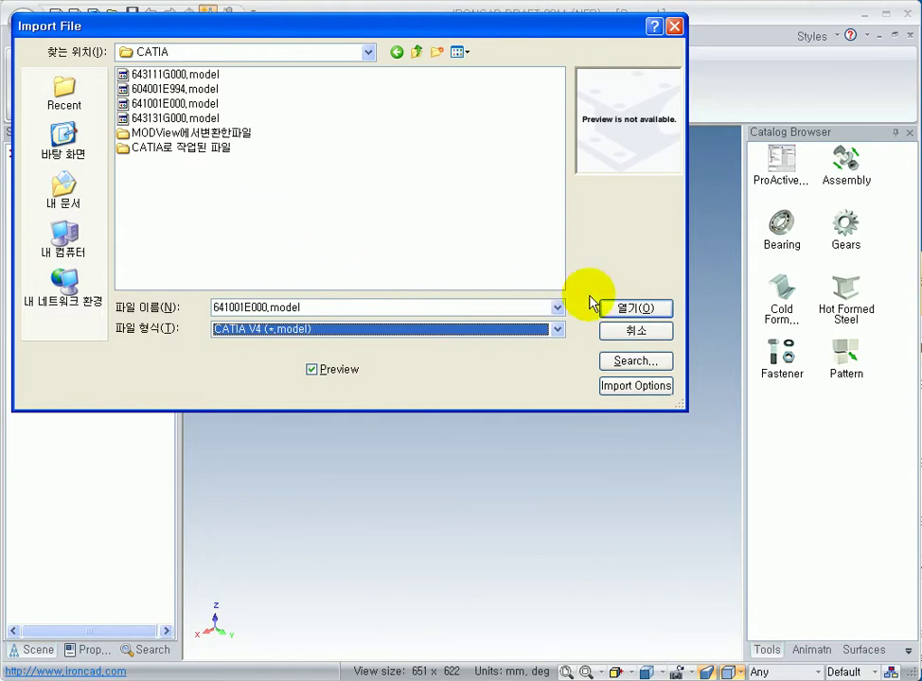
- Import the CATIA V4 file 641001E000.model into the scene and view the model from several angles
{"action": "left_click", "coordinate": [636, 308]}
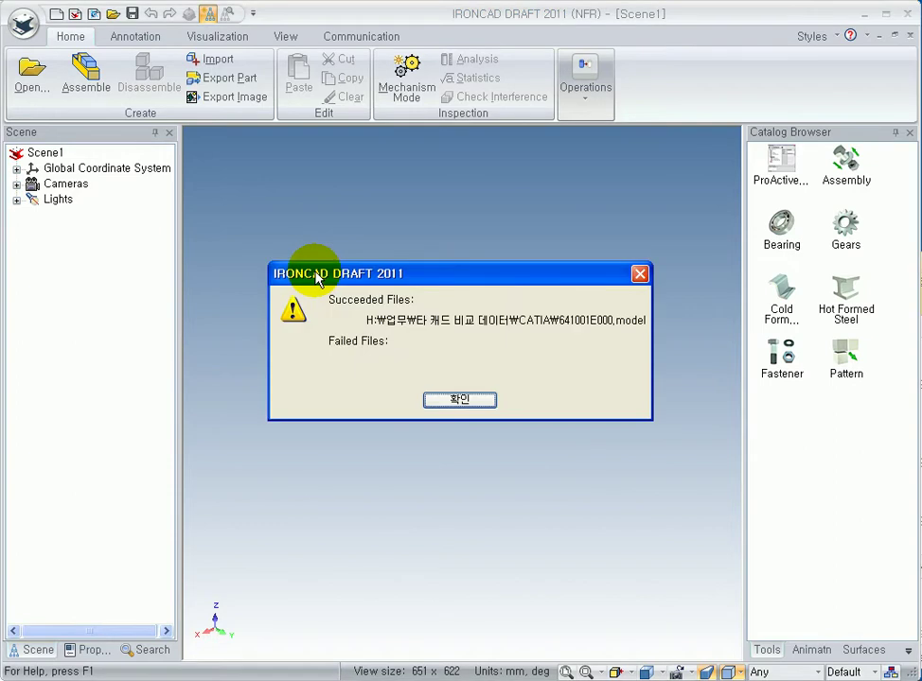
{"action": "left_click", "coordinate": [440, 399]}
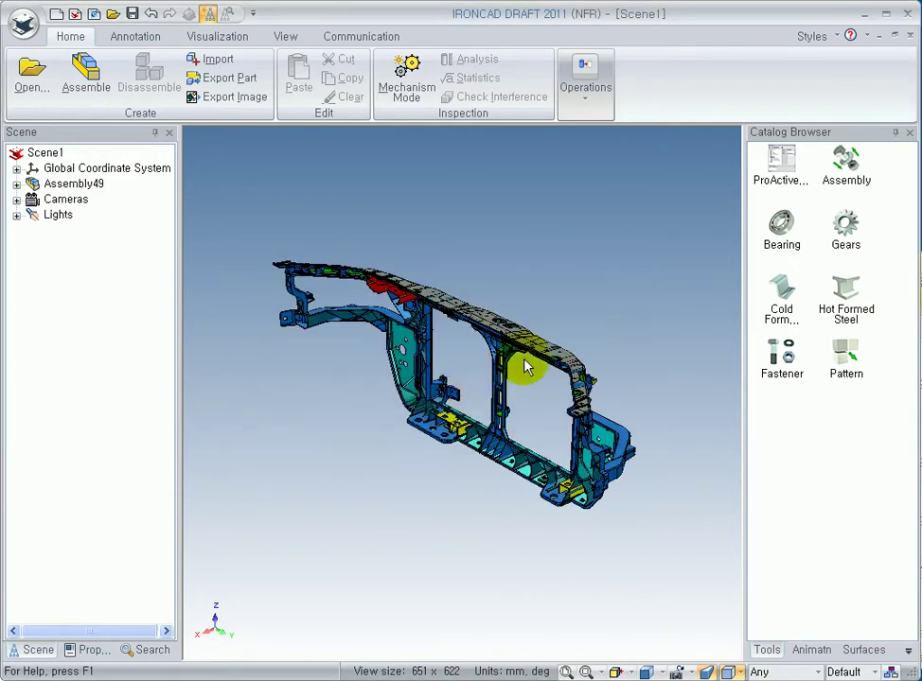
{"action": "middle_click_drag", "start_coordinate": [491, 281], "coordinate": [393, 354]}
{"action": "middle_click_drag", "start_coordinate": [592, 590], "coordinate": [394, 568]}
{"action": "left_click_drag", "start_coordinate": [395, 568], "coordinate": [335, 556]}
{"action": "left_click_drag", "start_coordinate": [457, 513], "coordinate": [471, 566]}
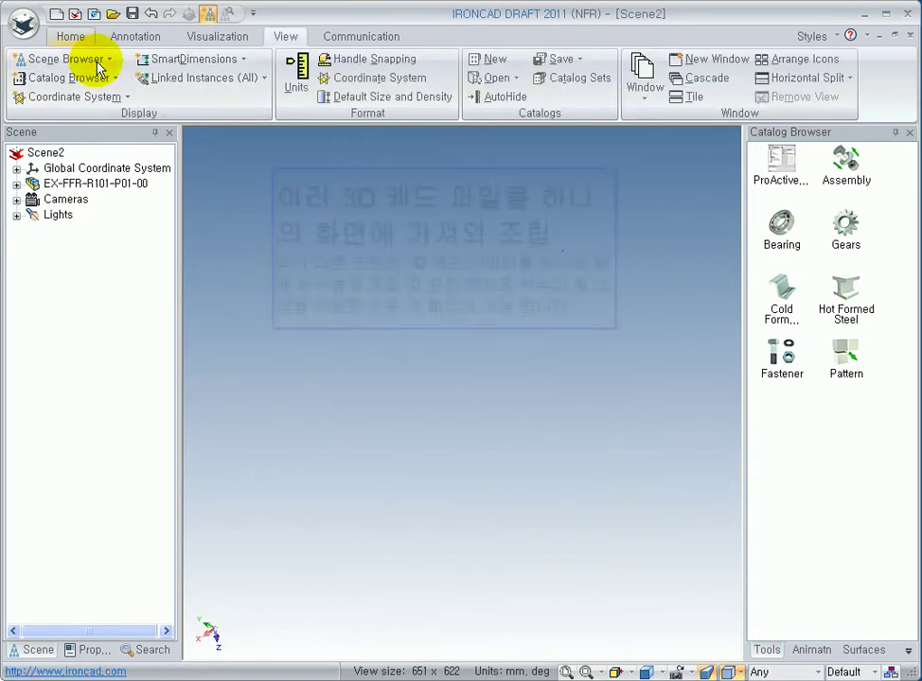
- Import the SolidWorks assembly D4BS_2AFS_LDR.SLDASM into Scene2
{"action": "left_click", "coordinate": [70, 36]}
{"action": "left_click", "coordinate": [217, 59]}
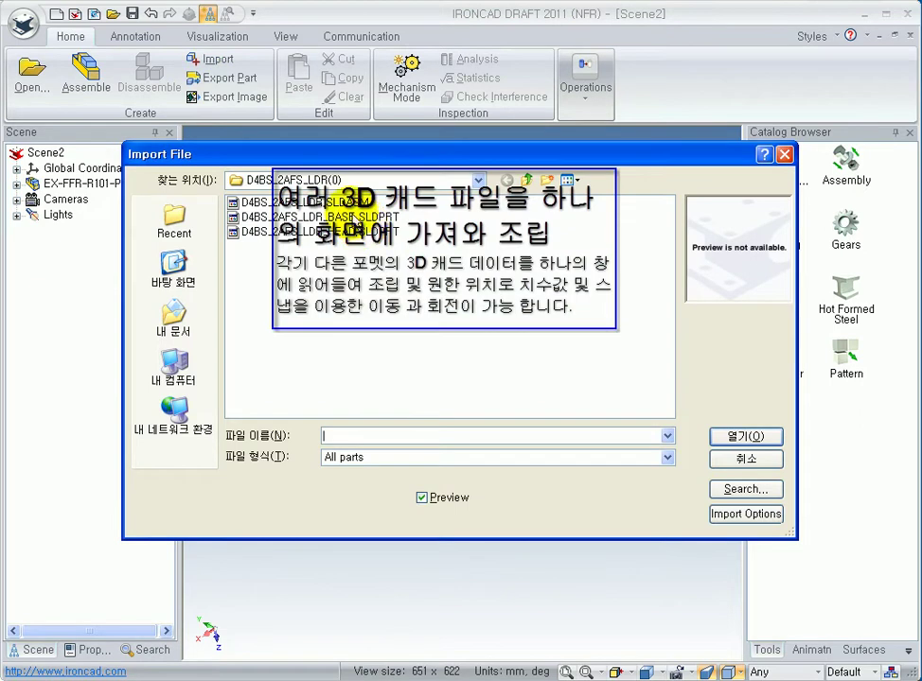
{"action": "left_click", "coordinate": [352, 203]}
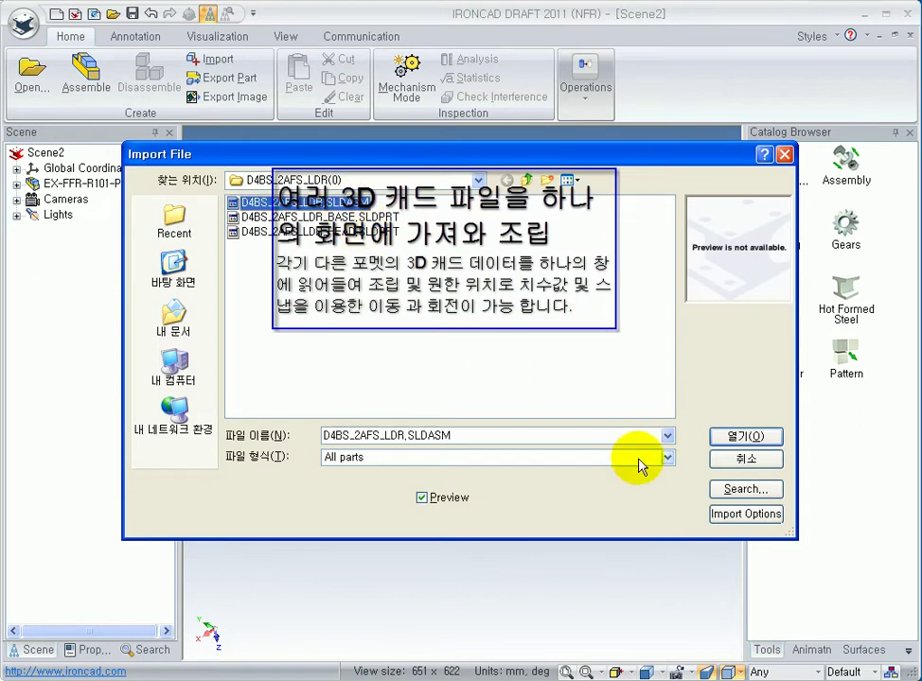
{"action": "left_click", "coordinate": [746, 437]}
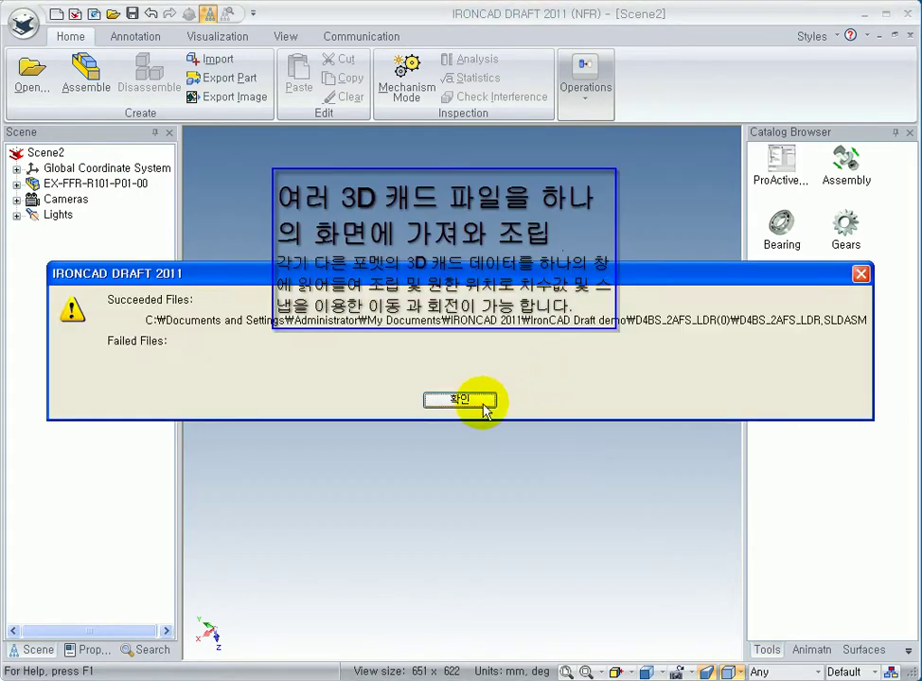
{"action": "left_click", "coordinate": [483, 405]}
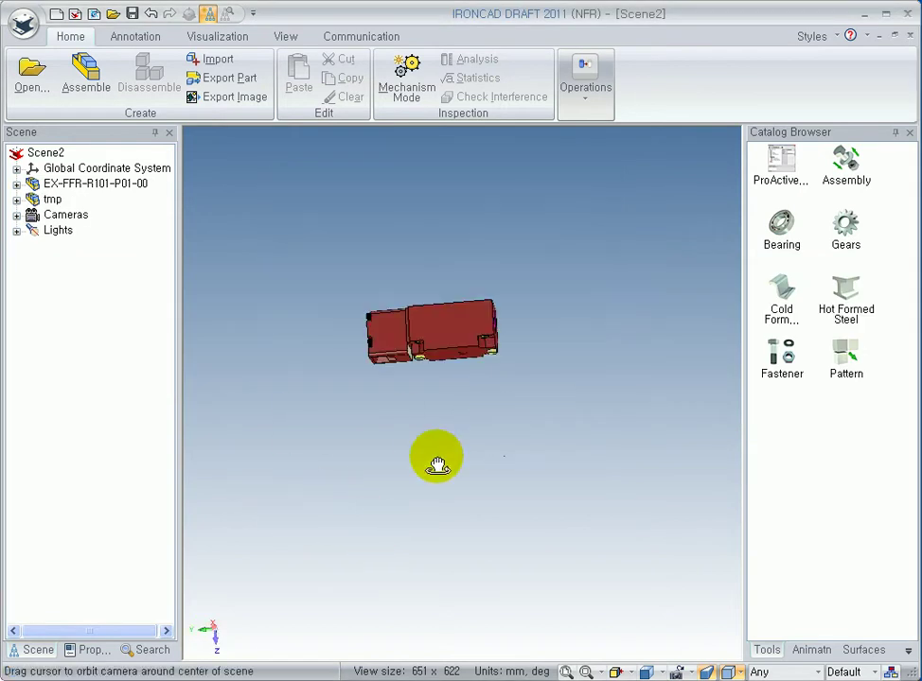
- Delete the EX-FFR-R101-P01-00 assembly from the scene, keeping the red switch assembly
{"action": "middle_click_drag", "start_coordinate": [391, 501], "coordinate": [476, 373]}
{"action": "scroll", "coordinate": [515, 225], "scroll_direction": "up", "scroll_amount": 5}
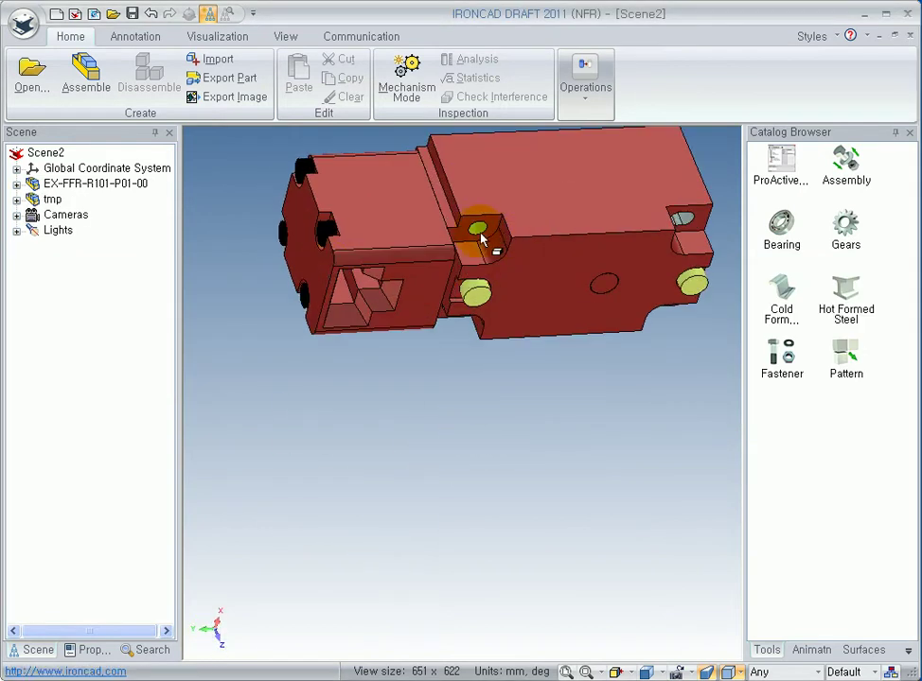
{"action": "left_click", "coordinate": [42, 198]}
{"action": "left_click", "coordinate": [42, 184]}
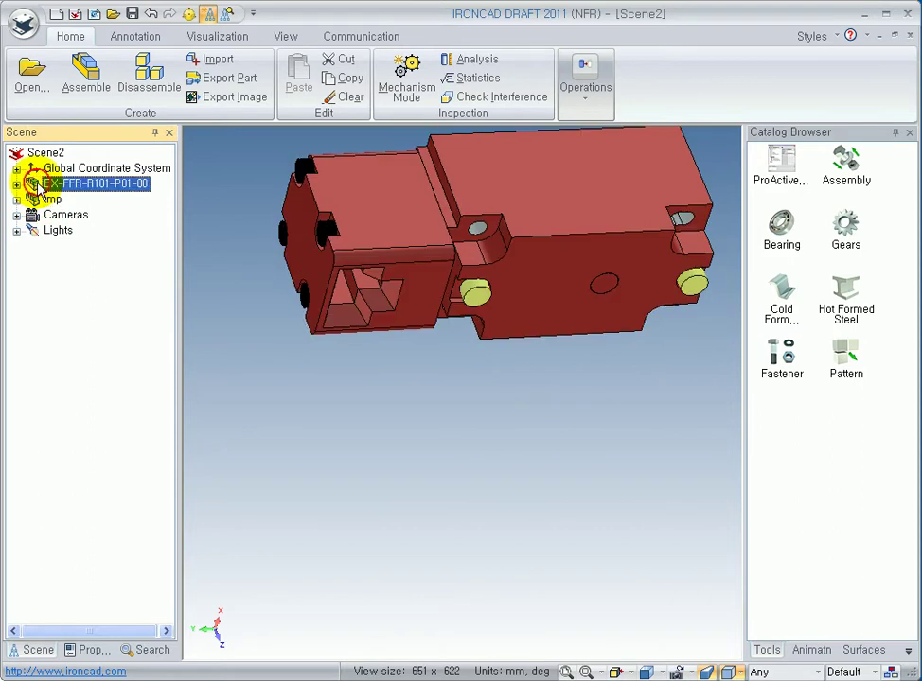
{"action": "key", "text": "Delete"}
- Import the part file bsj-mj67-case.prt.1 from the IronCAD Draft demo folder
{"action": "middle_click_drag", "start_coordinate": [399, 440], "coordinate": [470, 409]}
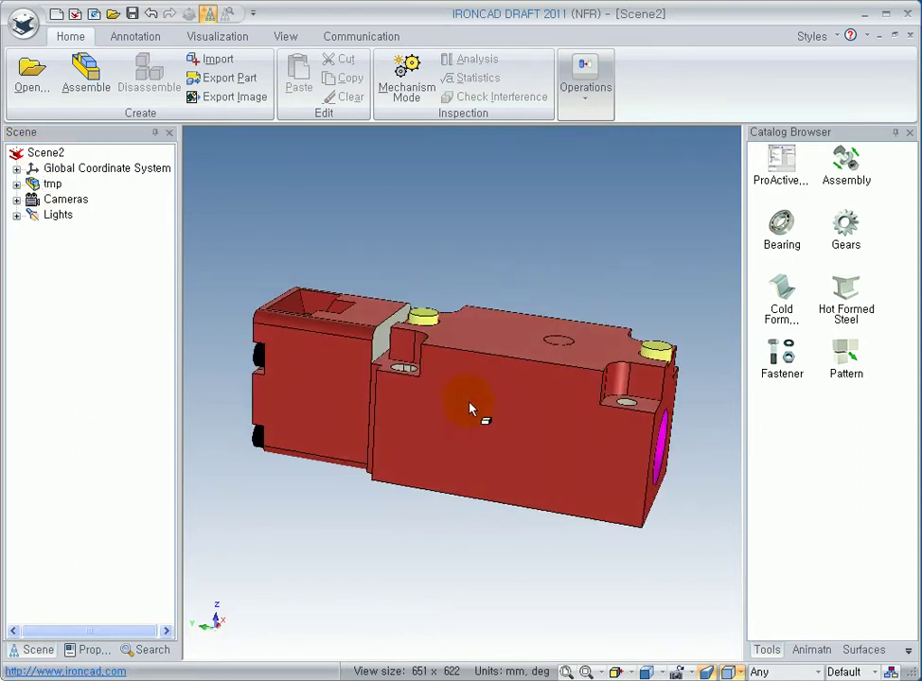
{"action": "left_click", "coordinate": [214, 58]}
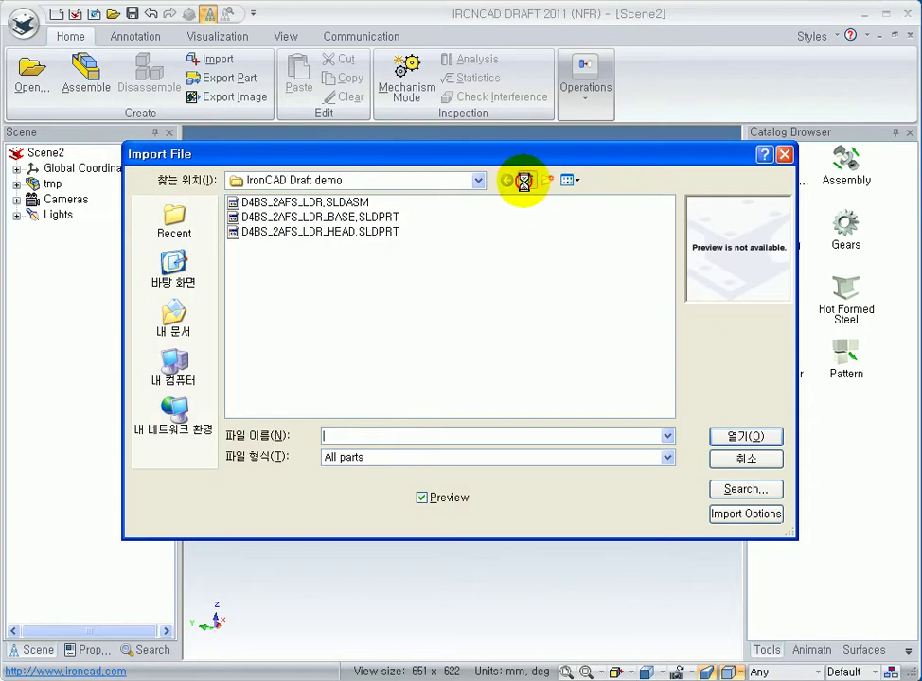
{"action": "left_click", "coordinate": [524, 181]}
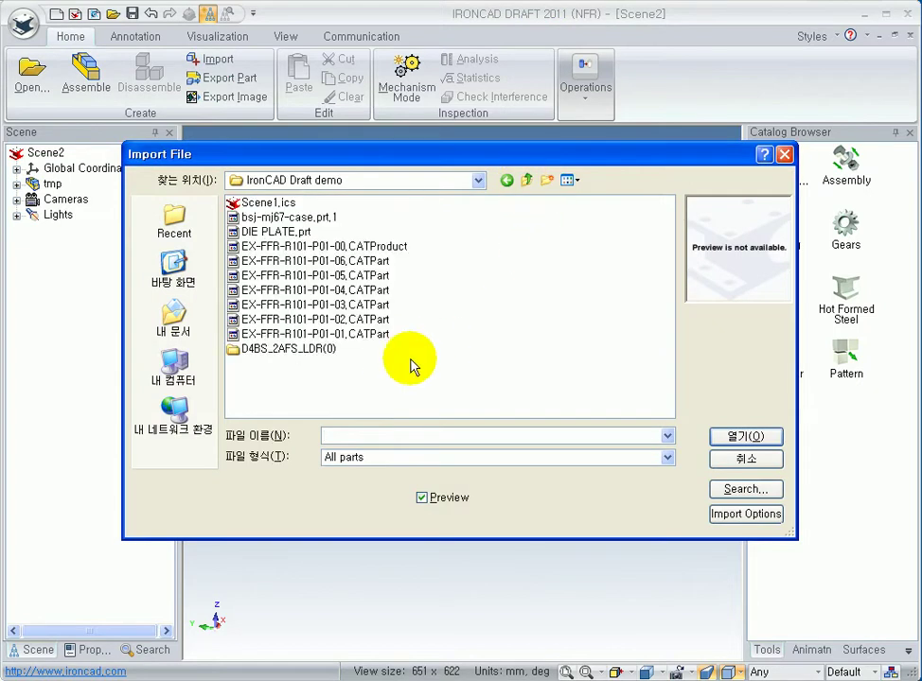
{"action": "left_click", "coordinate": [279, 216]}
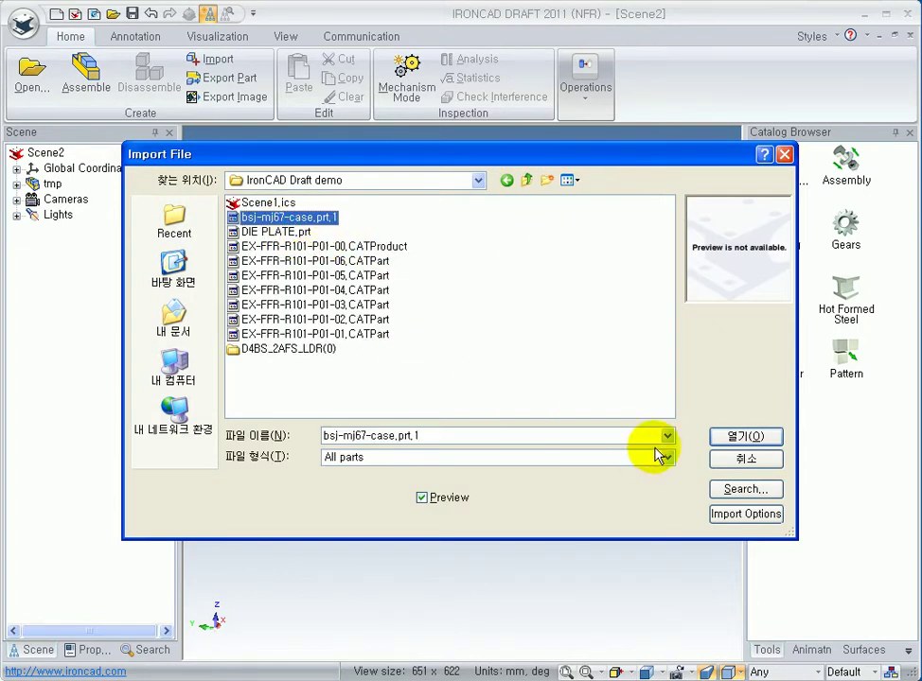
{"action": "left_click", "coordinate": [735, 436]}
{"action": "left_click", "coordinate": [365, 353]}
{"action": "left_click", "coordinate": [570, 299]}
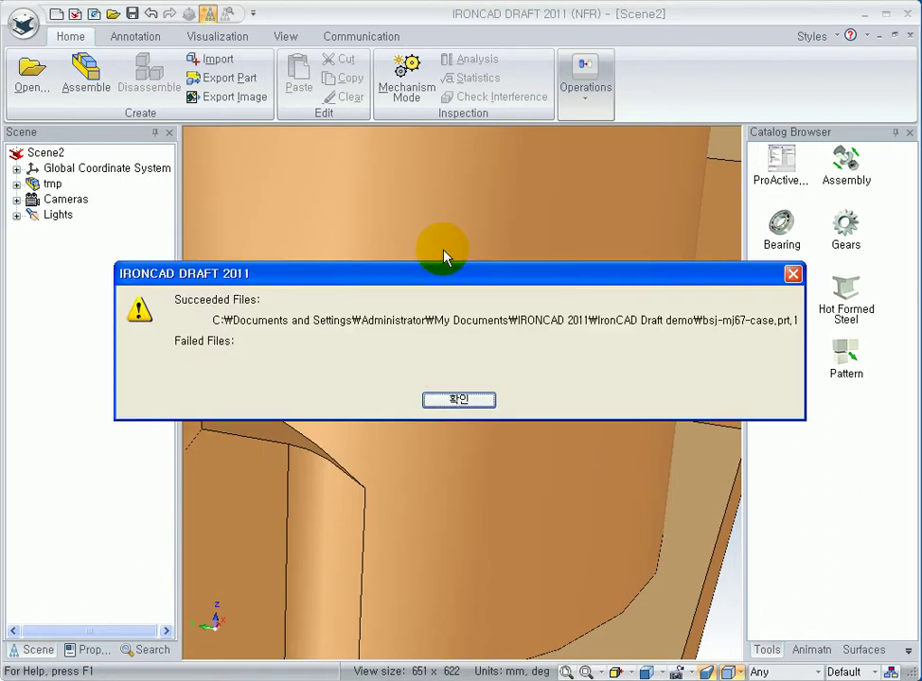
{"action": "left_click", "coordinate": [460, 400]}
- Move the red switch assembly out of the orange housing to free space beside its flange with the TriBall
{"action": "key", "text": "F3"}
{"action": "left_click_drag", "start_coordinate": [551, 410], "coordinate": [483, 426]}
{"action": "left_click_drag", "start_coordinate": [518, 340], "coordinate": [492, 293]}
{"action": "scroll", "coordinate": [479, 294], "scroll_direction": "up", "scroll_amount": 5}
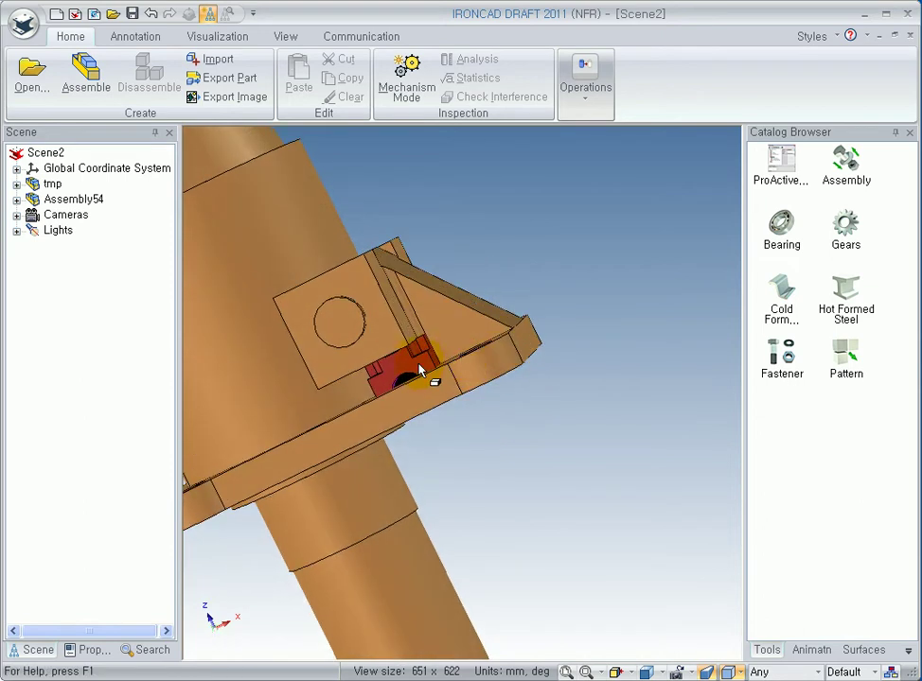
{"action": "left_click", "coordinate": [419, 367]}
{"action": "key", "text": "F10"}
{"action": "middle_click_drag", "start_coordinate": [438, 422], "coordinate": [487, 448]}
{"action": "left_click_drag", "start_coordinate": [457, 429], "coordinate": [527, 371]}
{"action": "left_click", "coordinate": [582, 263]}
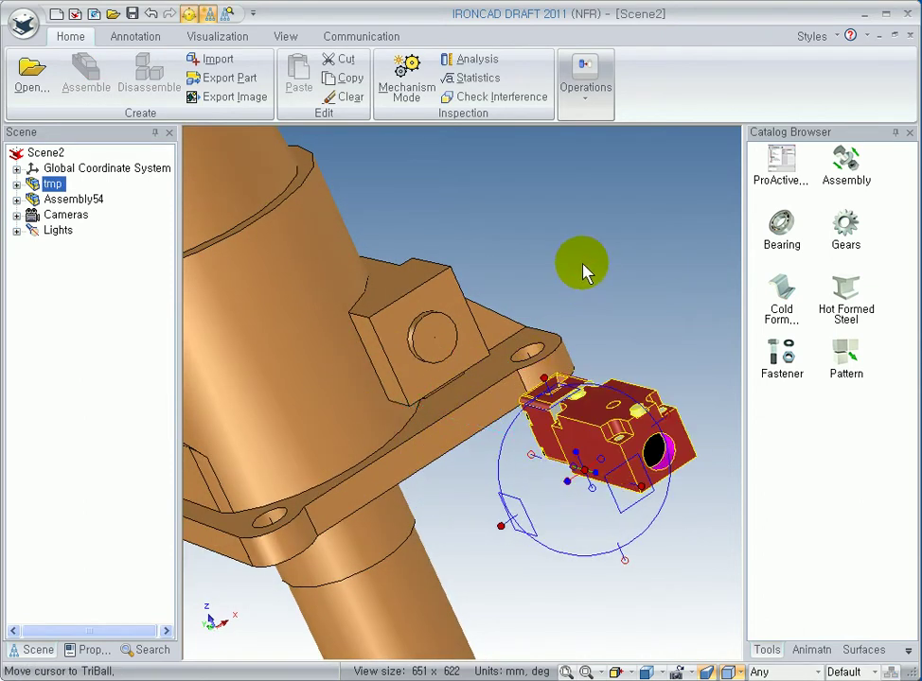
- Reposition only the TriBall to the center point of the round opening on the switch's end face
{"action": "left_click_drag", "start_coordinate": [591, 502], "coordinate": [582, 487]}
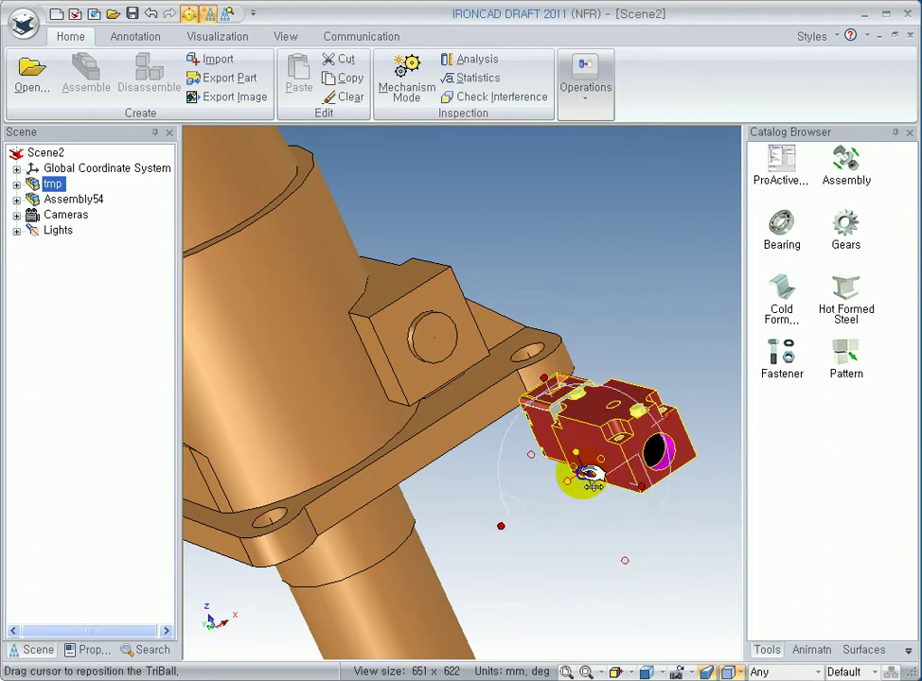
{"action": "right_click", "coordinate": [592, 481]}
{"action": "left_click", "coordinate": [681, 565]}
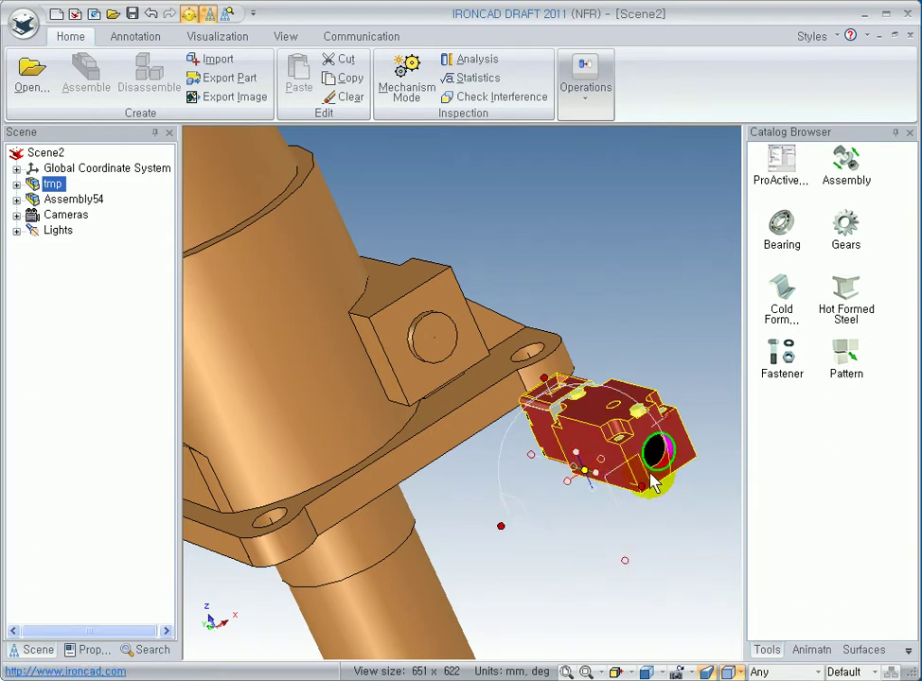
- Move the switch assembly to the center point of the circular boss on the housing's side block
{"action": "right_click", "coordinate": [655, 476]}
{"action": "left_click", "coordinate": [717, 548]}
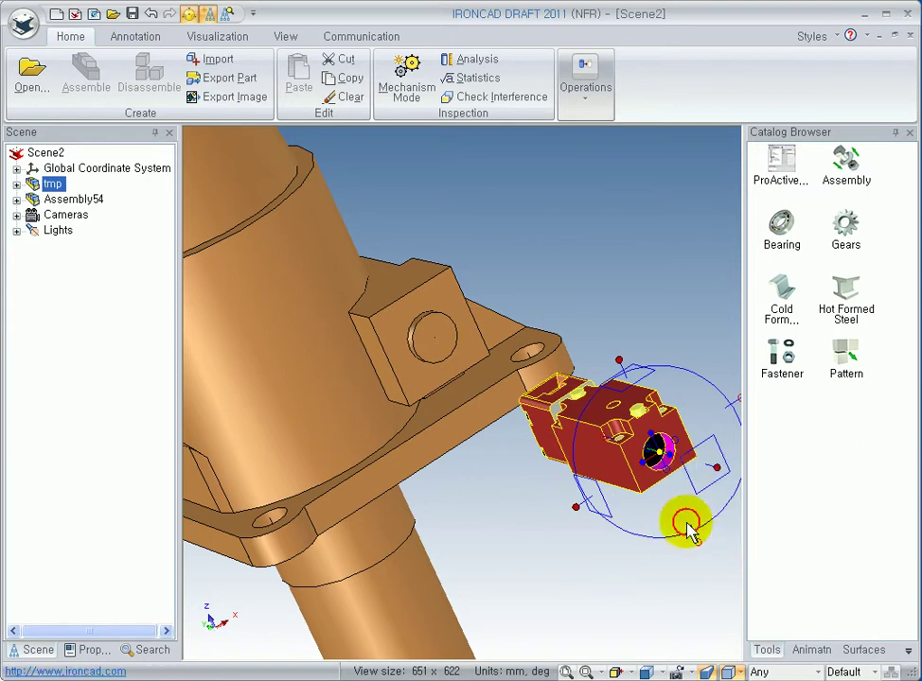
{"action": "left_click", "coordinate": [415, 366]}
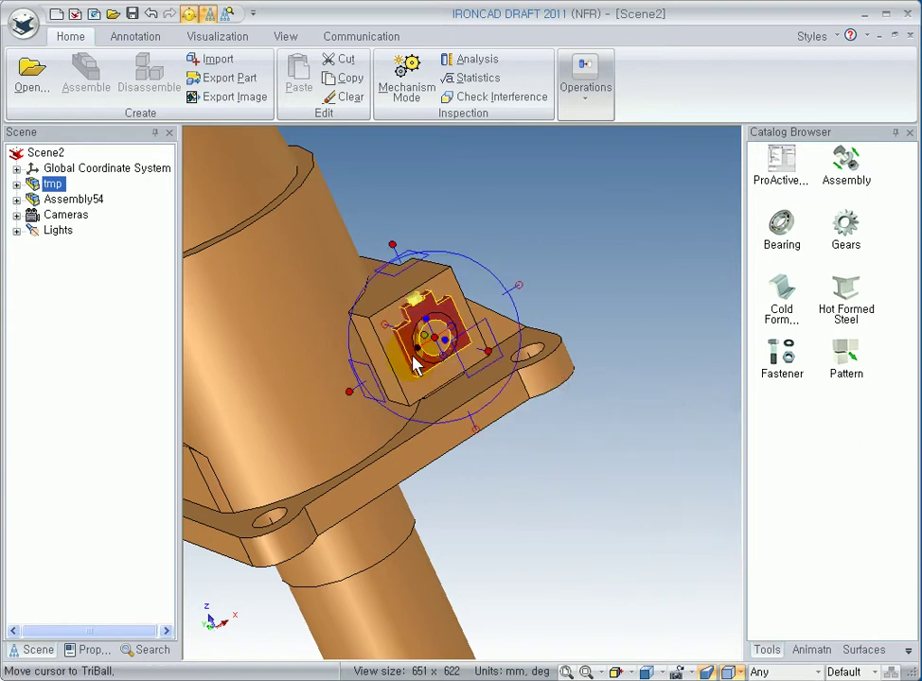
- Flip the switch assembly to the outer side of the boss with the TriBall's Mirror Move option
{"action": "right_click", "coordinate": [455, 346]}
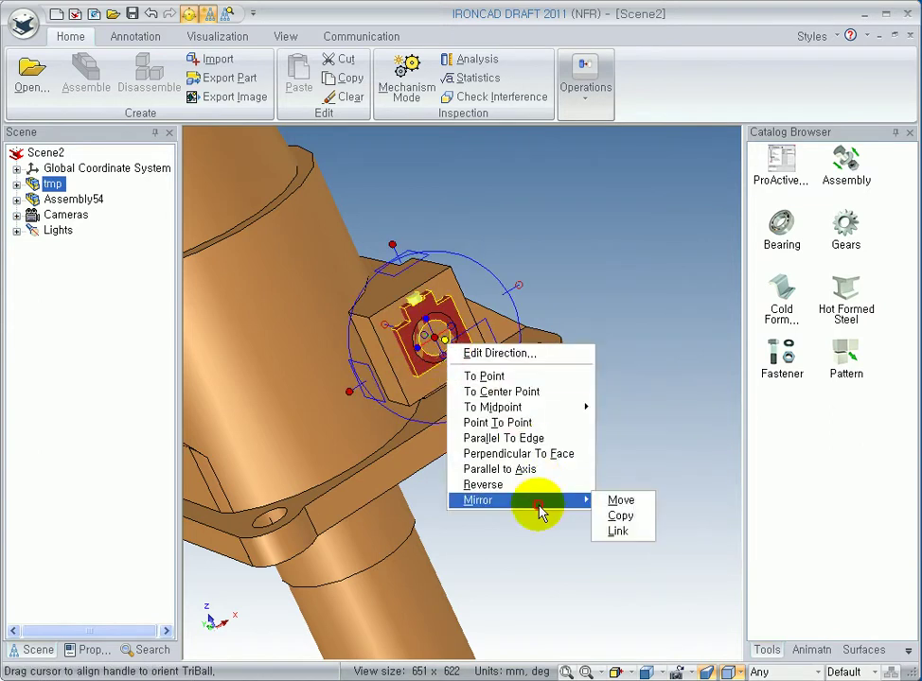
{"action": "mouse_move", "coordinate": [537, 501]}
{"action": "left_click", "coordinate": [613, 501]}
{"action": "left_click", "coordinate": [611, 502]}
- Import the CATIA assembly EX-FFR-R101-P01-00.CATProduct into the scene with the housing and switch
{"action": "middle_click_drag", "start_coordinate": [524, 470], "coordinate": [556, 476]}
{"action": "middle_click_drag", "start_coordinate": [421, 482], "coordinate": [398, 445]}
{"action": "scroll", "coordinate": [404, 431], "scroll_direction": "down", "scroll_amount": 3}
{"action": "left_click", "coordinate": [208, 59]}
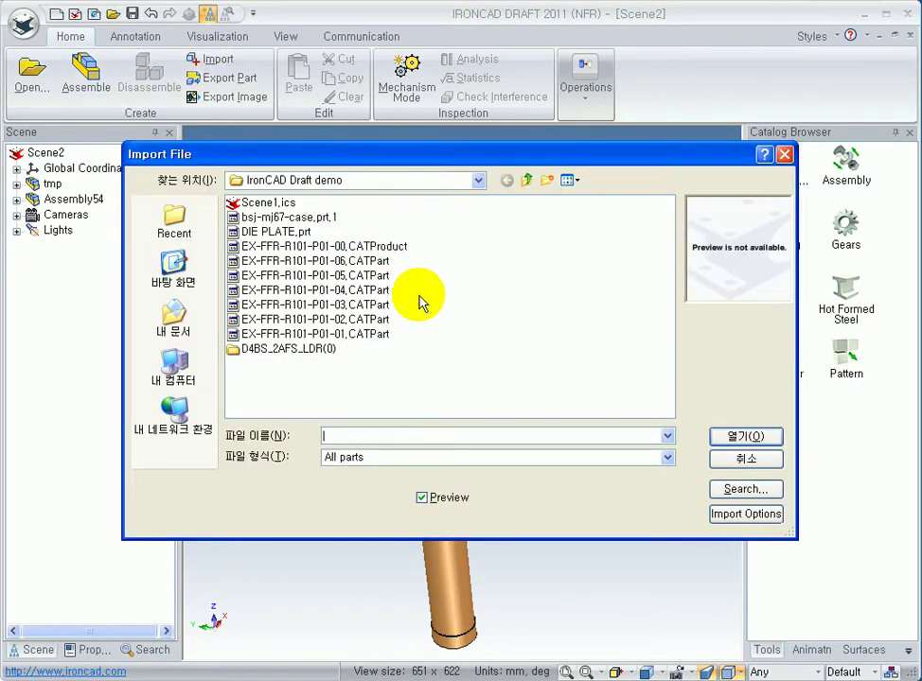
{"action": "double_click", "coordinate": [376, 247]}
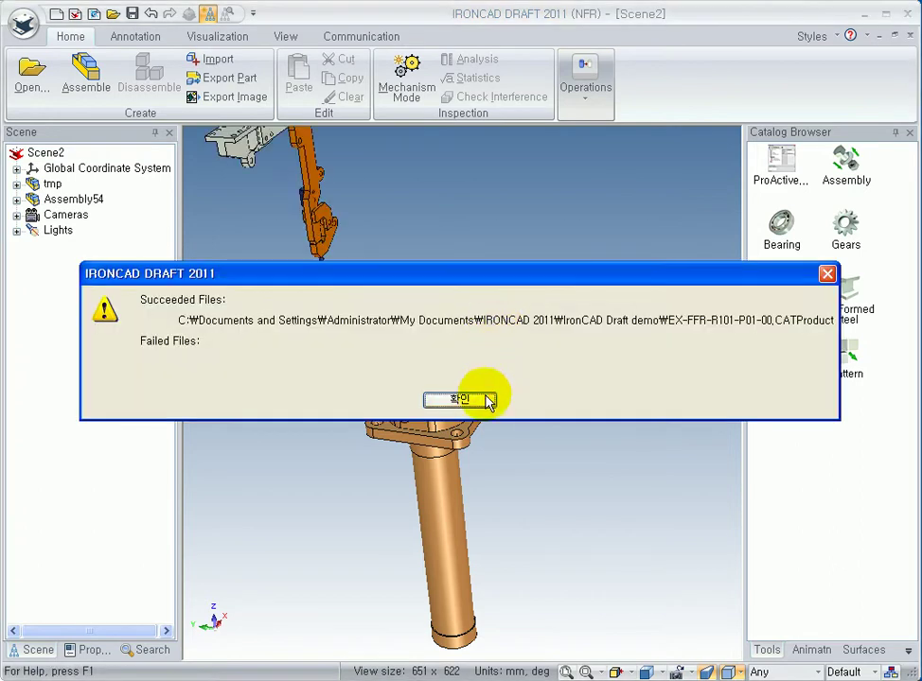
{"action": "left_click", "coordinate": [488, 401]}
- Place the TriBall of the EX-FFR-R101-P01-00 assembly at the center of the grey bracket's lug hole
{"action": "scroll", "coordinate": [471, 312], "scroll_direction": "down", "scroll_amount": 2}
{"action": "left_click_drag", "start_coordinate": [396, 274], "coordinate": [559, 330]}
{"action": "left_click", "coordinate": [472, 341]}
{"action": "left_click_drag", "start_coordinate": [472, 342], "coordinate": [437, 372]}
{"action": "middle_click_drag", "start_coordinate": [437, 372], "coordinate": [434, 365]}
{"action": "left_click", "coordinate": [390, 271]}
{"action": "key", "text": "F10"}
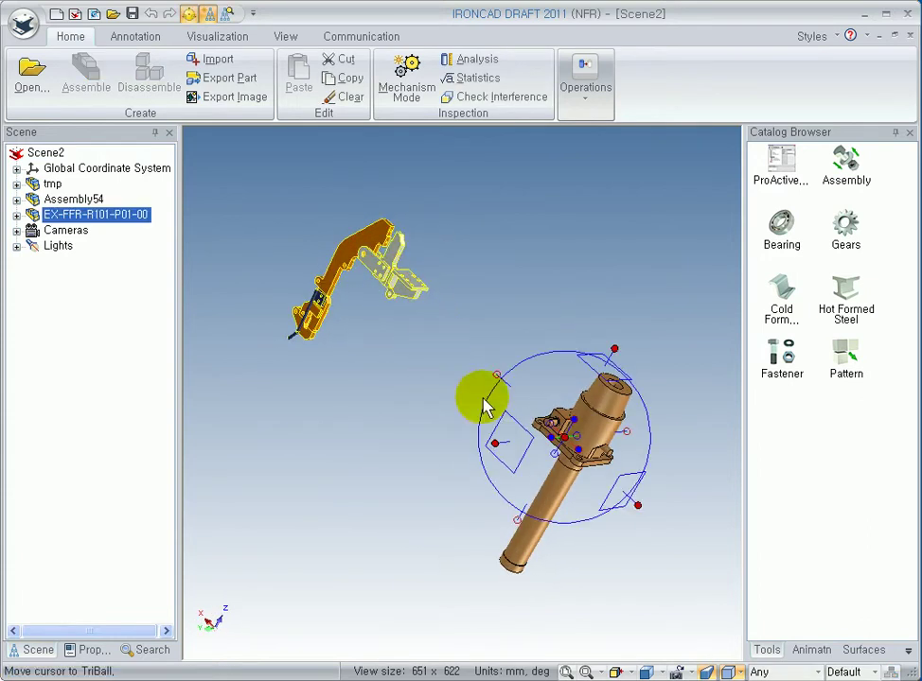
{"action": "right_click", "coordinate": [564, 433]}
{"action": "left_click", "coordinate": [613, 531]}
{"action": "scroll", "coordinate": [393, 301], "scroll_direction": "up", "scroll_amount": 4}
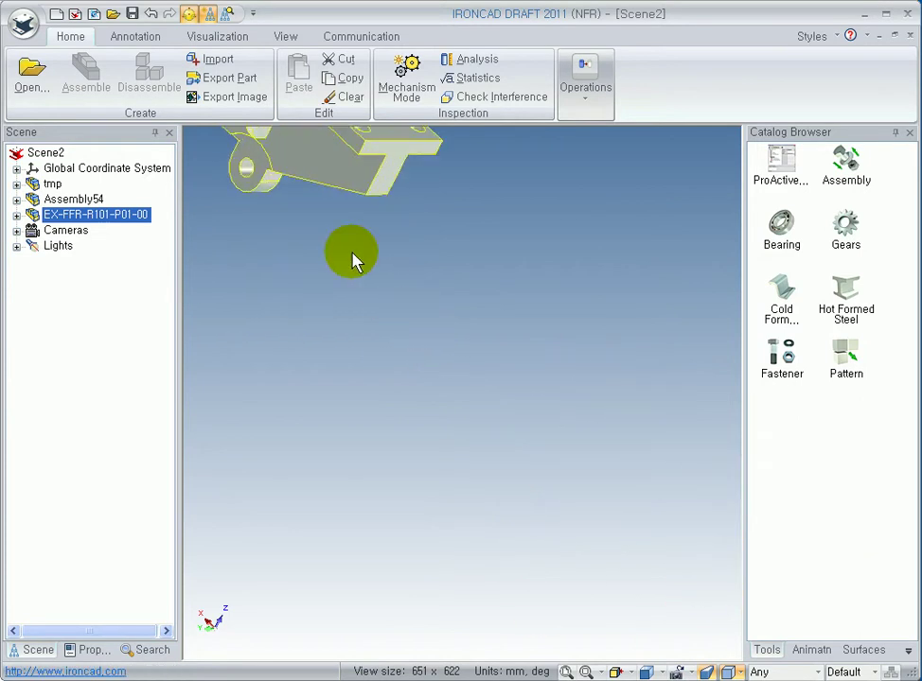
{"action": "middle_click_drag", "start_coordinate": [274, 200], "coordinate": [491, 440]}
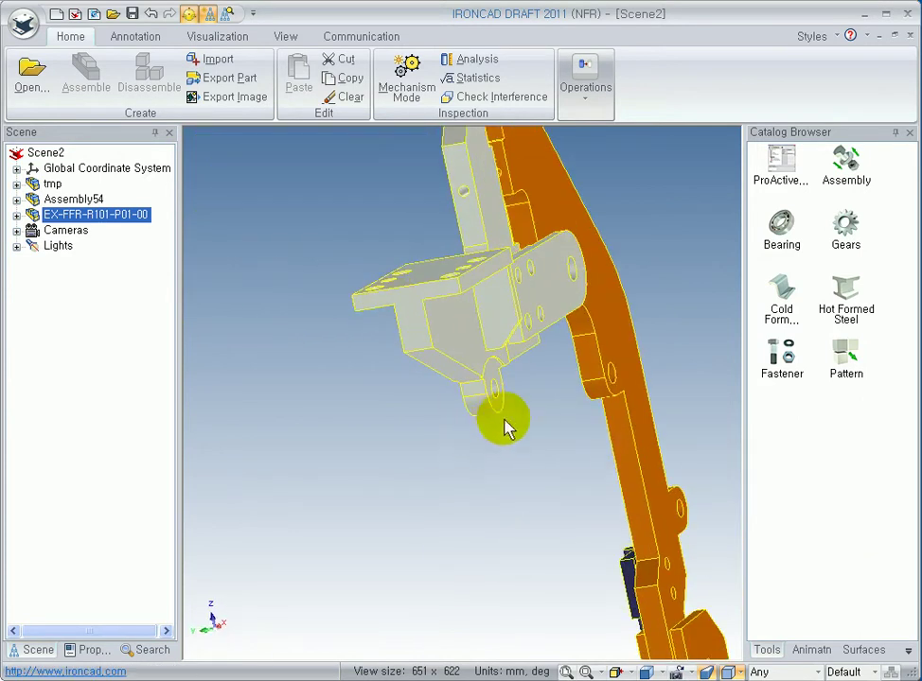
{"action": "key", "text": "F10"}
- Move the EX-FFR-R101-P01-00 assembly by center point so its lug hole sits on the housing's keyed shaft
{"action": "right_click", "coordinate": [500, 390]}
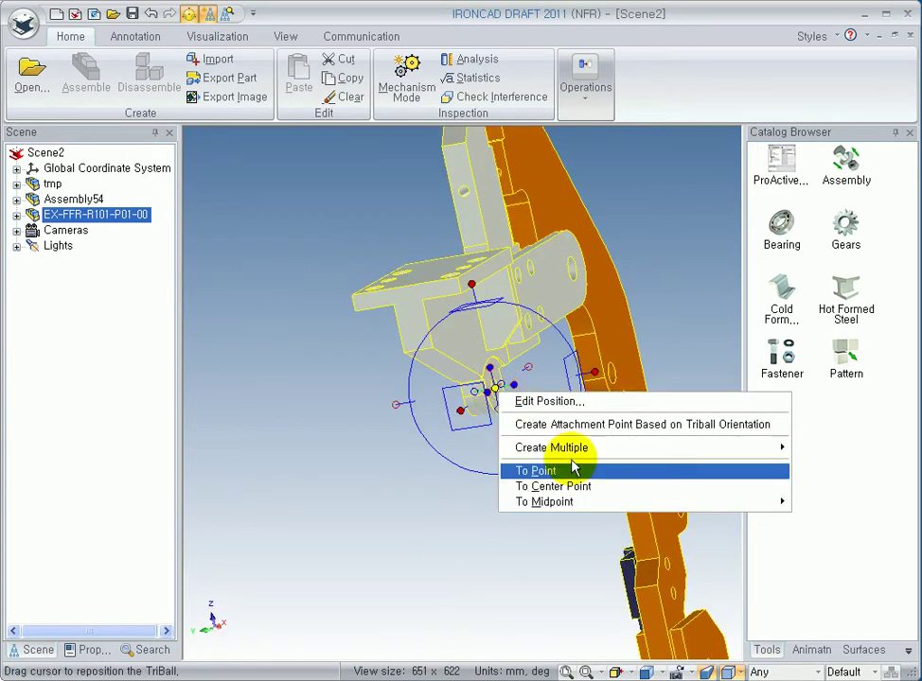
{"action": "left_click", "coordinate": [582, 486]}
{"action": "middle_click_drag", "start_coordinate": [587, 494], "coordinate": [519, 402]}
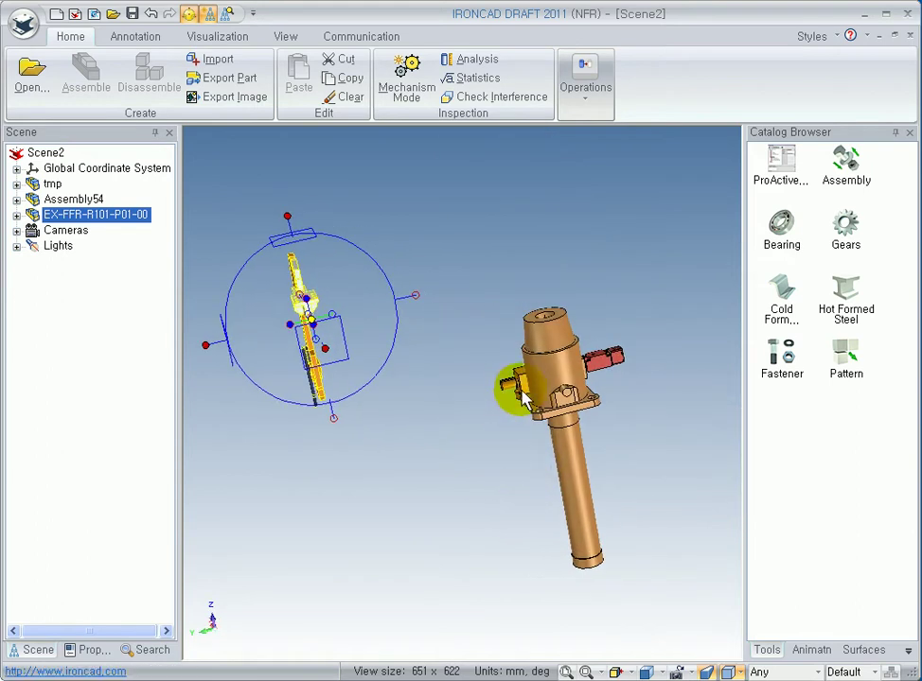
{"action": "scroll", "coordinate": [518, 402], "scroll_direction": "up", "scroll_amount": 5}
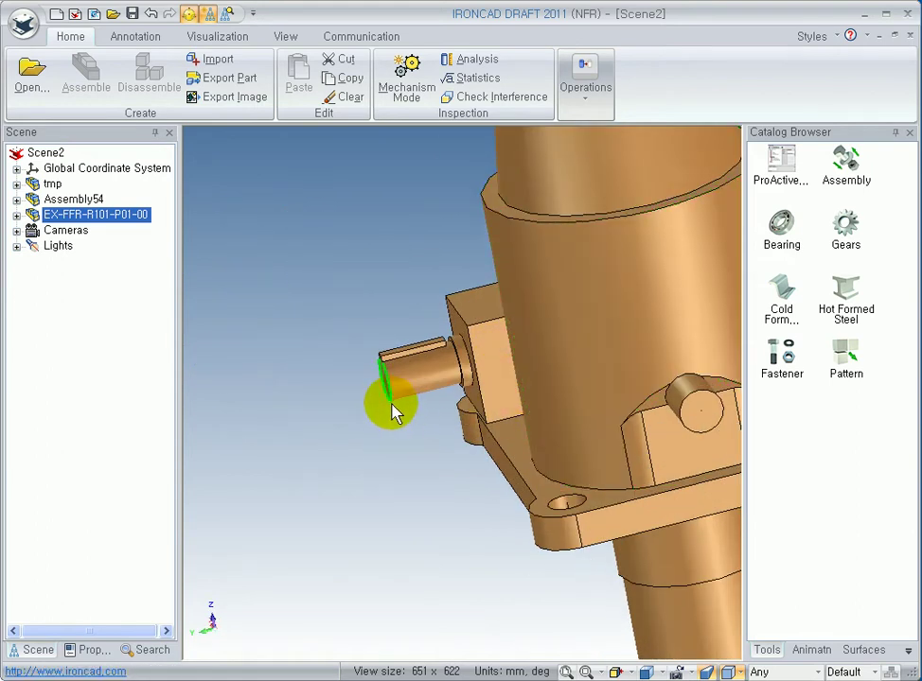
{"action": "left_click", "coordinate": [463, 386]}
{"action": "left_click", "coordinate": [294, 393]}
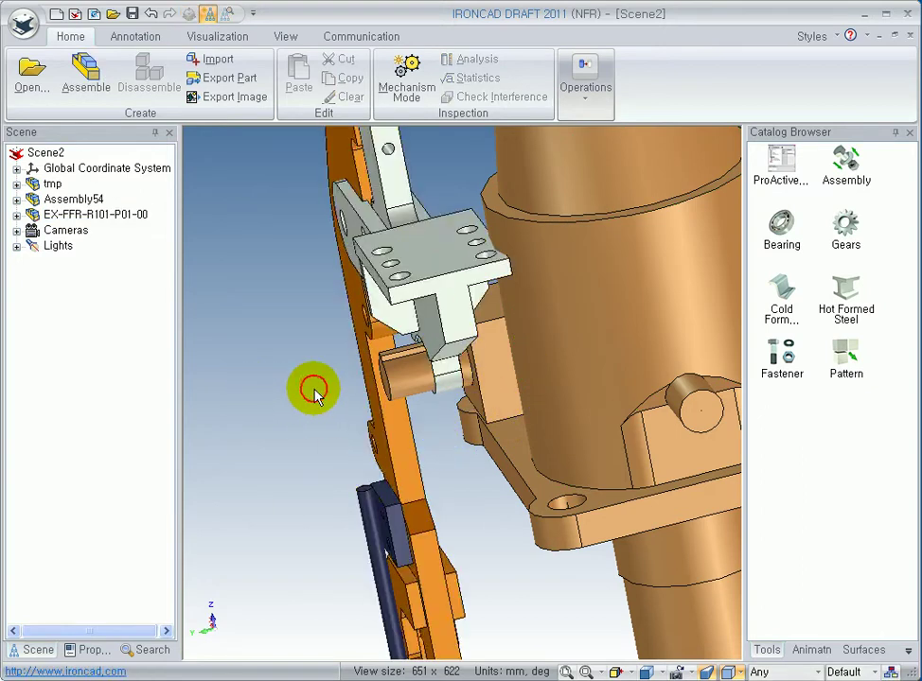
{"action": "scroll", "coordinate": [382, 394], "scroll_direction": "down", "scroll_amount": 5}
{"action": "middle_click_drag", "start_coordinate": [383, 394], "coordinate": [521, 387]}
{"action": "scroll", "coordinate": [494, 411], "scroll_direction": "down", "scroll_amount": 4}
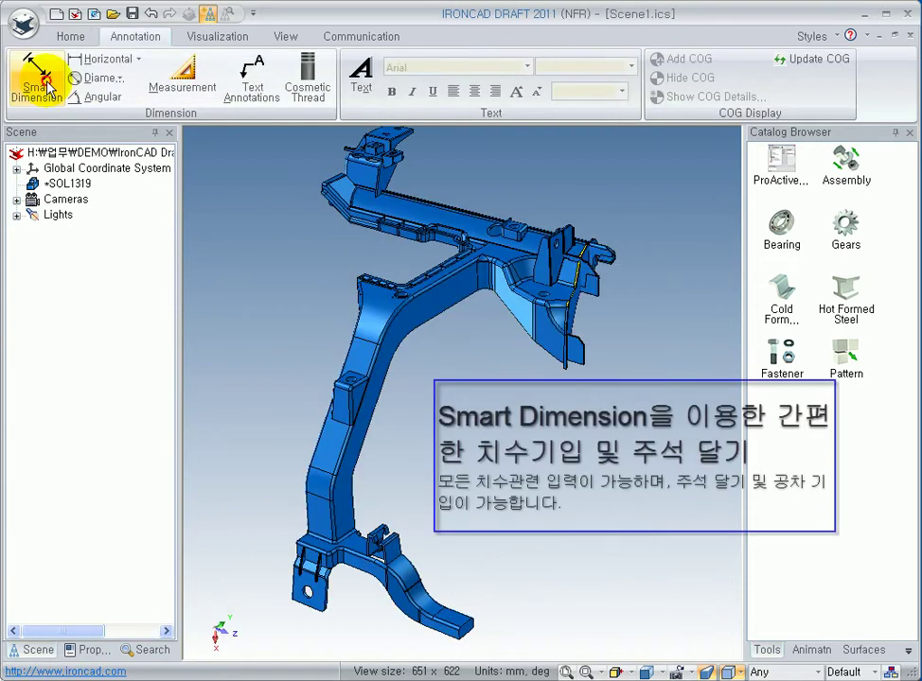
- Add a smart dimension from the blue frame's lower mounting bracket to its upper mounting plate
{"action": "left_click", "coordinate": [35, 76]}
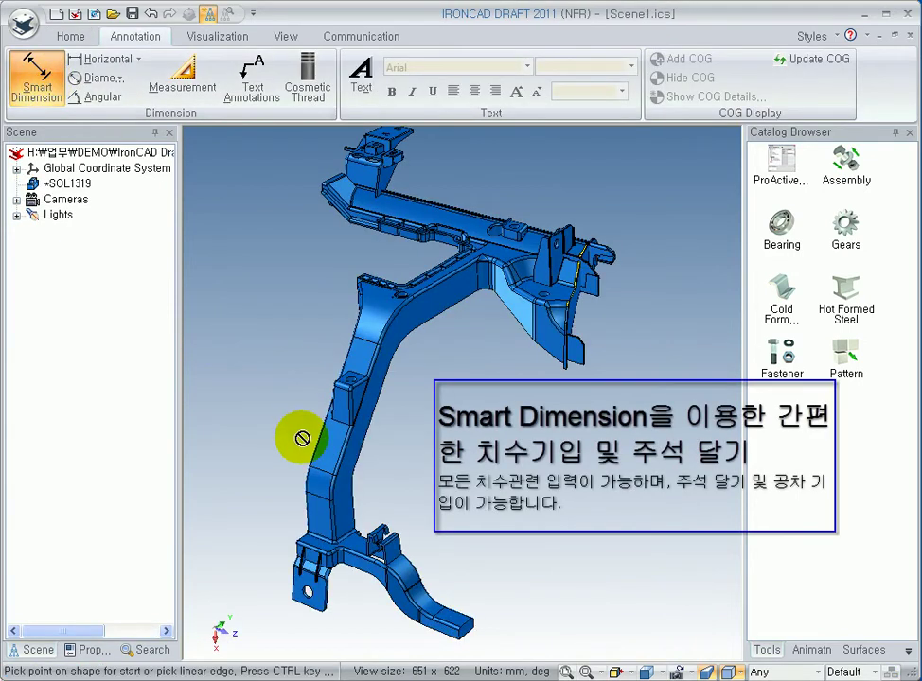
{"action": "middle_click_drag", "start_coordinate": [360, 596], "coordinate": [417, 461], "text": "shift"}
{"action": "scroll", "coordinate": [417, 460], "scroll_direction": "up", "scroll_amount": 6}
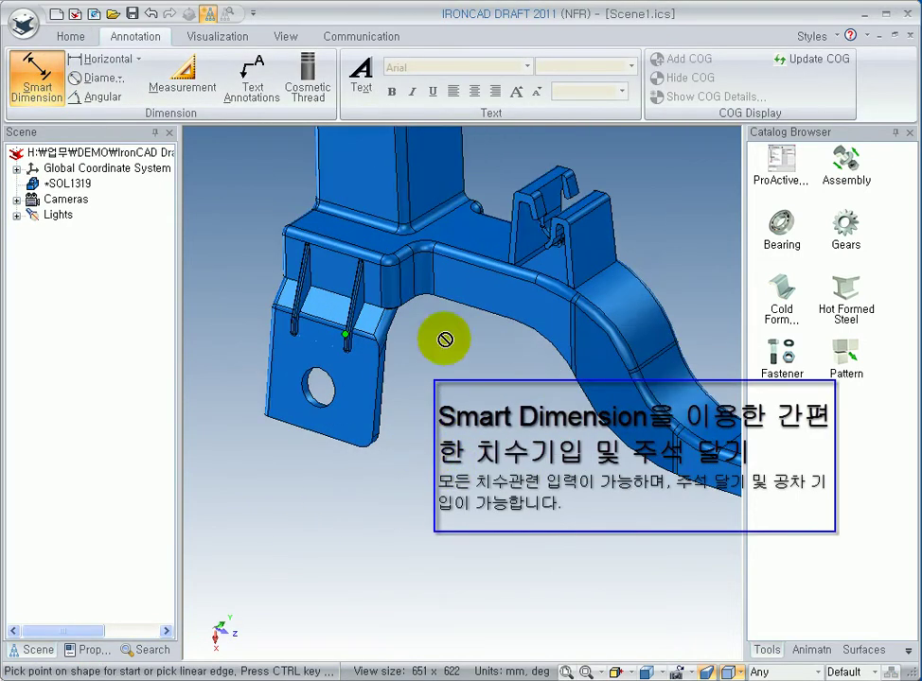
{"action": "scroll", "coordinate": [444, 403], "scroll_direction": "down", "scroll_amount": 3}
{"action": "scroll", "coordinate": [504, 391], "scroll_direction": "down", "scroll_amount": 4}
{"action": "middle_click_drag", "start_coordinate": [511, 385], "coordinate": [478, 305]}
{"action": "scroll", "coordinate": [429, 422], "scroll_direction": "up", "scroll_amount": 3}
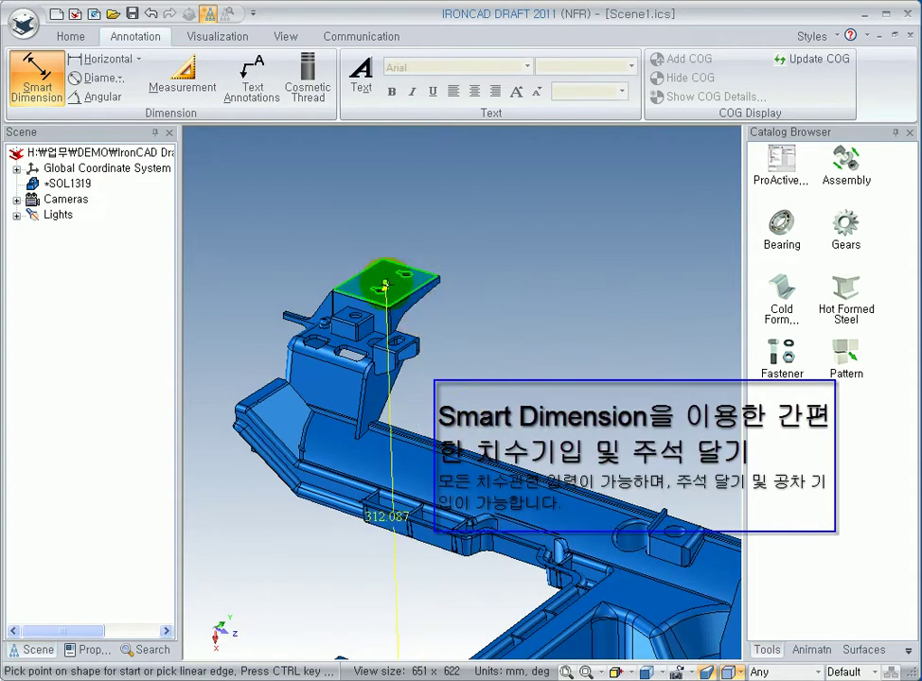
{"action": "left_click", "coordinate": [431, 305]}
- Add a smart dimension from the boss on the blue frame's curved arm to its upper mounting plate
{"action": "scroll", "coordinate": [455, 386], "scroll_direction": "down", "scroll_amount": 5}
{"action": "middle_click_drag", "start_coordinate": [452, 386], "coordinate": [385, 444]}
{"action": "scroll", "coordinate": [359, 450], "scroll_direction": "up", "scroll_amount": 6}
{"action": "scroll", "coordinate": [350, 319], "scroll_direction": "down", "scroll_amount": 6}
{"action": "middle_click_drag", "start_coordinate": [437, 263], "coordinate": [440, 513], "text": "shift"}
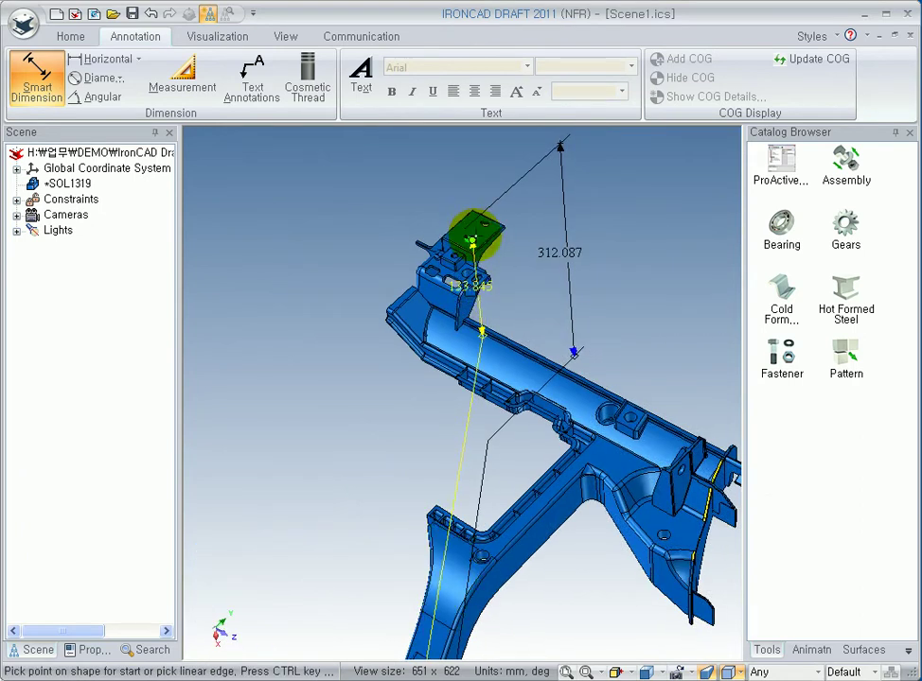
{"action": "left_click", "coordinate": [479, 235]}
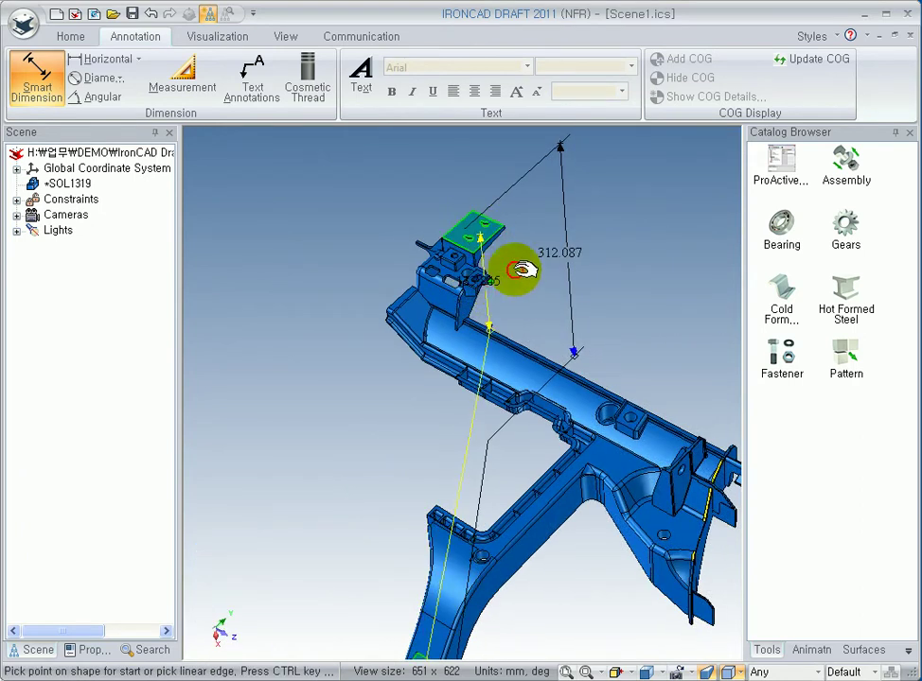
{"action": "left_click", "coordinate": [576, 232]}
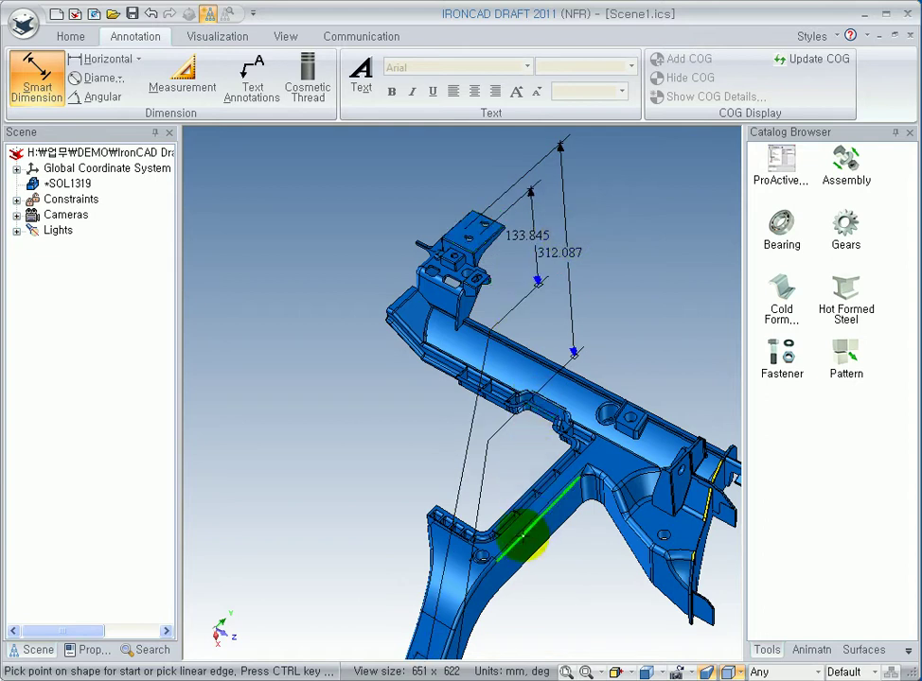
- Add a smart dimension from the flat face where the arm joins the long beam to the upper mounting plate
{"action": "middle_click_drag", "start_coordinate": [530, 530], "coordinate": [487, 429], "text": "shift"}
{"action": "left_click", "coordinate": [552, 345]}
{"action": "middle_click_drag", "start_coordinate": [501, 216], "coordinate": [552, 387], "text": "shift"}
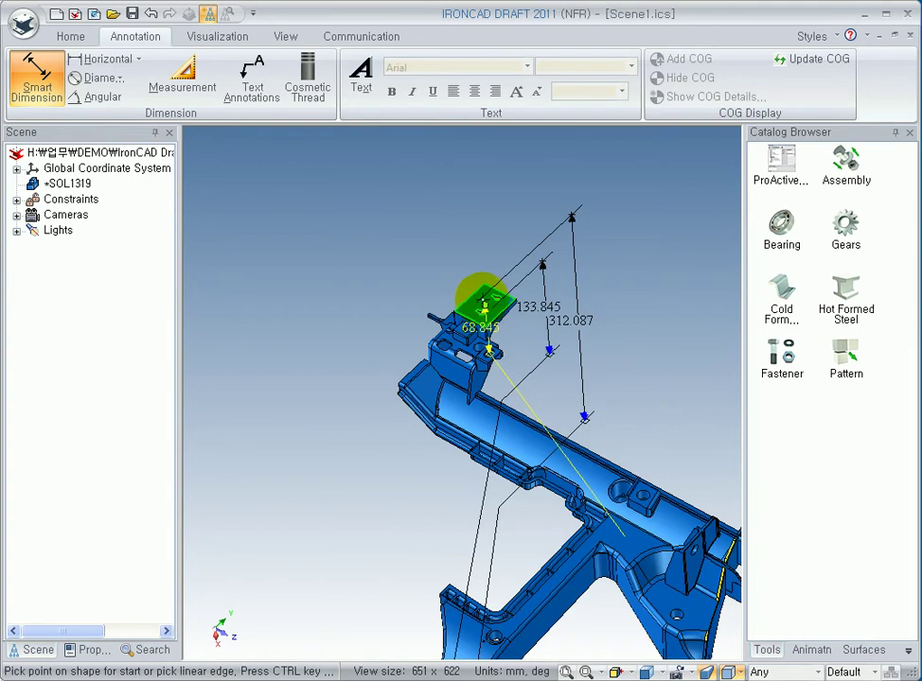
{"action": "scroll", "coordinate": [485, 299], "scroll_direction": "down", "scroll_amount": 2}
{"action": "scroll", "coordinate": [474, 322], "scroll_direction": "up", "scroll_amount": 6}
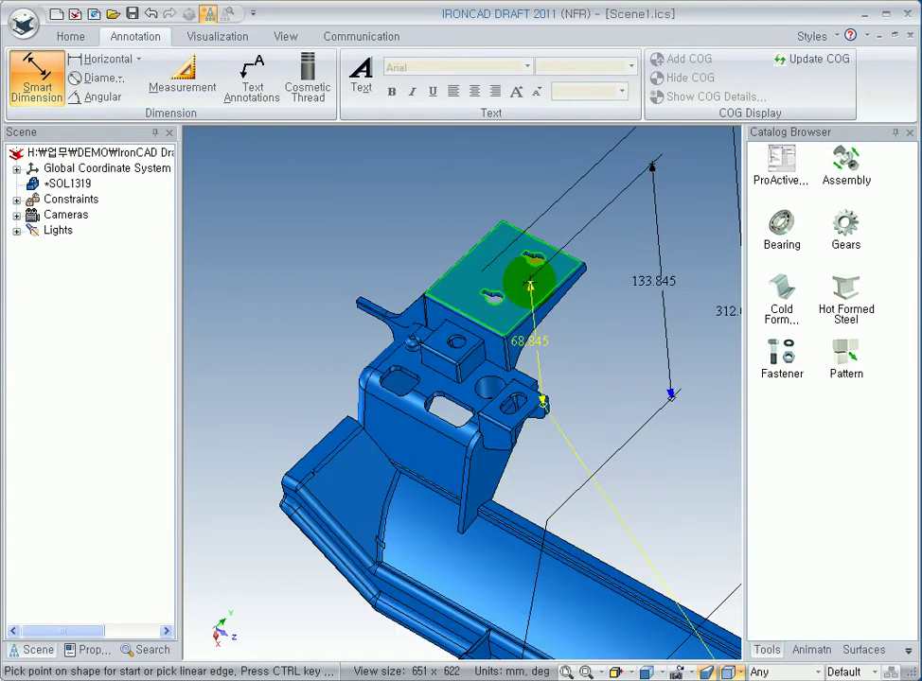
{"action": "left_click", "coordinate": [519, 291]}
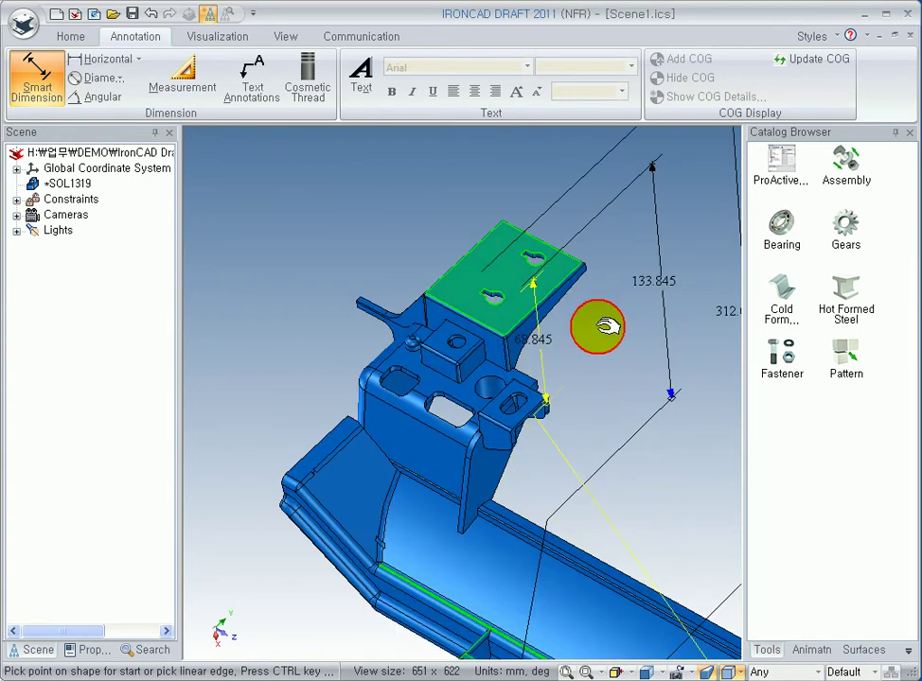
- Add a diameter dimension to the hole in the raised block on the long beam and move its text farther from the hole
{"action": "scroll", "coordinate": [588, 366], "scroll_direction": "down", "scroll_amount": 3}
{"action": "middle_click_drag", "start_coordinate": [589, 366], "coordinate": [629, 440]}
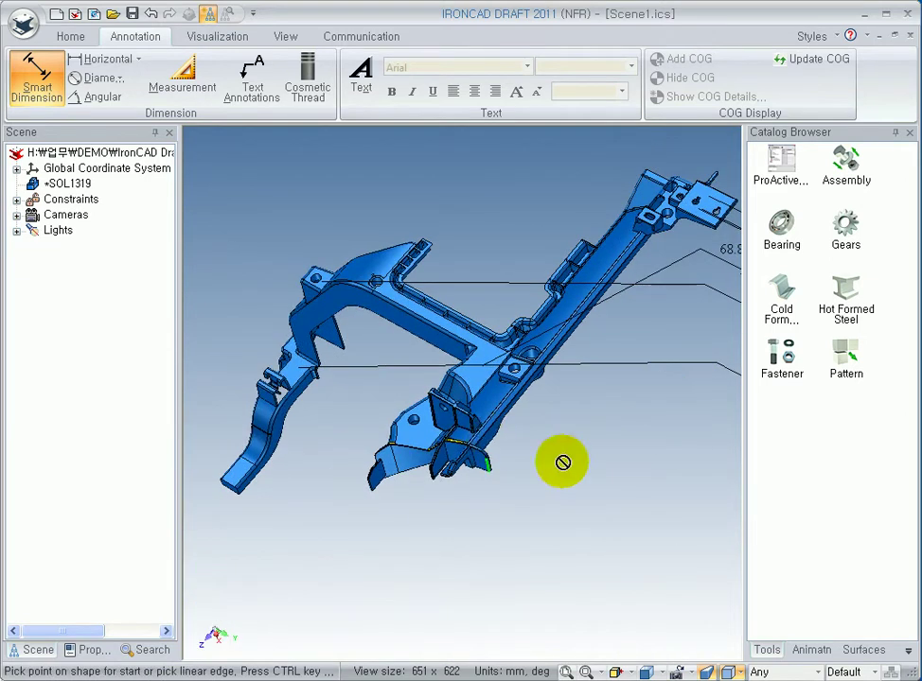
{"action": "scroll", "coordinate": [496, 437], "scroll_direction": "up", "scroll_amount": 5}
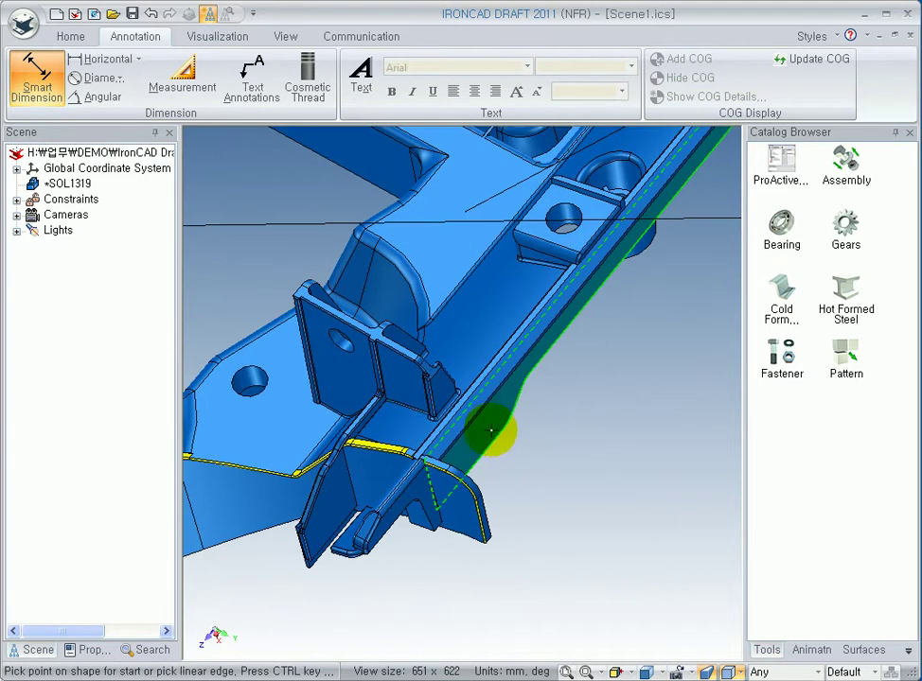
{"action": "left_click", "coordinate": [94, 77]}
{"action": "scroll", "coordinate": [598, 244], "scroll_direction": "up", "scroll_amount": 2}
{"action": "scroll", "coordinate": [598, 244], "scroll_direction": "up", "scroll_amount": 2}
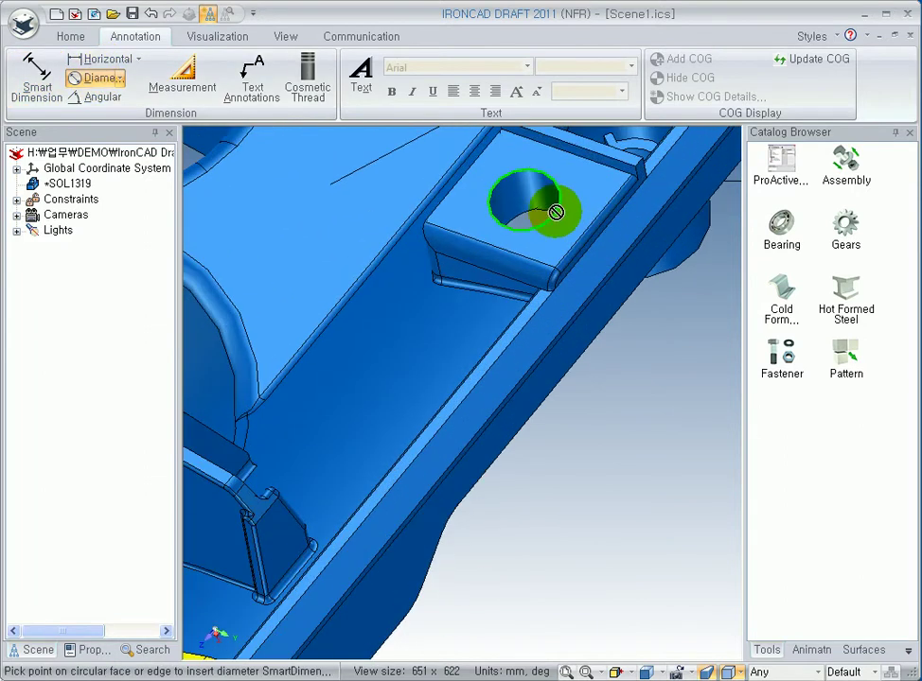
{"action": "left_click", "coordinate": [524, 200]}
{"action": "middle_click_drag", "start_coordinate": [668, 204], "coordinate": [483, 384], "text": "shift"}
{"action": "middle_click_drag", "start_coordinate": [624, 423], "coordinate": [624, 366]}
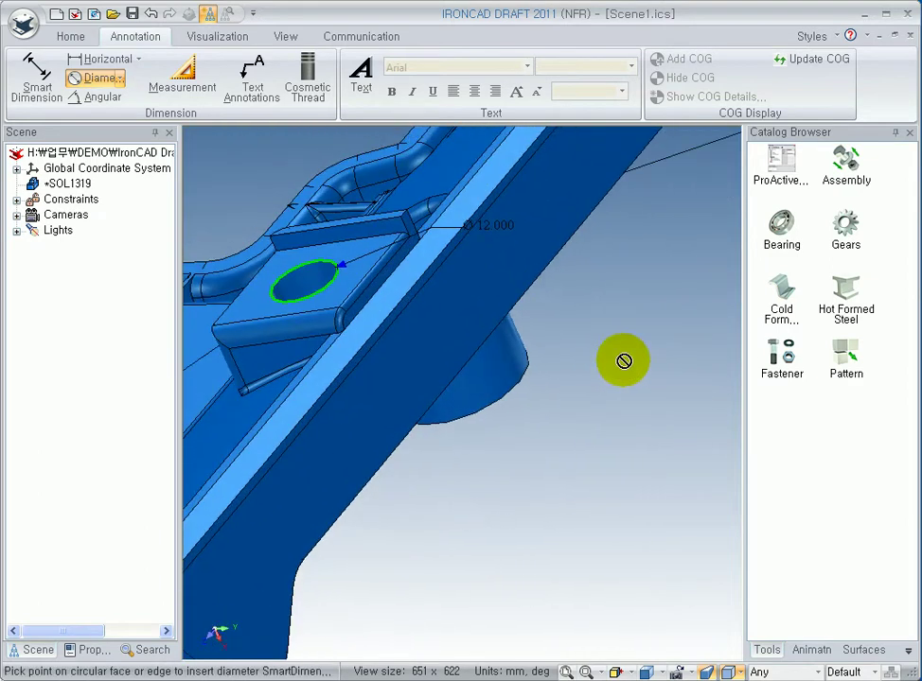
{"action": "left_click_drag", "start_coordinate": [493, 230], "coordinate": [533, 189]}
{"action": "left_click", "coordinate": [482, 225]}
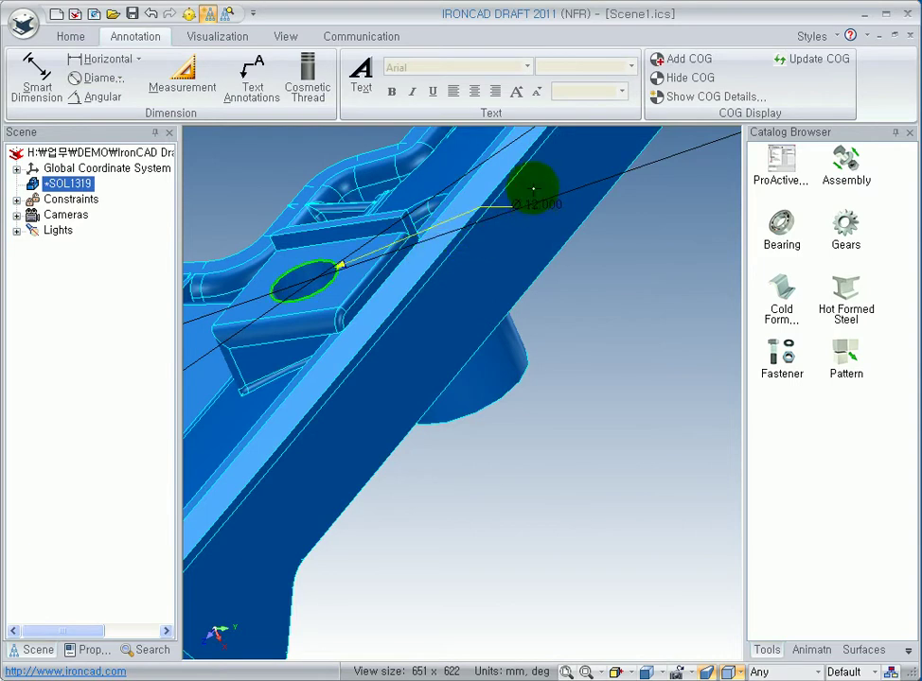
- Give the hole's diameter dimension the postfix "- Thru" and show a plus and minus tolerance of 0.01 high and 0.01 low
{"action": "right_click", "coordinate": [549, 207]}
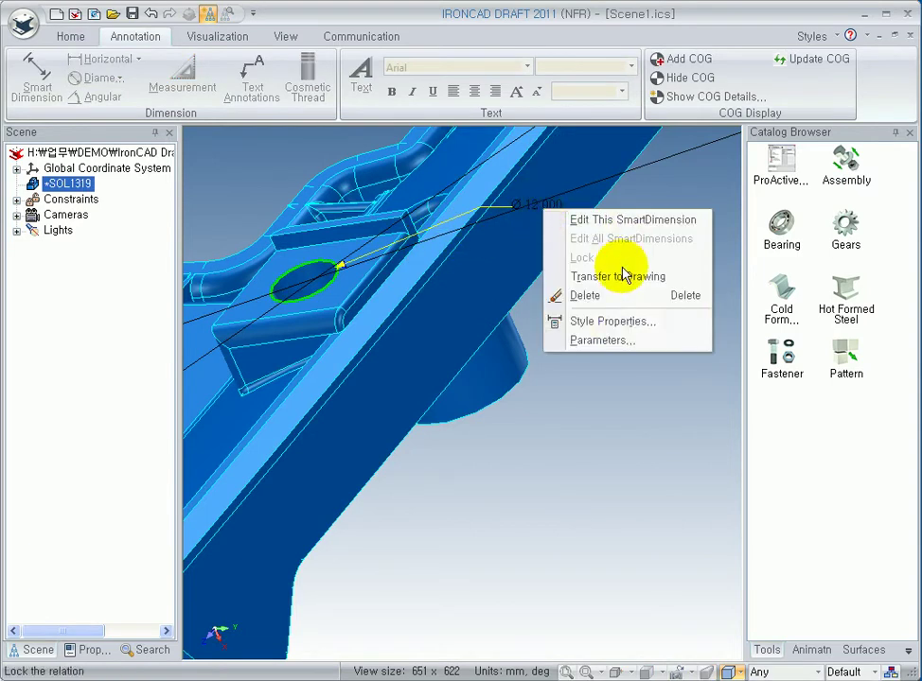
{"action": "left_click", "coordinate": [582, 321]}
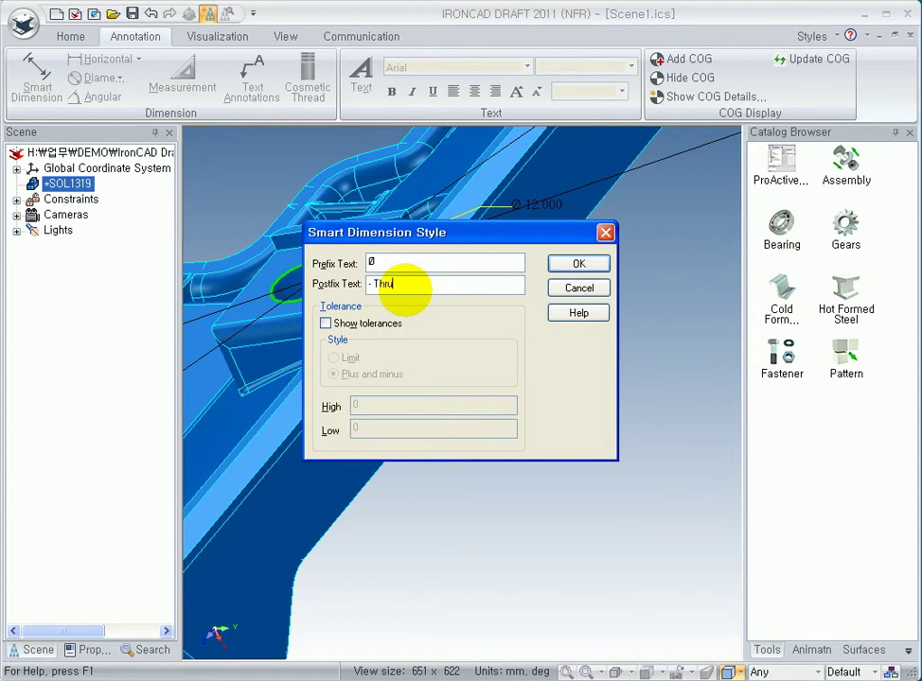
{"action": "left_click", "coordinate": [367, 325]}
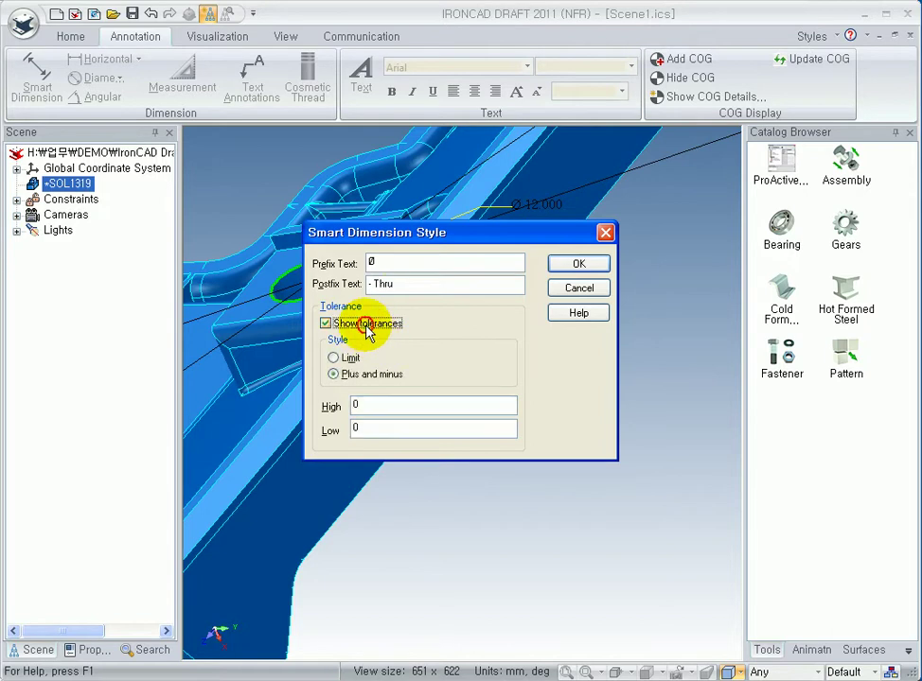
{"action": "left_click", "coordinate": [401, 405]}
{"action": "type", "text": ".01"}
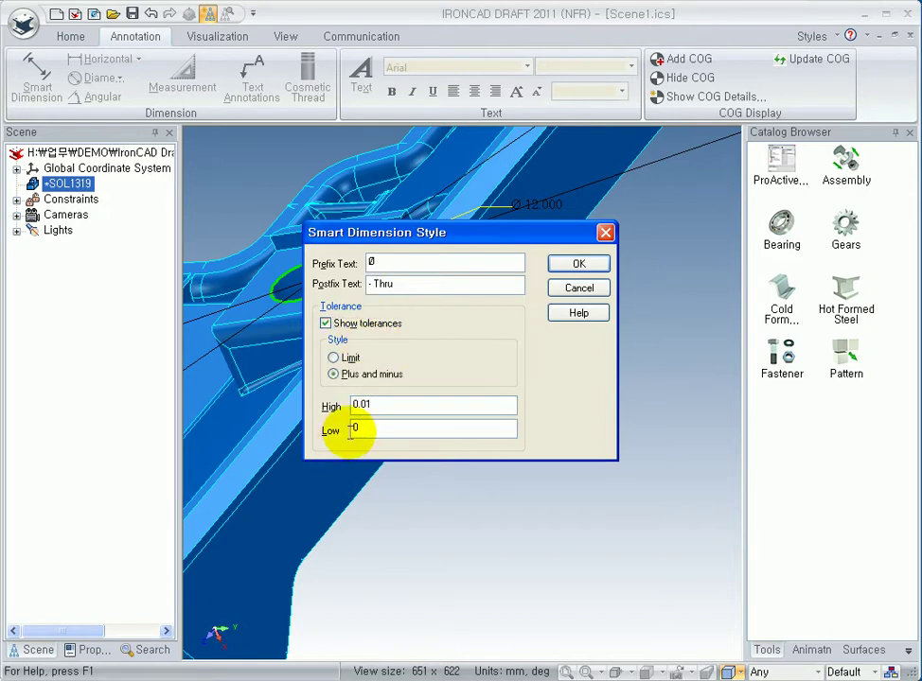
{"action": "left_click", "coordinate": [397, 428]}
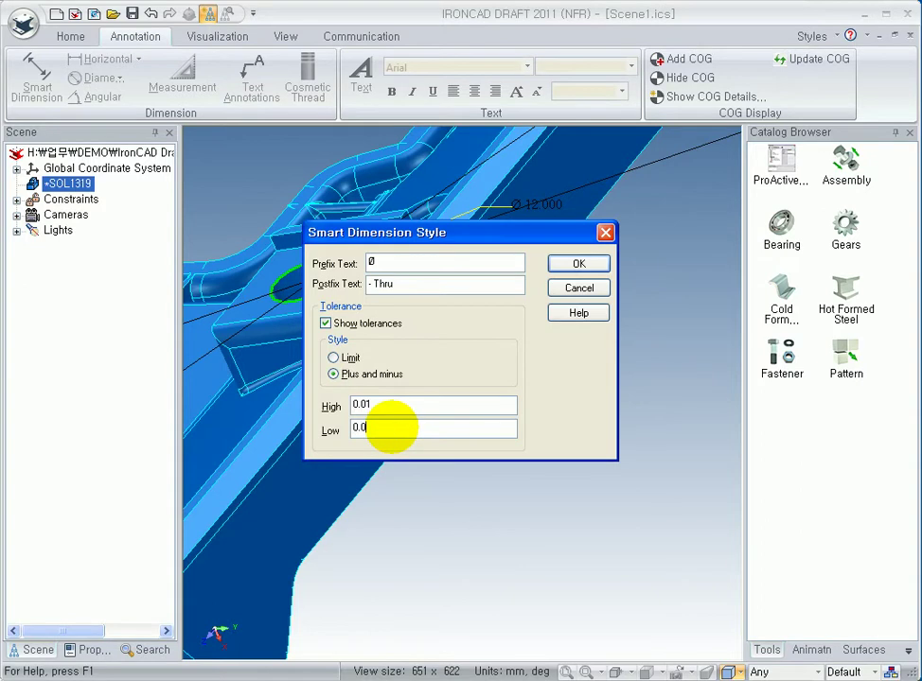
{"action": "left_click", "coordinate": [575, 267]}
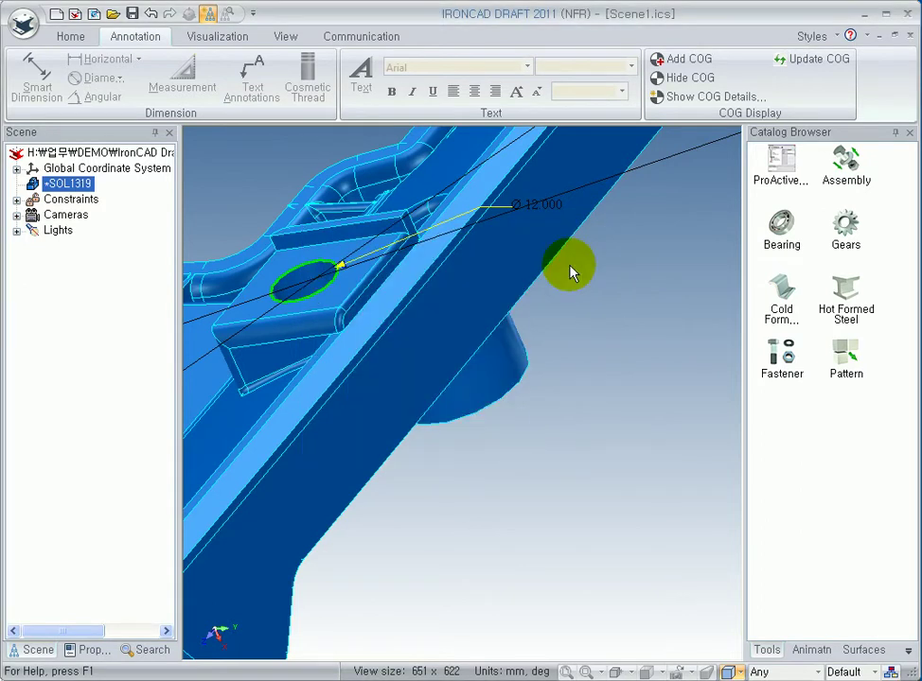
{"action": "scroll", "coordinate": [609, 380], "scroll_direction": "down", "scroll_amount": 5}
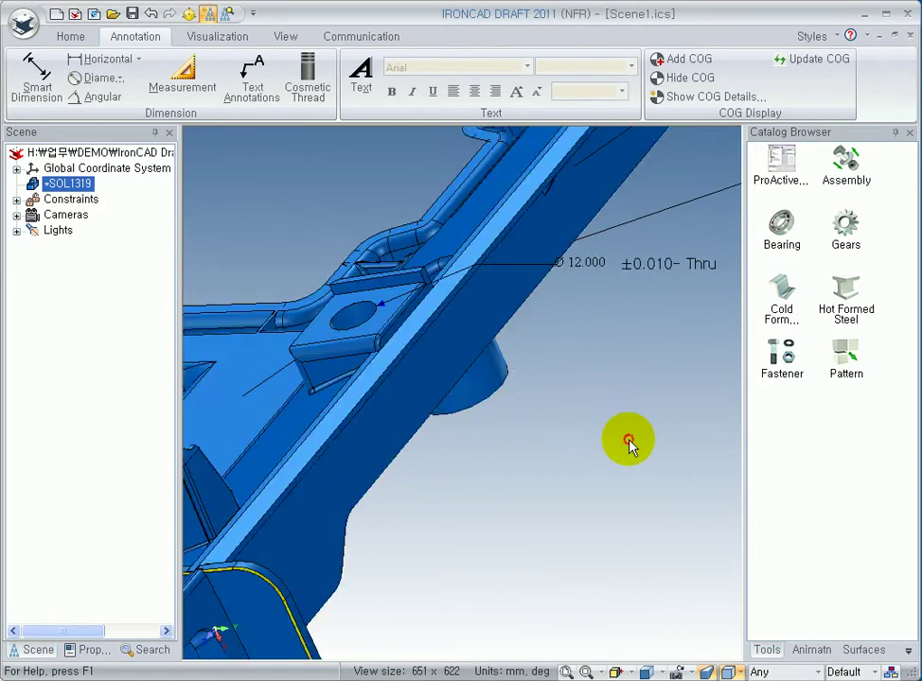
{"action": "left_click", "coordinate": [632, 445]}
- Attach a text annotation with a leader to the round pocket beside the raised block, placing its text above the beam
{"action": "scroll", "coordinate": [633, 445], "scroll_direction": "down", "scroll_amount": 5}
{"action": "middle_click_drag", "start_coordinate": [613, 430], "coordinate": [595, 430]}
{"action": "left_click_drag", "start_coordinate": [605, 438], "coordinate": [636, 480]}
{"action": "left_click", "coordinate": [263, 84]}
{"action": "scroll", "coordinate": [461, 490], "scroll_direction": "up", "scroll_amount": 5}
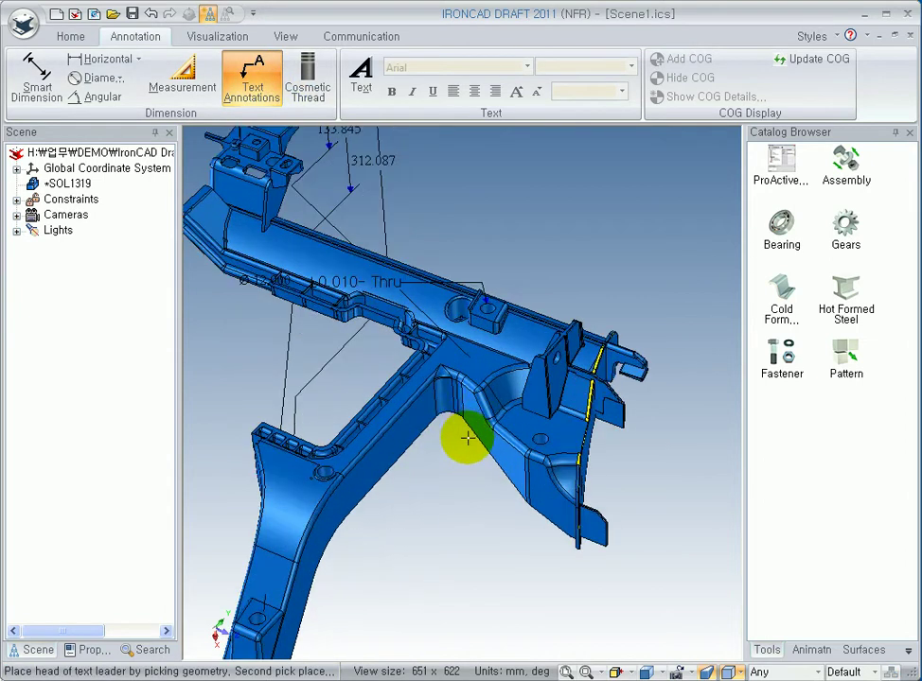
{"action": "scroll", "coordinate": [487, 331], "scroll_direction": "up", "scroll_amount": 3}
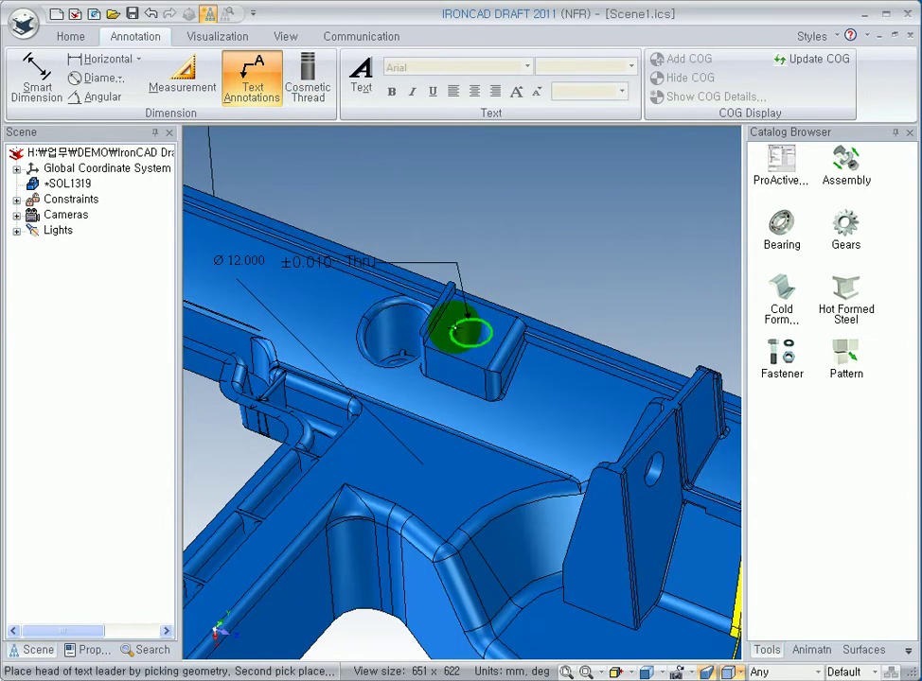
{"action": "left_click", "coordinate": [393, 322]}
{"action": "left_click", "coordinate": [590, 161]}
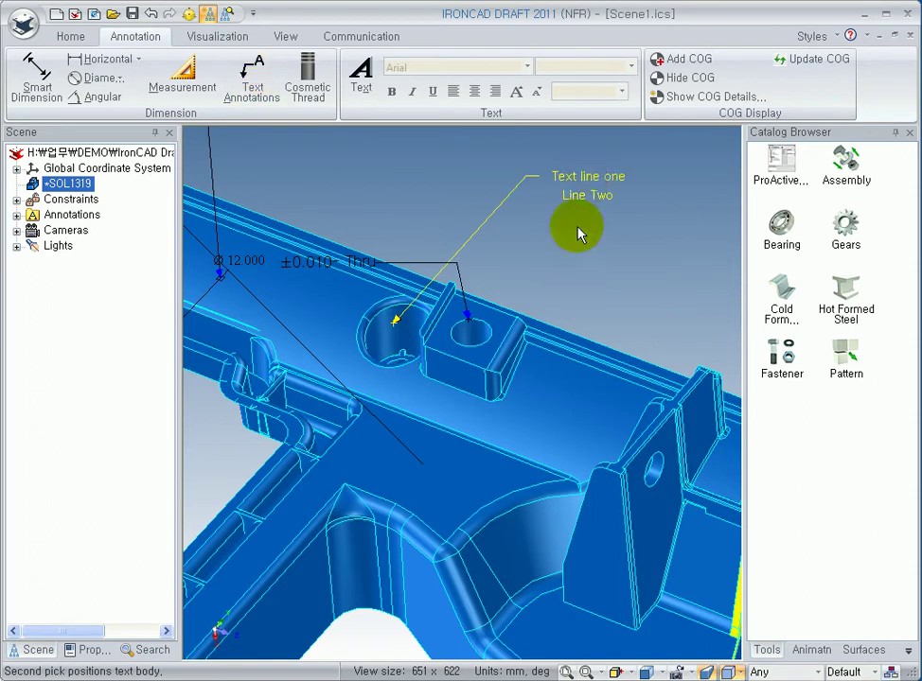
- Replace the default text of the round pocket's annotation with "Thru"
{"action": "right_click", "coordinate": [597, 180]}
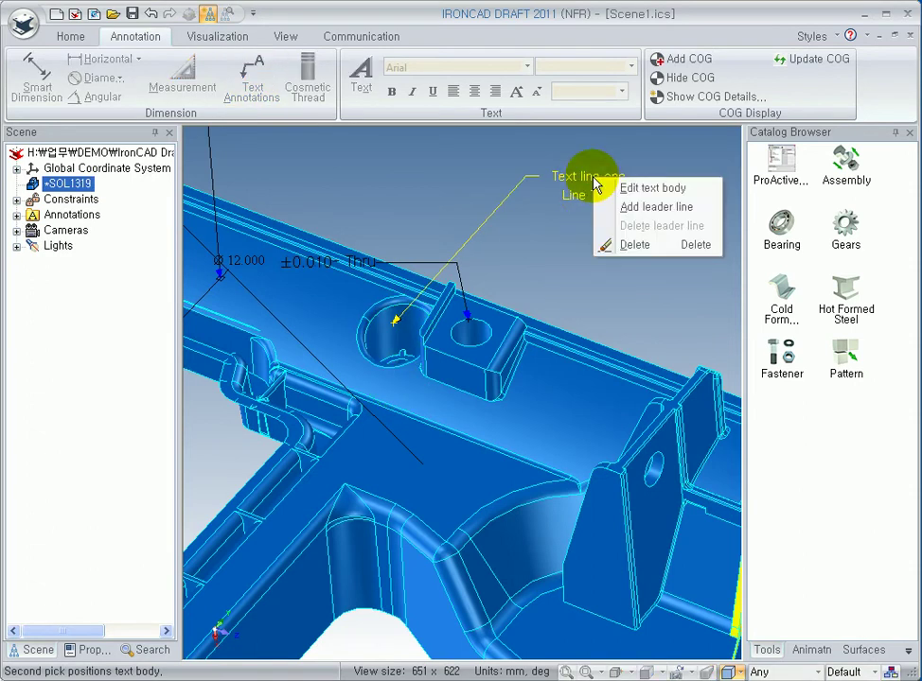
{"action": "left_click", "coordinate": [642, 188]}
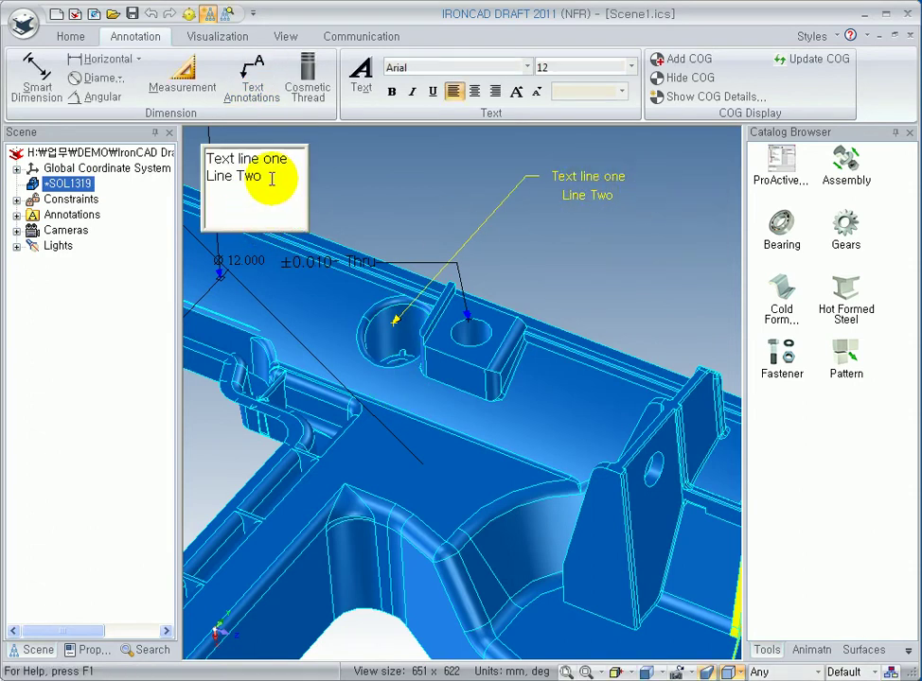
{"action": "left_click_drag", "start_coordinate": [270, 176], "coordinate": [189, 152]}
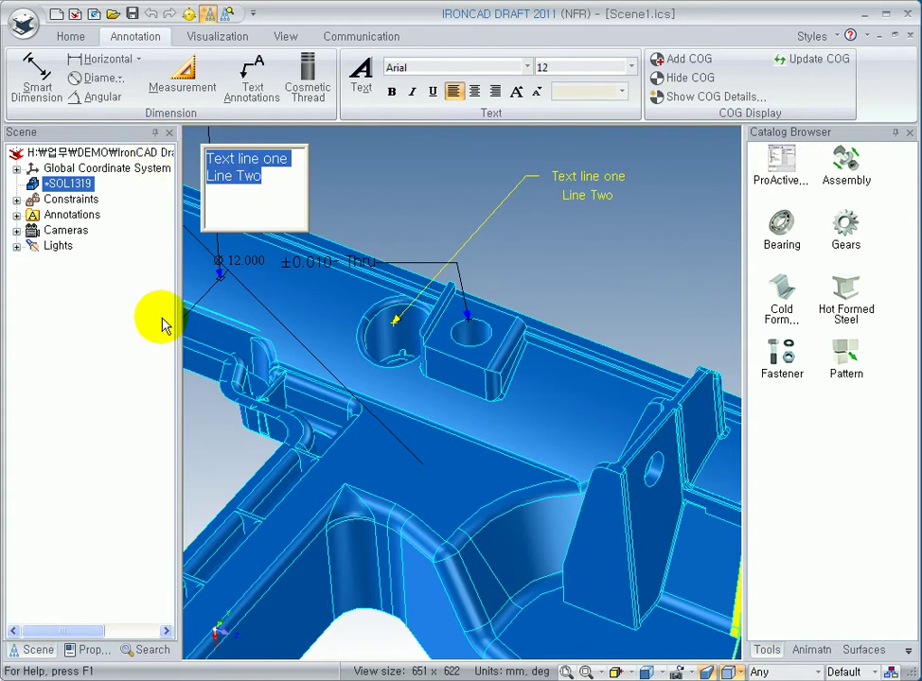
{"action": "type", "text": "rhk"}
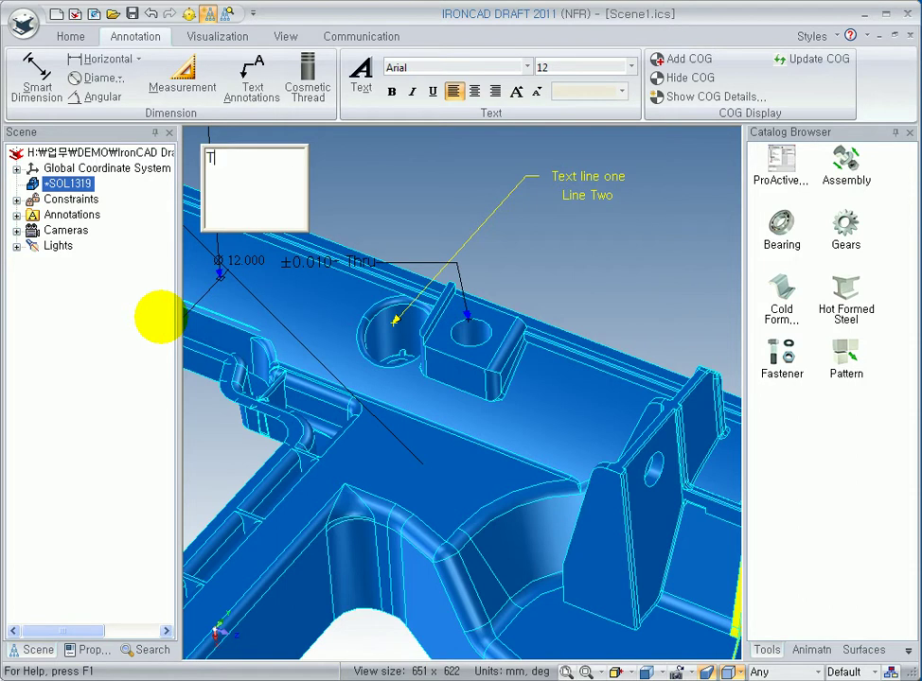
{"action": "left_click", "coordinate": [378, 205]}
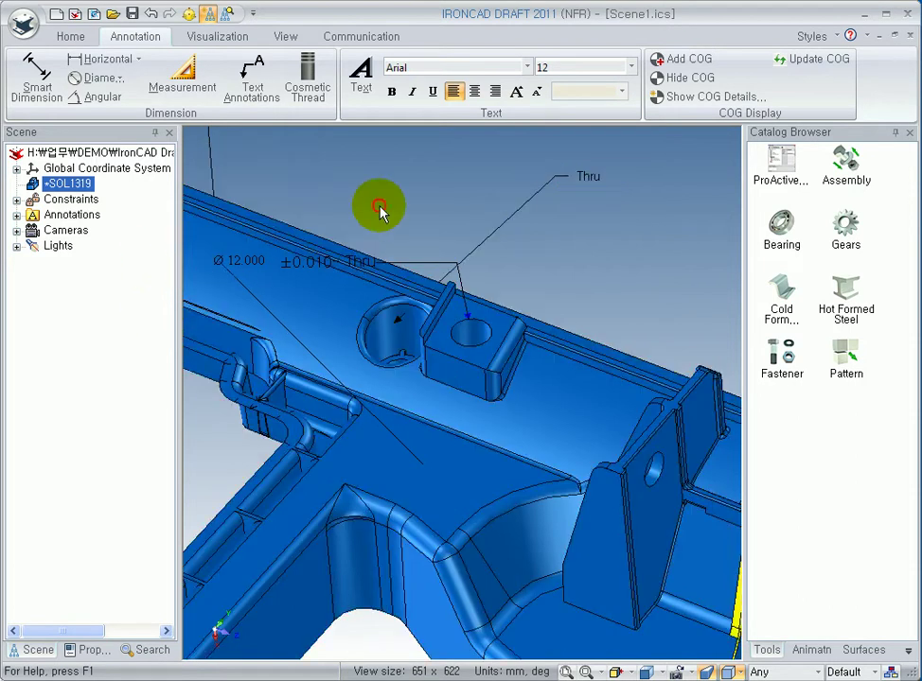
{"action": "scroll", "coordinate": [556, 257], "scroll_direction": "down", "scroll_amount": 5}
{"action": "mouse_move", "coordinate": [512, 485]}
{"action": "middle_mouse_down"}
{"action": "mouse_move", "coordinate": [436, 480]}
{"action": "mouse_move", "coordinate": [555, 494]}
{"action": "middle_mouse_up"}
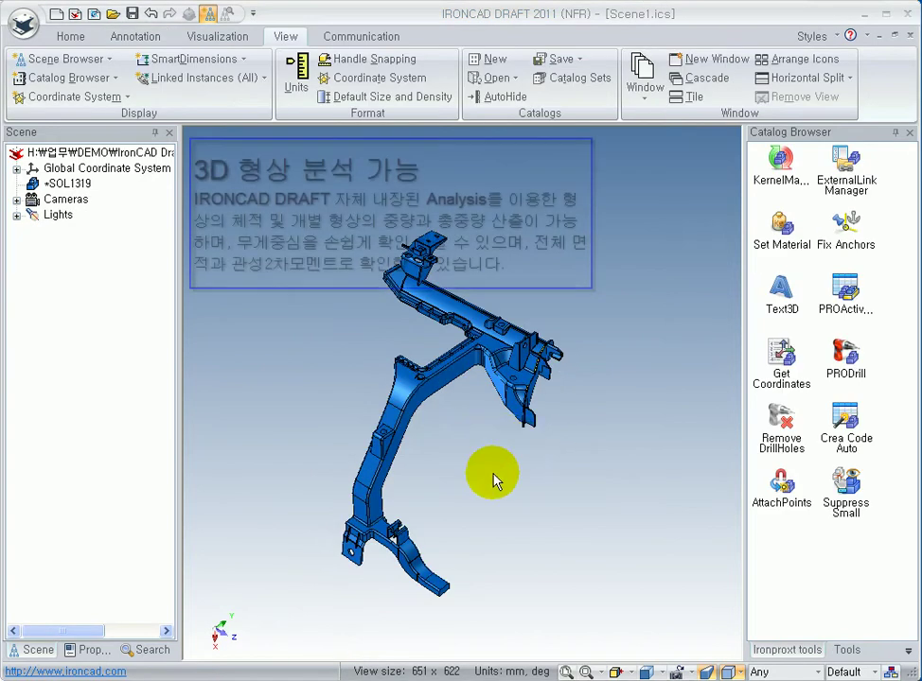
- Check the material, density, volume and mass in the SOL1319 part's properties
{"action": "middle_click_drag", "start_coordinate": [483, 477], "coordinate": [437, 470]}
{"action": "left_click", "coordinate": [483, 347]}
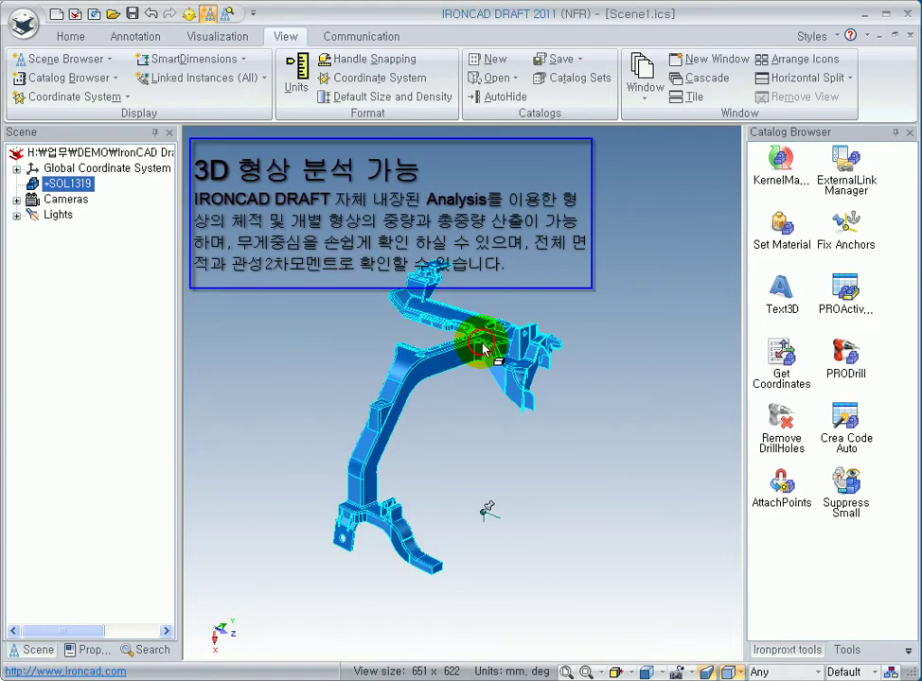
{"action": "right_click", "coordinate": [483, 348]}
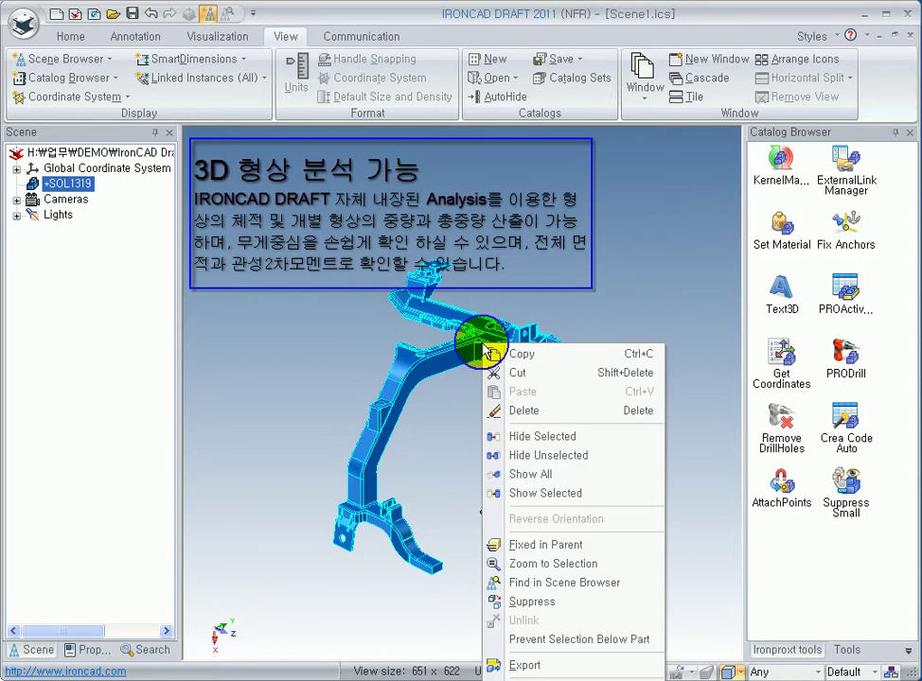
{"action": "left_click", "coordinate": [530, 679]}
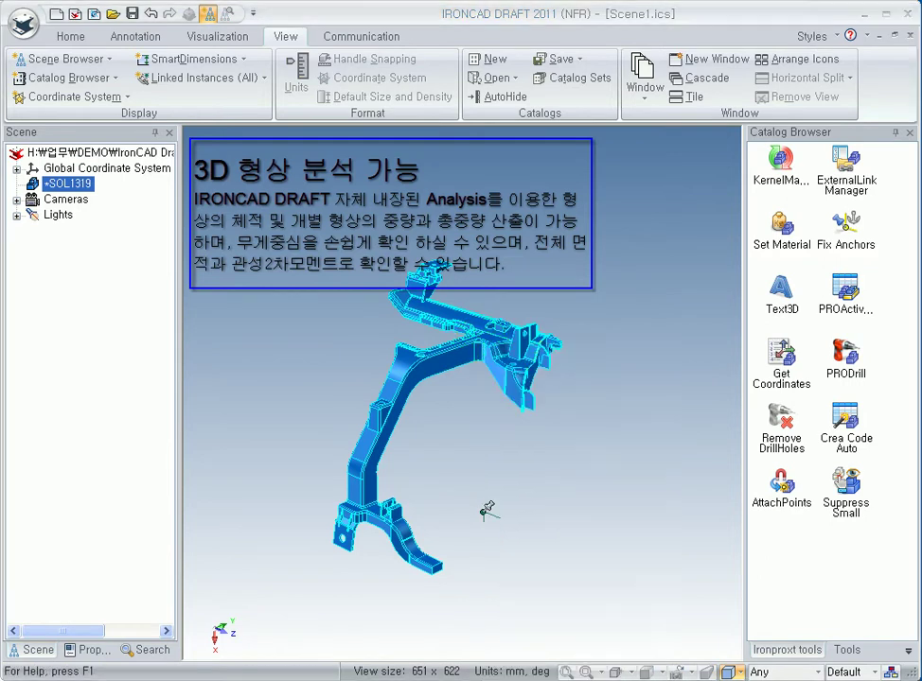
{"action": "left_click", "coordinate": [276, 288]}
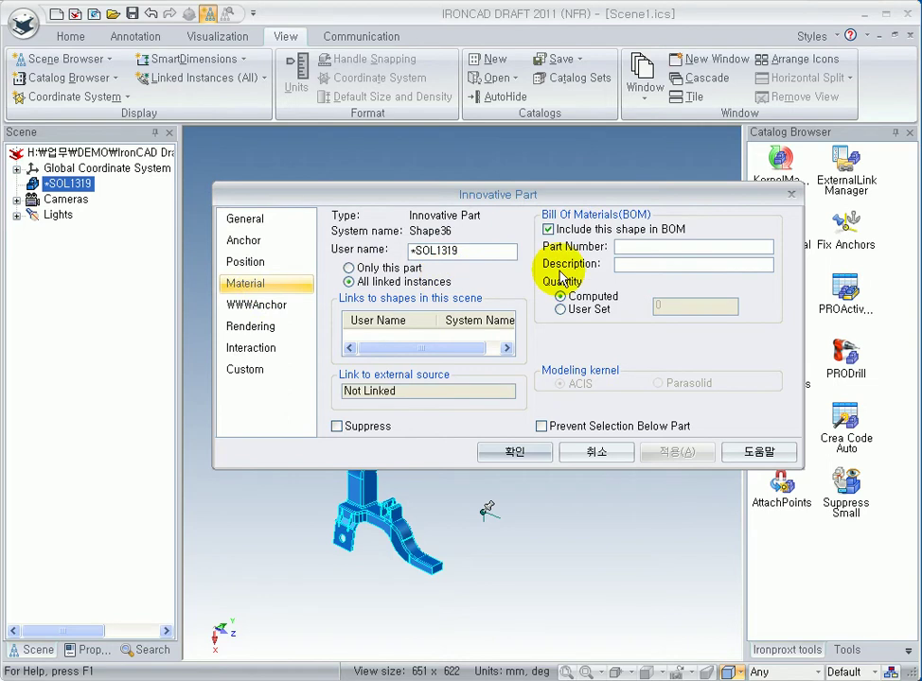
{"action": "left_click", "coordinate": [248, 284]}
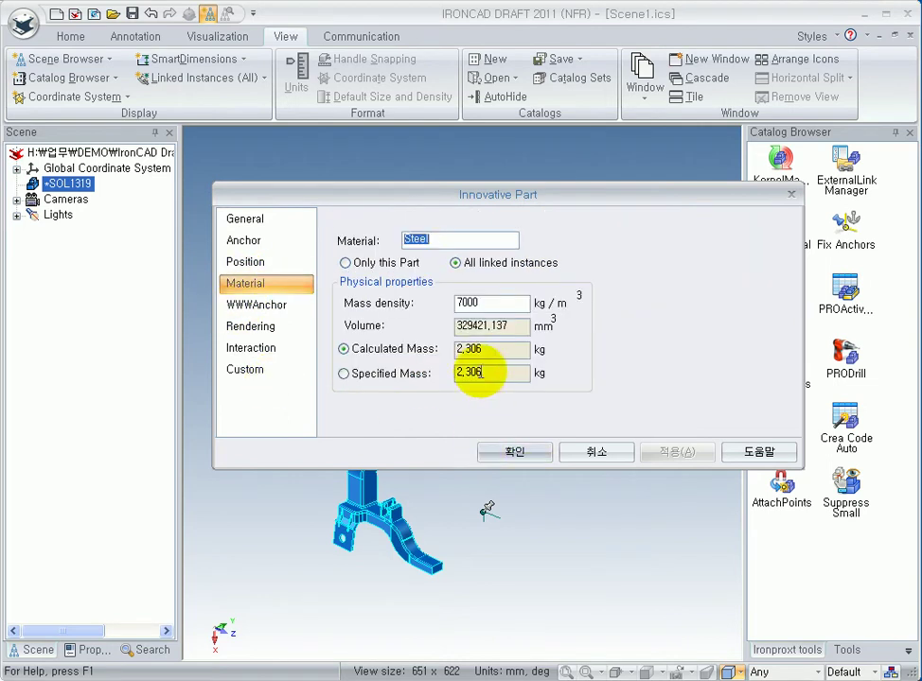
{"action": "left_click", "coordinate": [516, 453]}
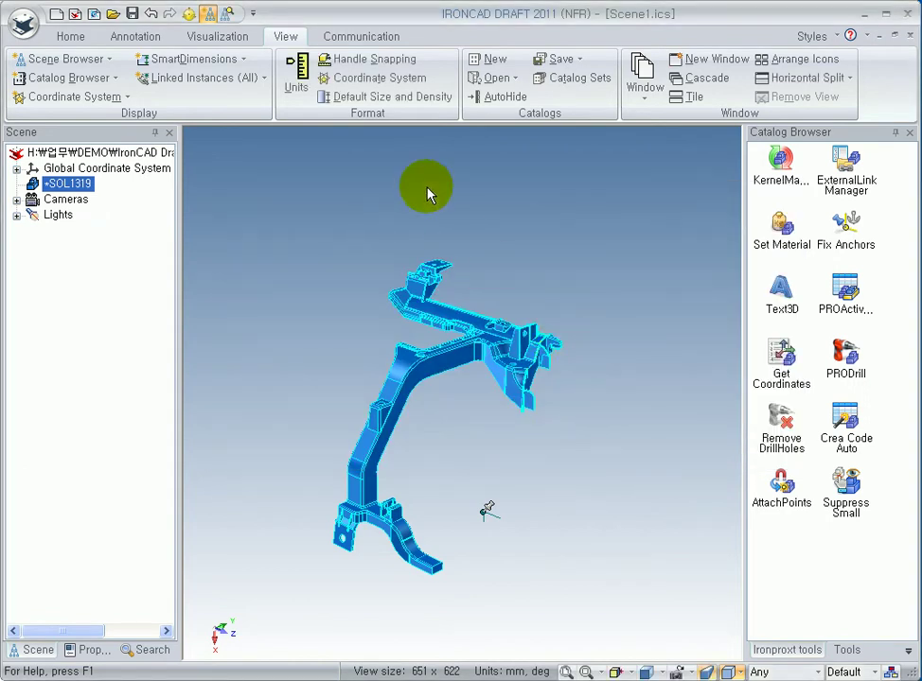
- Analyze the SOL1319 part's shape body to examine its volume, mass and center of gravity
{"action": "left_click", "coordinate": [73, 36]}
{"action": "left_click", "coordinate": [470, 59]}
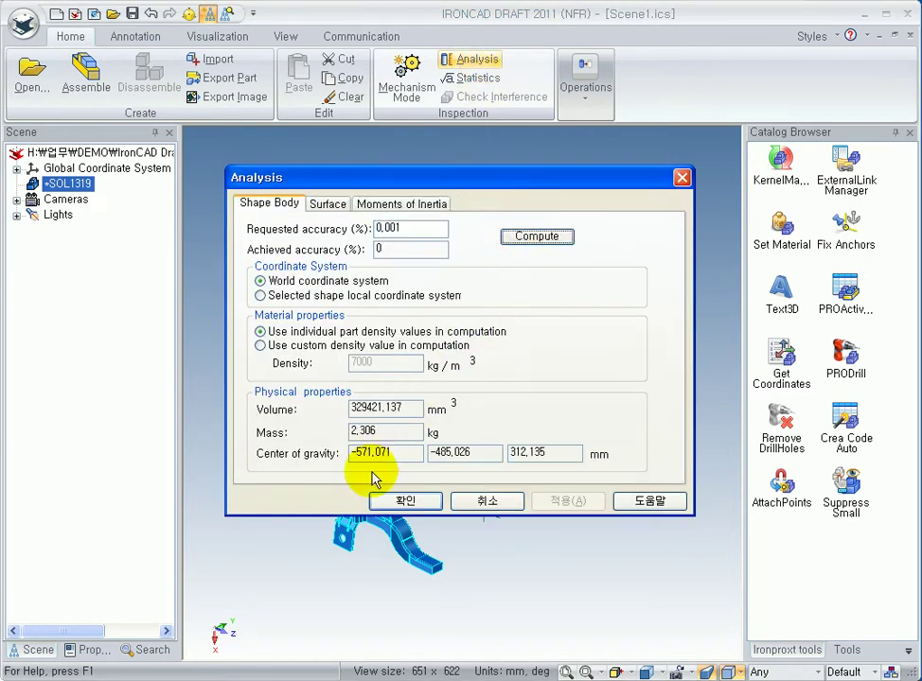
{"action": "left_click", "coordinate": [410, 432]}
{"action": "left_click", "coordinate": [464, 453]}
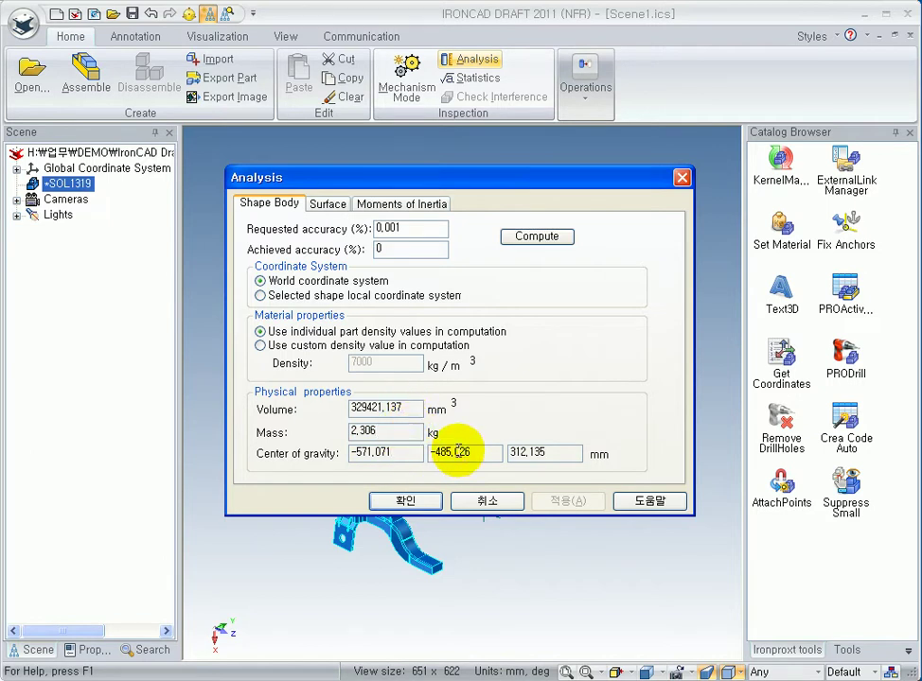
- Recompute the shape body in the selected shape's local coordinate system, and check the part's surface area and moments of inertia
{"action": "left_click", "coordinate": [338, 295]}
{"action": "left_click", "coordinate": [532, 237]}
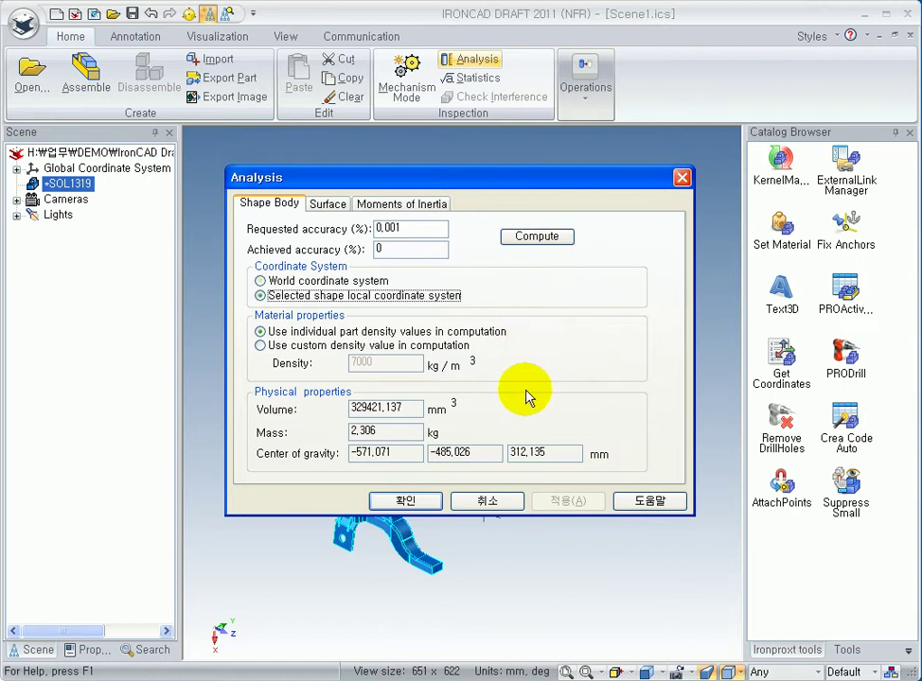
{"action": "left_click", "coordinate": [312, 206]}
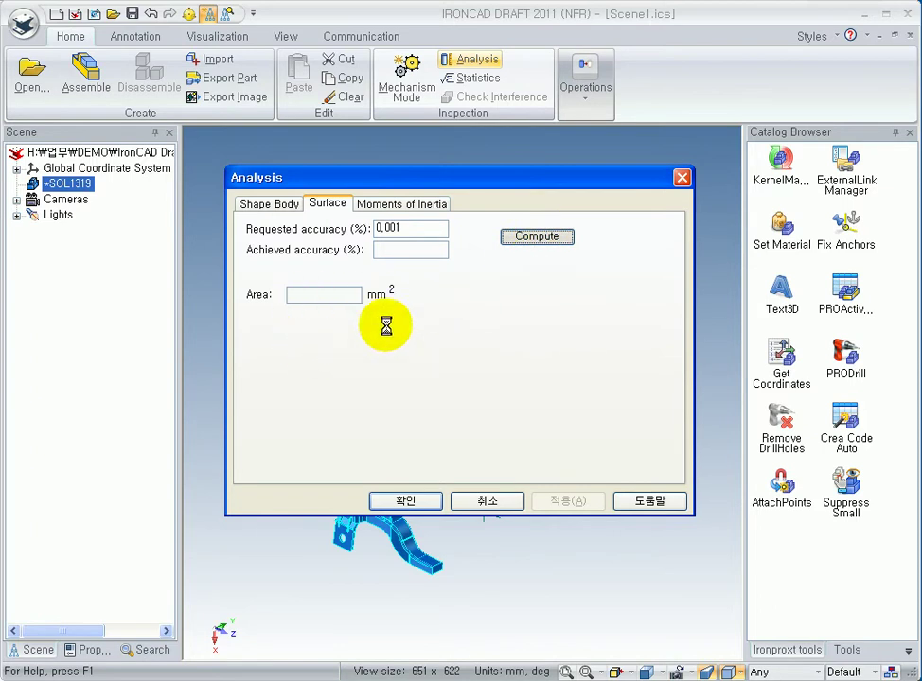
{"action": "left_click", "coordinate": [431, 204]}
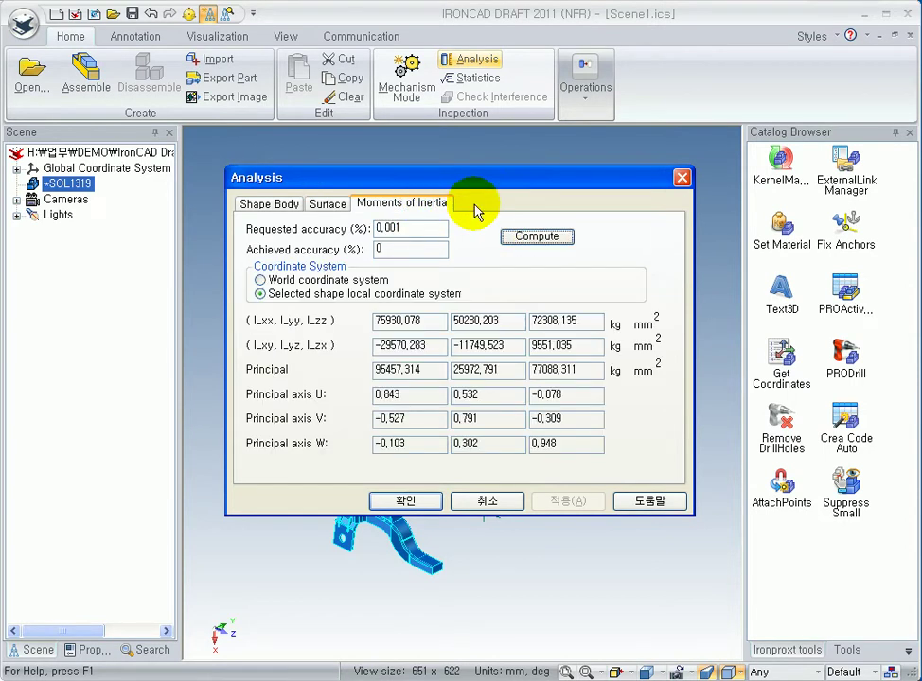
{"action": "left_click", "coordinate": [472, 500]}
- Assign the Metals material Aluminum bronze A14 to SOL1319 with the IronPRO Xt Generation tool and check its mass density
{"action": "left_click_drag", "start_coordinate": [833, 312], "coordinate": [487, 331]}
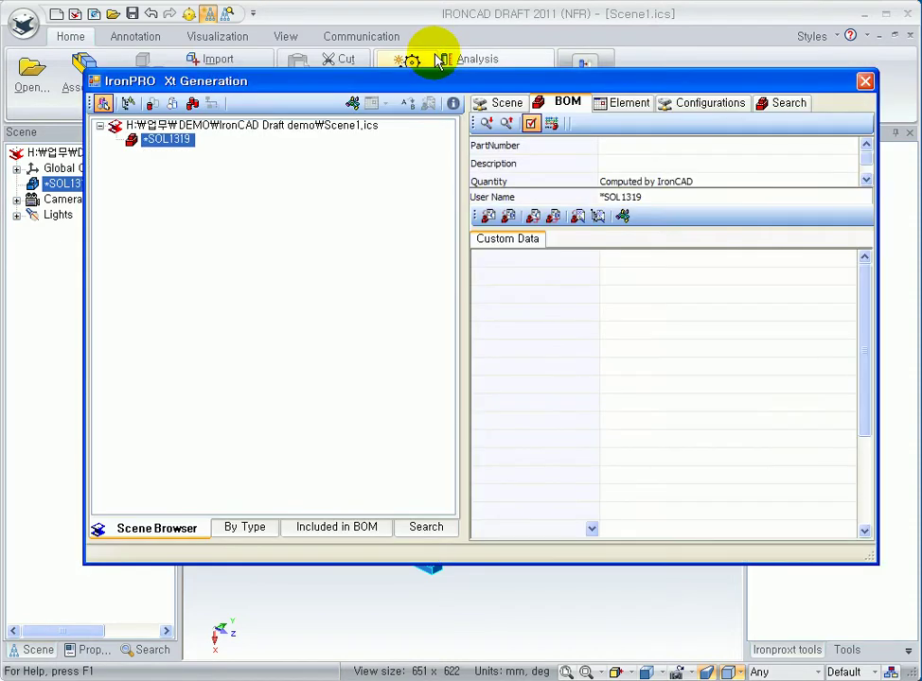
{"action": "left_click", "coordinate": [620, 102]}
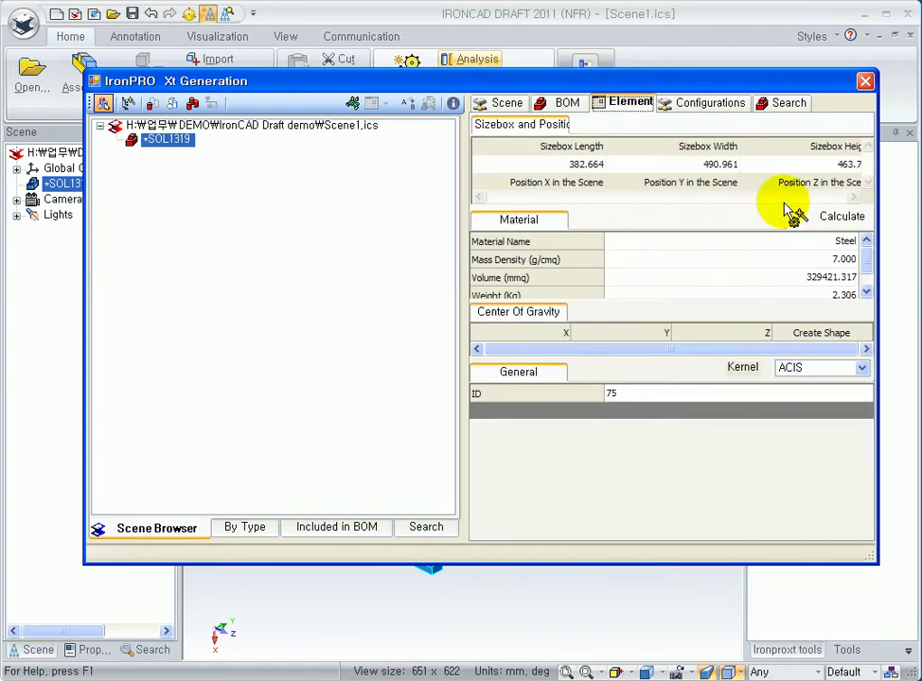
{"action": "left_click", "coordinate": [842, 241]}
{"action": "left_click", "coordinate": [848, 242]}
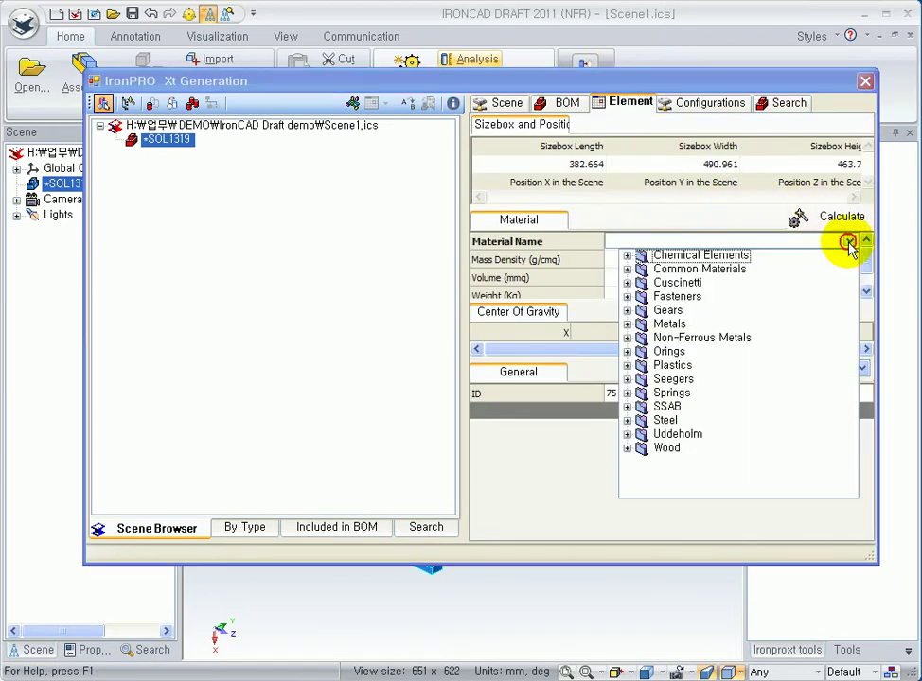
{"action": "double_click", "coordinate": [671, 324]}
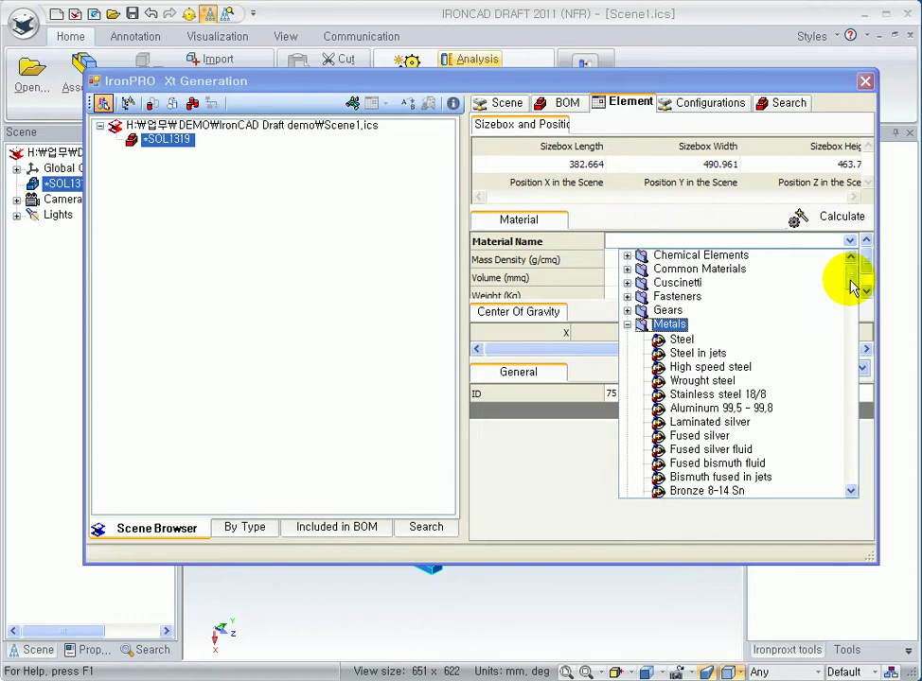
{"action": "scroll", "coordinate": [848, 284], "scroll_direction": "down", "scroll_amount": 3}
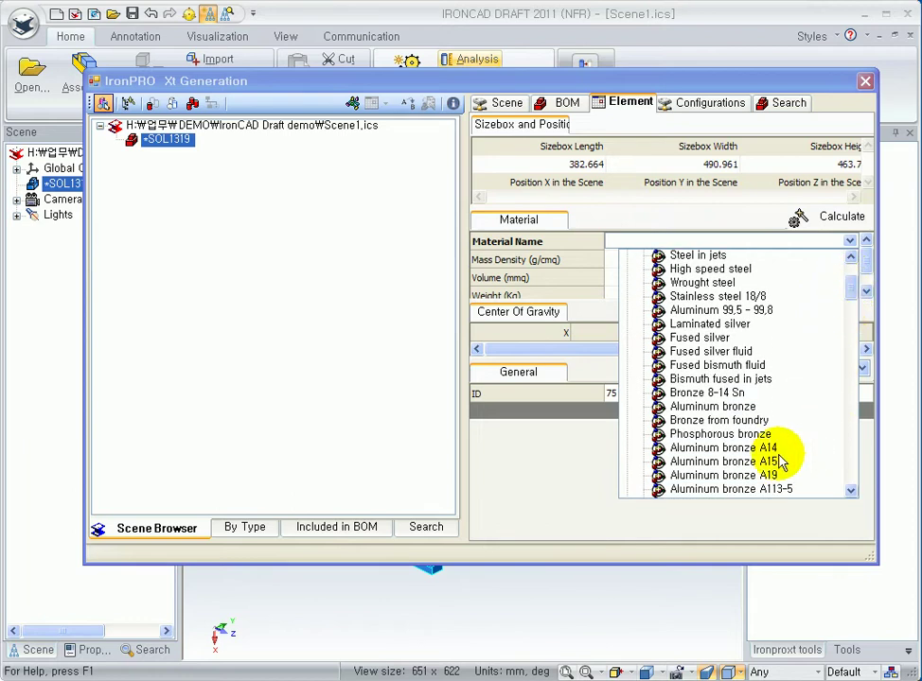
{"action": "left_click", "coordinate": [738, 451]}
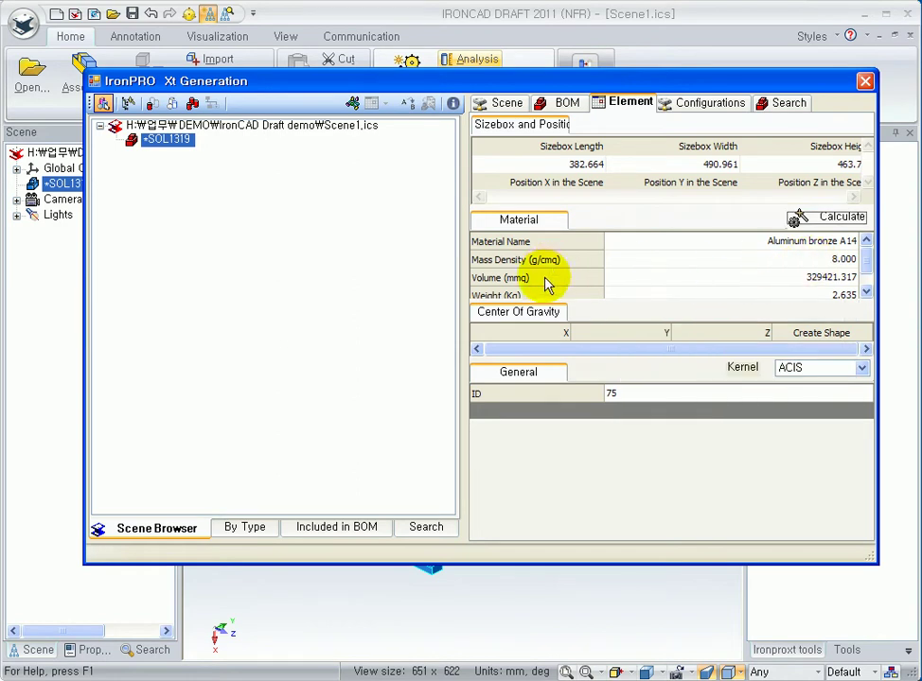
{"action": "left_click", "coordinate": [801, 263]}
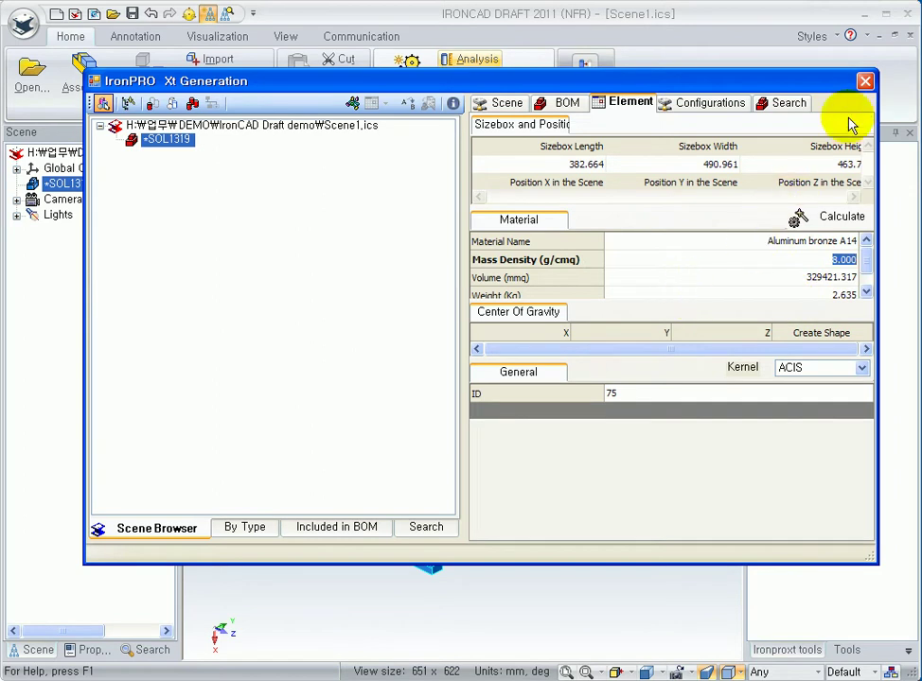
{"action": "left_click", "coordinate": [865, 83]}
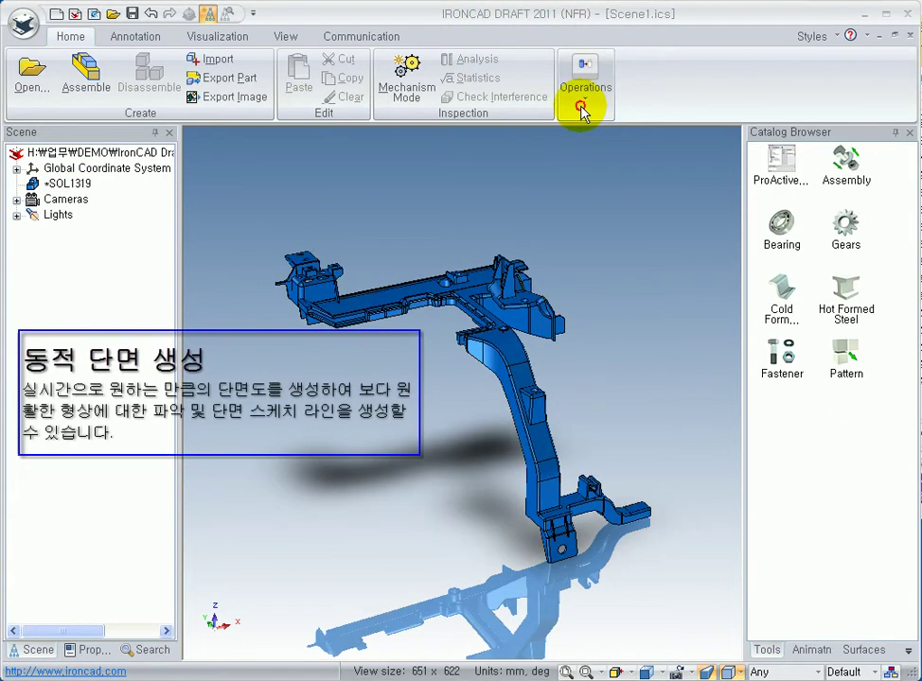
- Start a section of the SOL1319 part with an X-Z Plane section tool placed on the long beam before the round pocket
{"action": "left_click", "coordinate": [582, 112]}
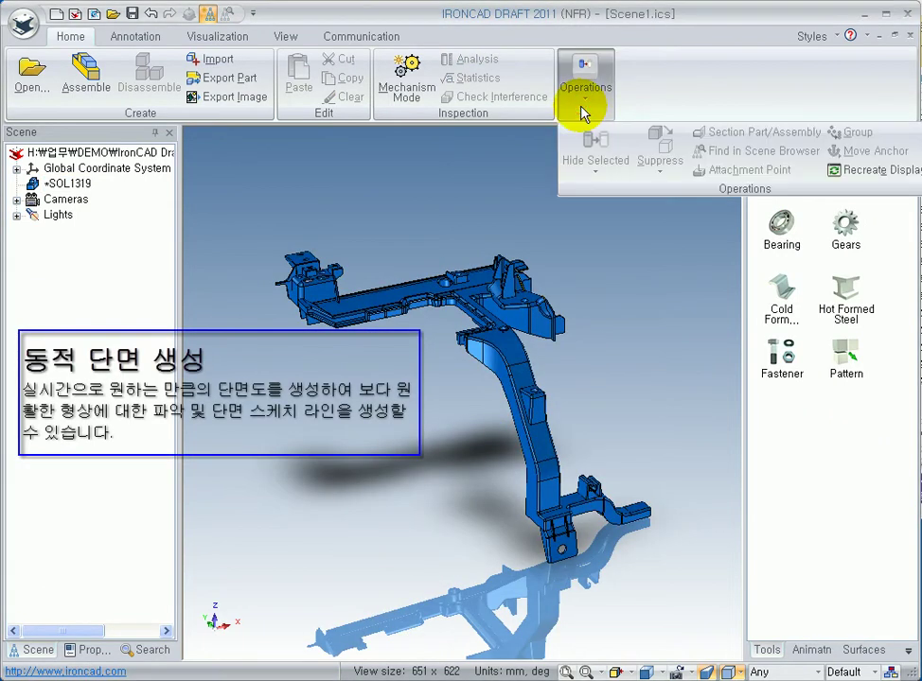
{"action": "left_click", "coordinate": [539, 304]}
{"action": "left_click", "coordinate": [508, 295]}
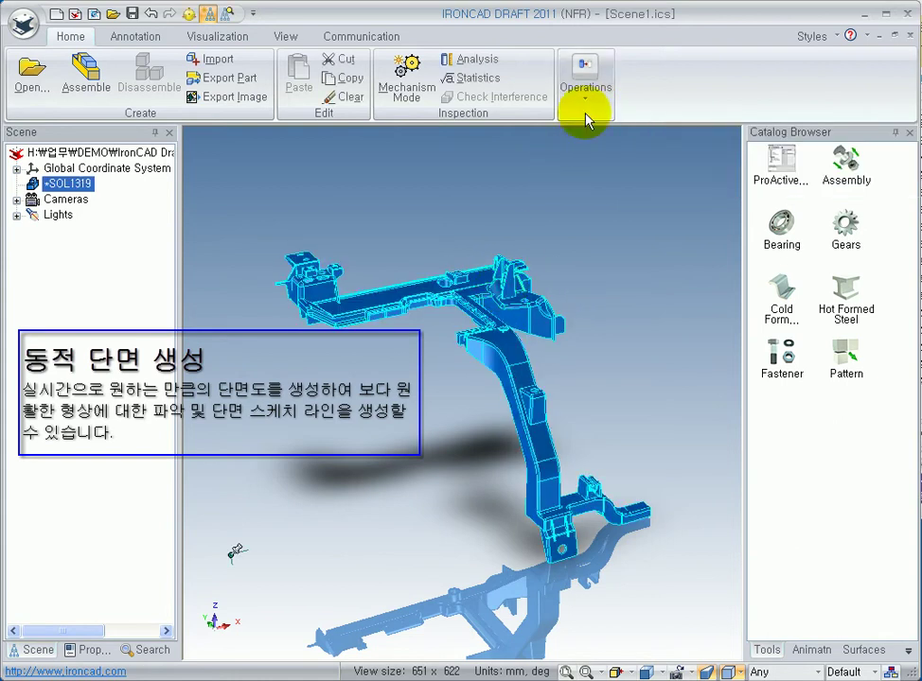
{"action": "left_click", "coordinate": [586, 118]}
{"action": "left_click", "coordinate": [725, 130]}
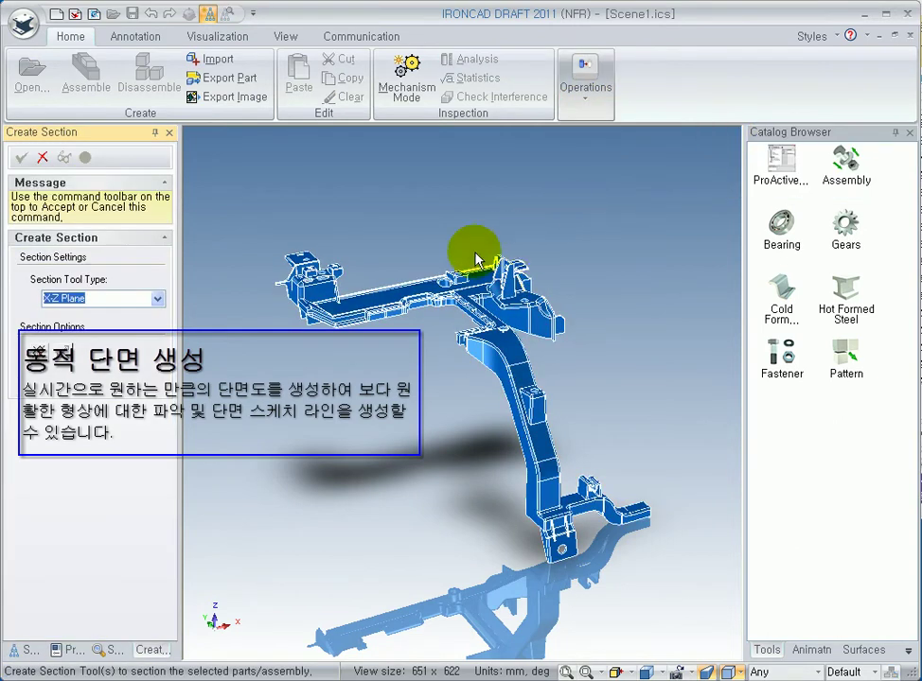
{"action": "scroll", "coordinate": [436, 263], "scroll_direction": "up", "scroll_amount": 5}
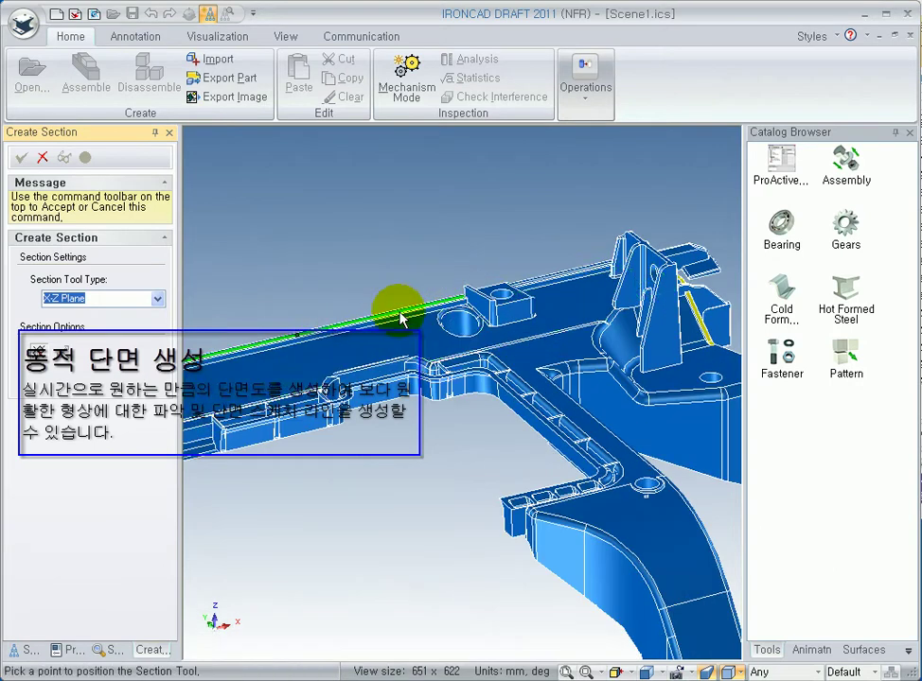
{"action": "left_click", "coordinate": [366, 346]}
- Rotate the section plane 90 degrees so it cuts across the beam, and accept the section
{"action": "key", "text": "F10"}
{"action": "left_click", "coordinate": [359, 242]}
{"action": "left_click_drag", "start_coordinate": [309, 353], "coordinate": [398, 393]}
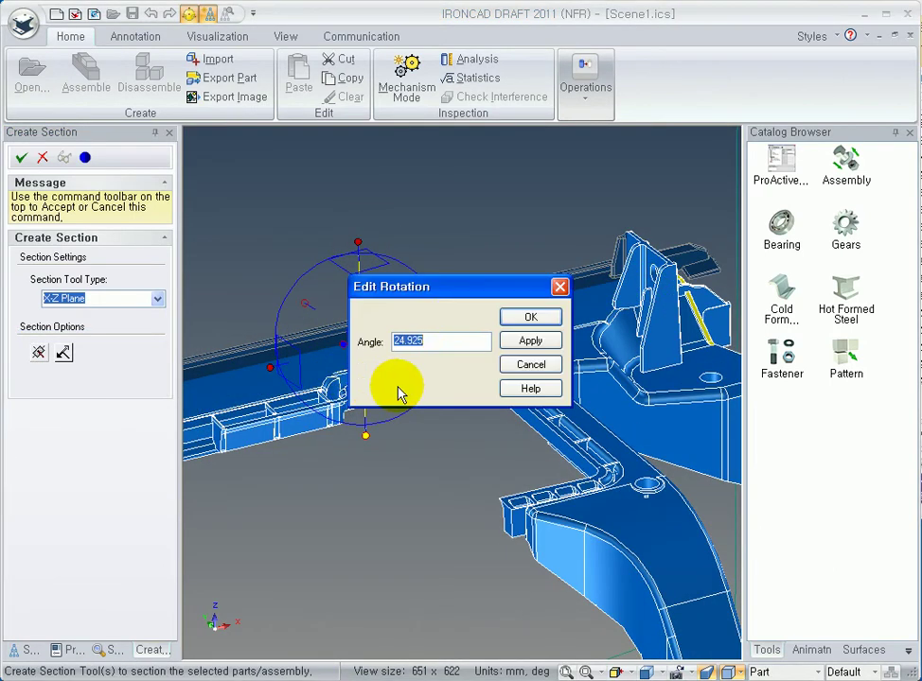
{"action": "type", "text": "90"}
{"action": "key", "text": "Return"}
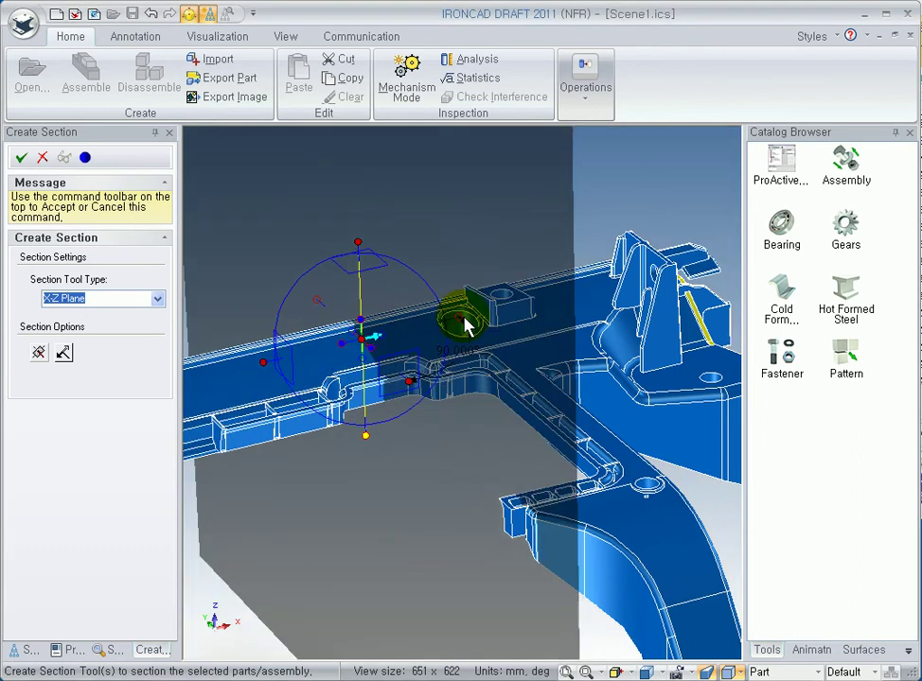
{"action": "left_click", "coordinate": [20, 157]}
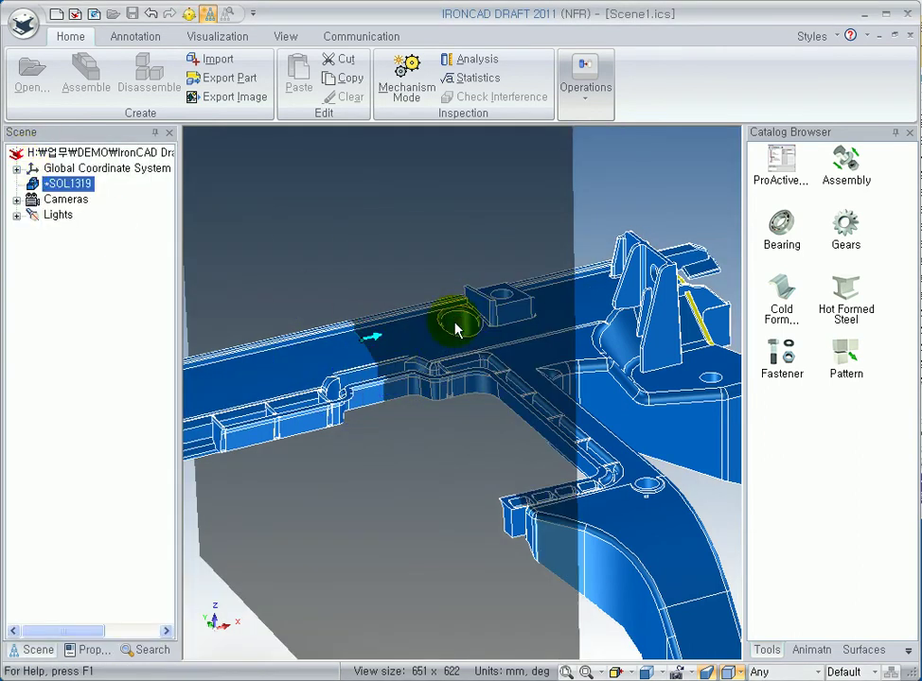
- Create a second X-Z Plane section of the part, positioned on the flat face with the small hole beside the upright ribs
{"action": "middle_click_drag", "start_coordinate": [598, 221], "coordinate": [598, 398]}
{"action": "left_click", "coordinate": [589, 109]}
{"action": "left_click", "coordinate": [566, 354]}
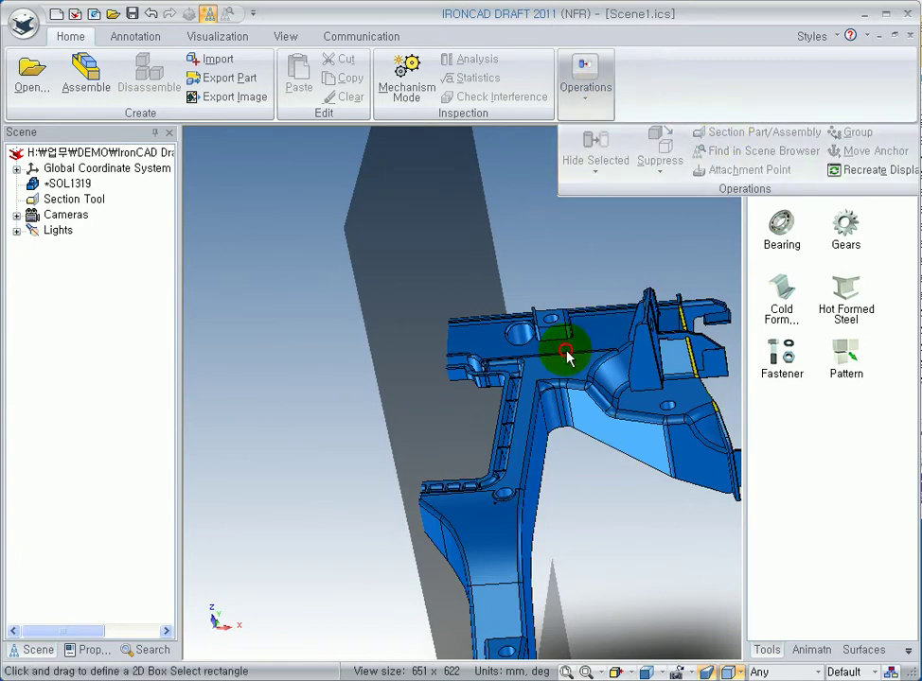
{"action": "left_click", "coordinate": [624, 311]}
{"action": "left_click", "coordinate": [586, 102]}
{"action": "left_click", "coordinate": [730, 128]}
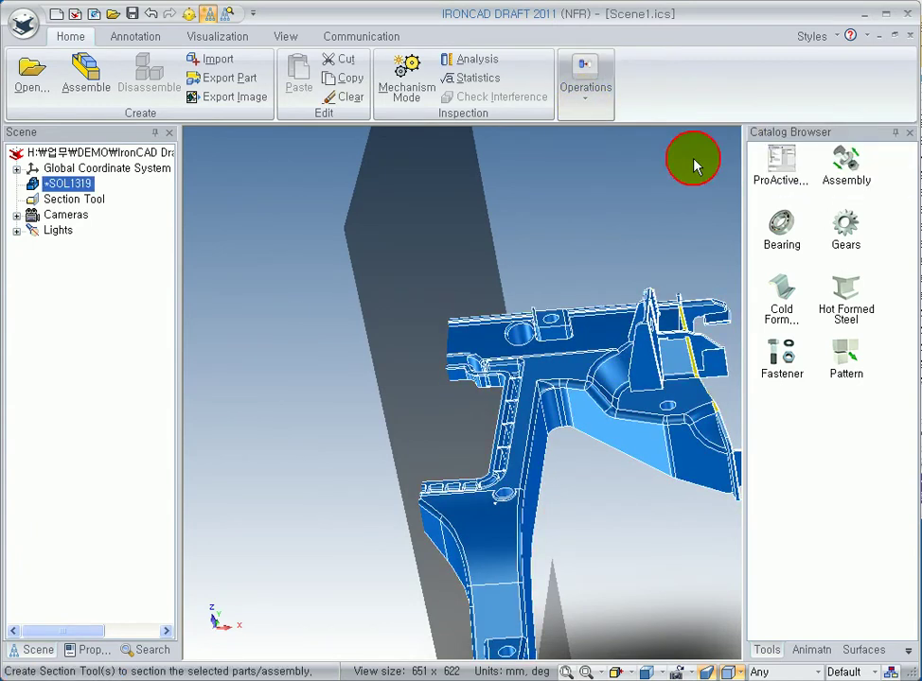
{"action": "left_click", "coordinate": [38, 352]}
{"action": "middle_click_drag", "start_coordinate": [570, 461], "coordinate": [654, 487]}
{"action": "left_click", "coordinate": [674, 455]}
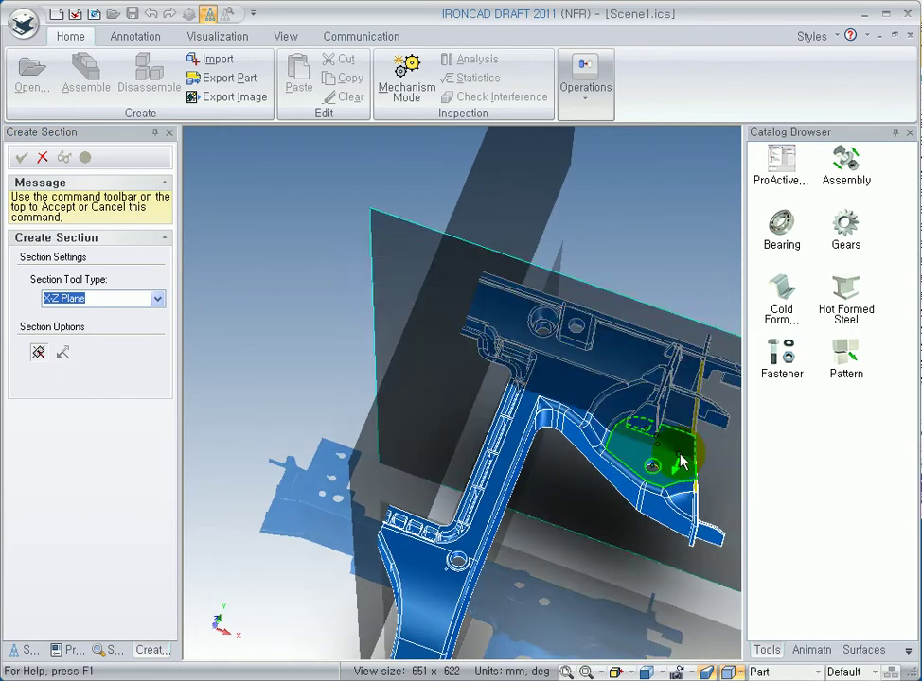
{"action": "left_click", "coordinate": [22, 157]}
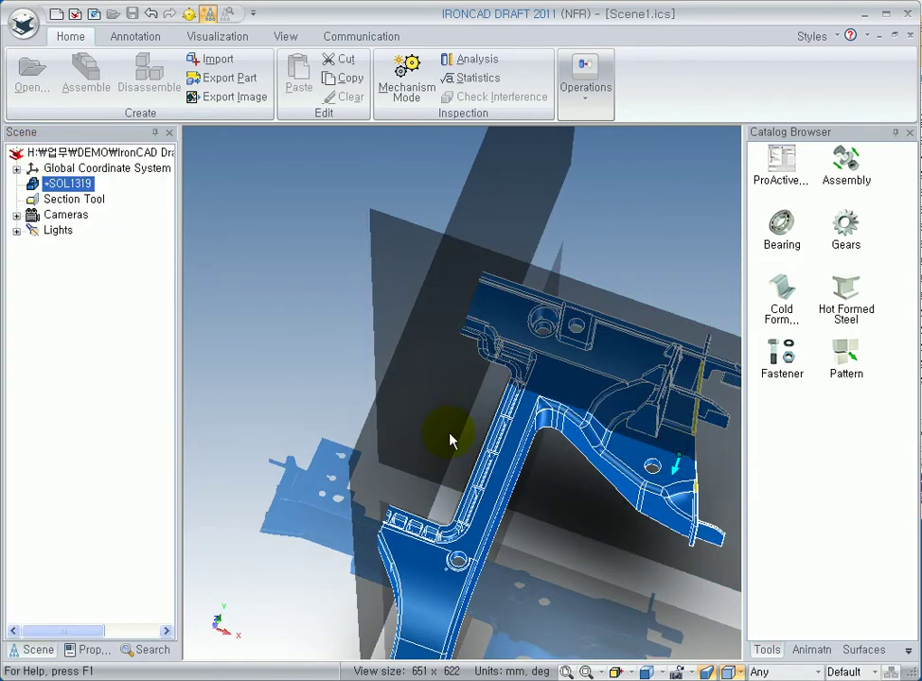
- Reverse the orientation of the second section tool to keep the other side of its cut
{"action": "middle_click_drag", "start_coordinate": [450, 440], "coordinate": [526, 340]}
{"action": "right_click", "coordinate": [526, 341]}
{"action": "left_click", "coordinate": [589, 465]}
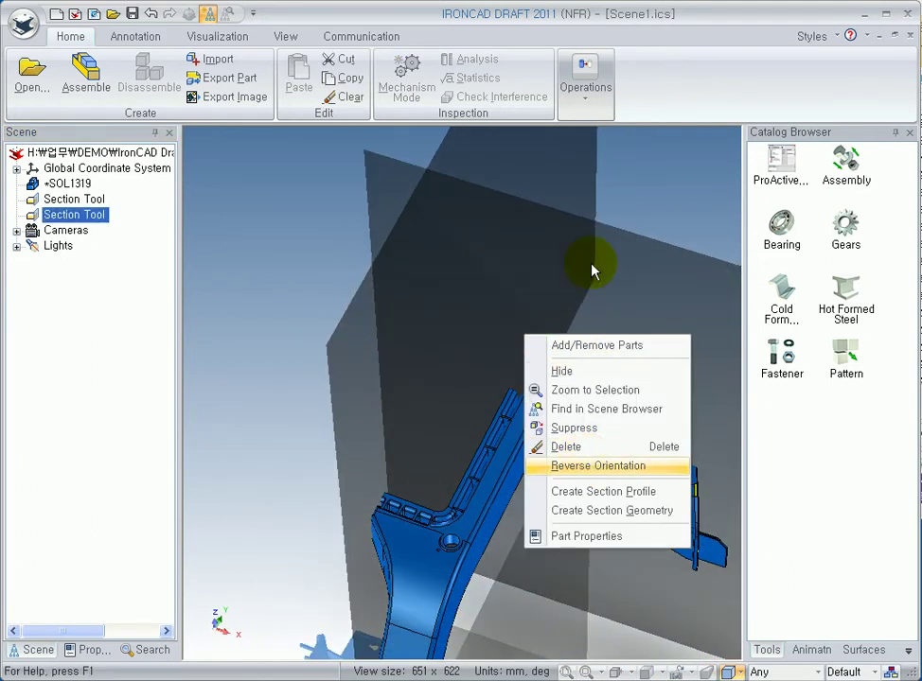
{"action": "left_click", "coordinate": [700, 212]}
- Start a third section of the part with an X-Z Plane section tool placed on the flat face alongside the beam's channel
{"action": "middle_click_drag", "start_coordinate": [699, 212], "coordinate": [561, 542]}
{"action": "middle_click_drag", "start_coordinate": [386, 532], "coordinate": [366, 343], "text": "shift"}
{"action": "scroll", "coordinate": [502, 389], "scroll_direction": "up", "scroll_amount": 3}
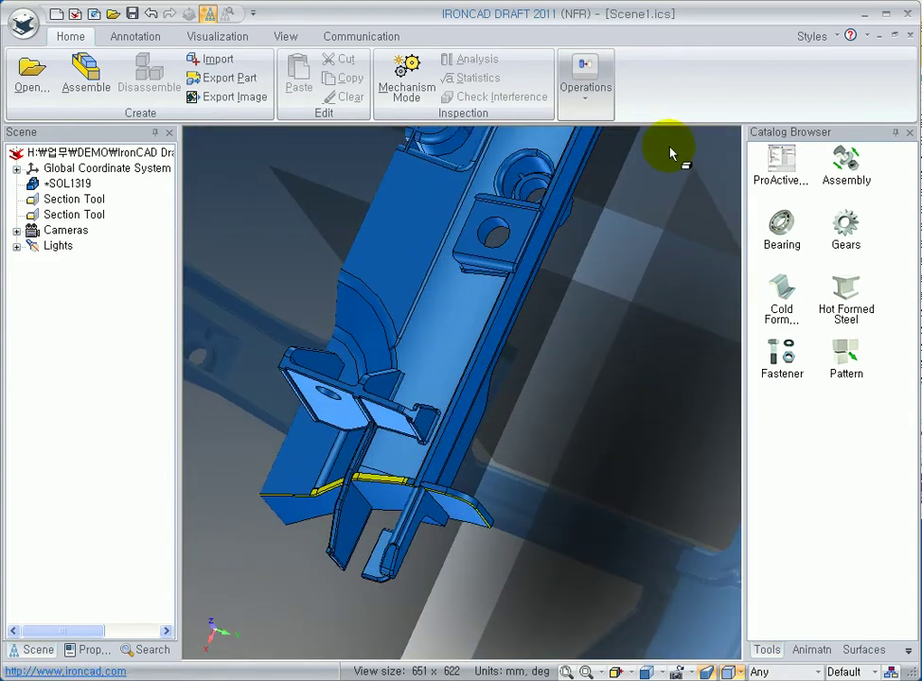
{"action": "left_click", "coordinate": [587, 99]}
{"action": "left_click", "coordinate": [494, 277]}
{"action": "left_click", "coordinate": [593, 90]}
{"action": "left_click", "coordinate": [708, 131]}
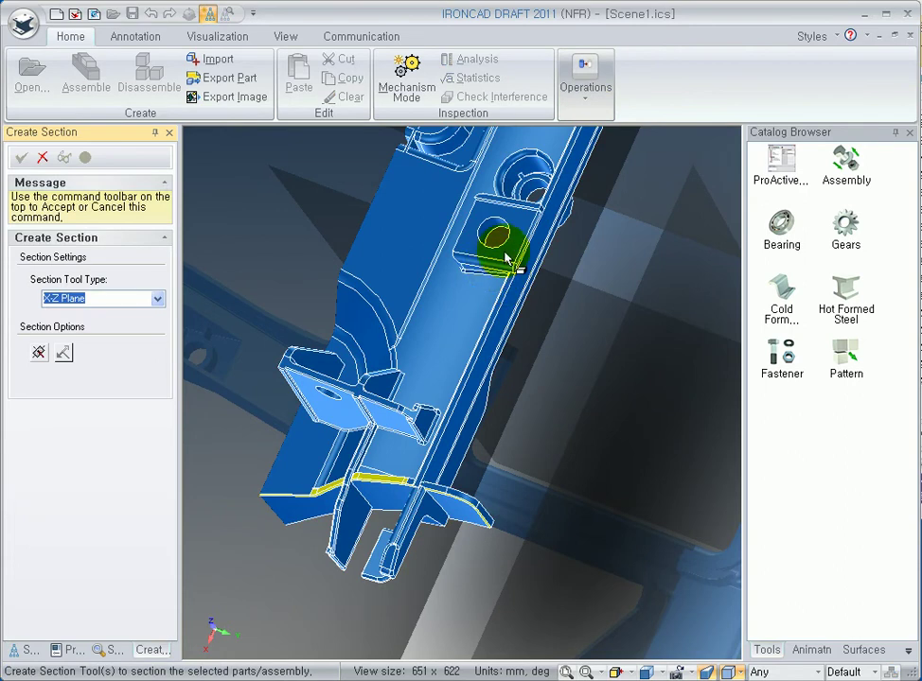
{"action": "left_click", "coordinate": [38, 353]}
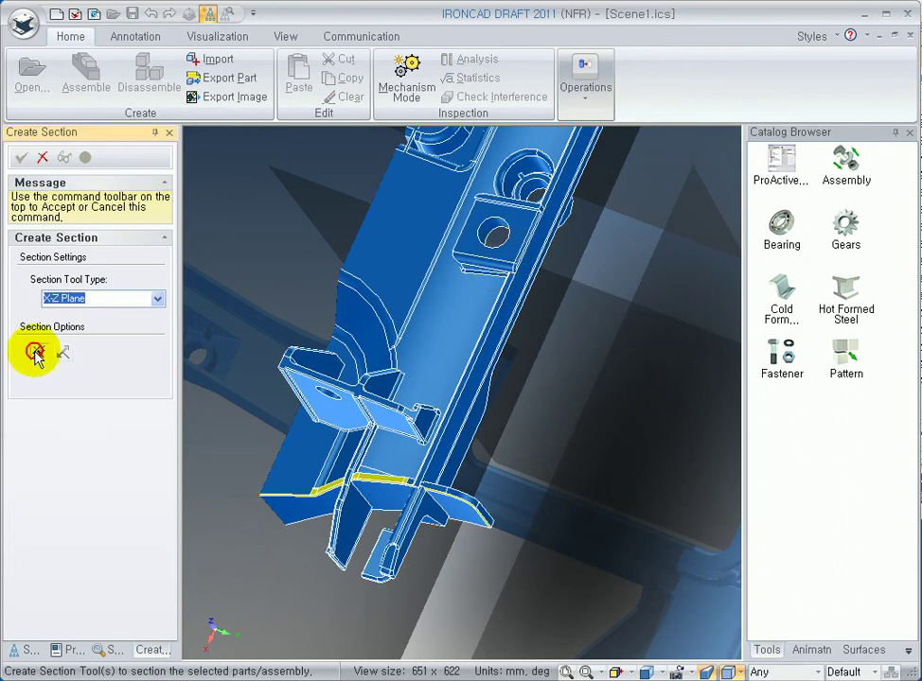
{"action": "left_click", "coordinate": [386, 287]}
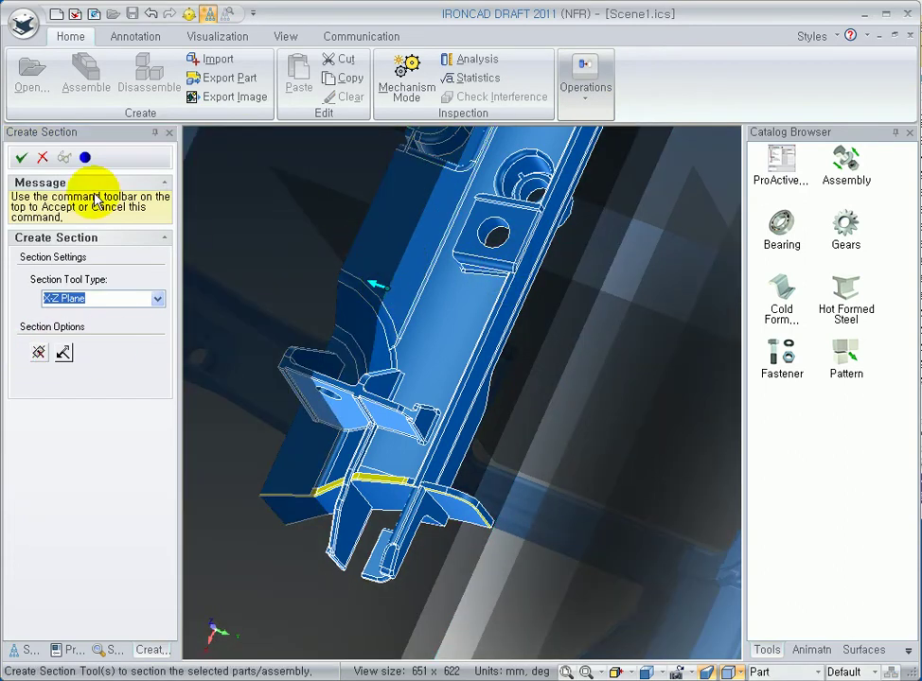
- Rotate the third section plane 90 degrees to cut across the beam, and accept the section
{"action": "scroll", "coordinate": [431, 359], "scroll_direction": "down", "scroll_amount": 5}
{"action": "middle_click_drag", "start_coordinate": [483, 482], "coordinate": [518, 477]}
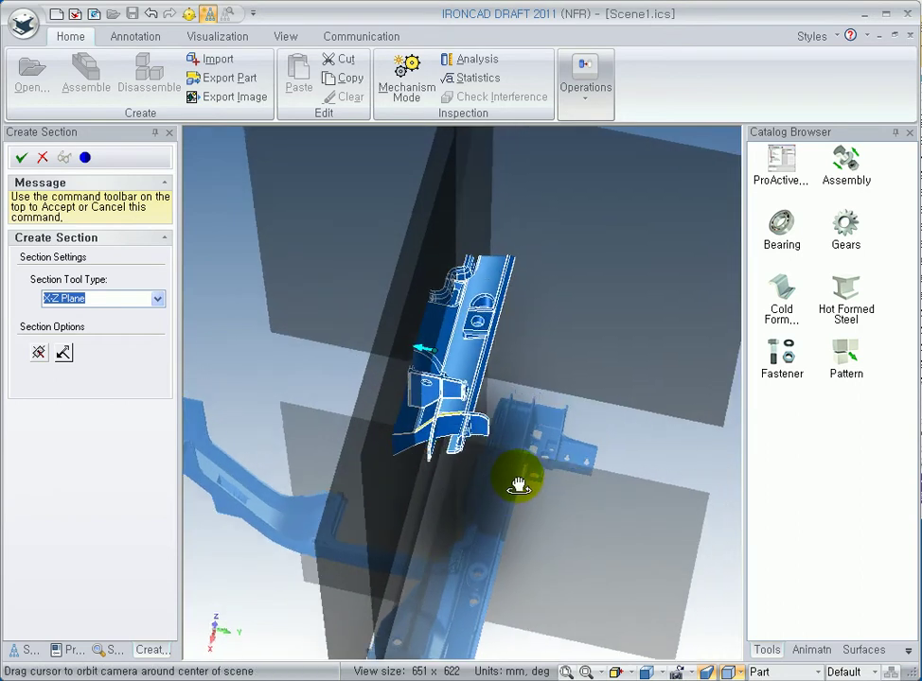
{"action": "key", "text": "F10"}
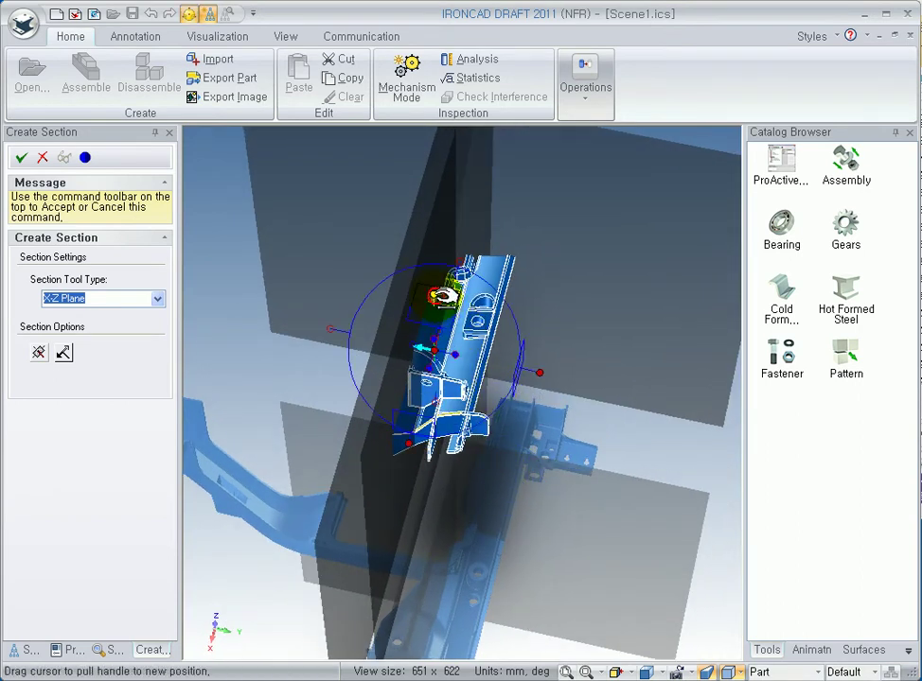
{"action": "right_click_drag", "start_coordinate": [403, 399], "coordinate": [438, 408]}
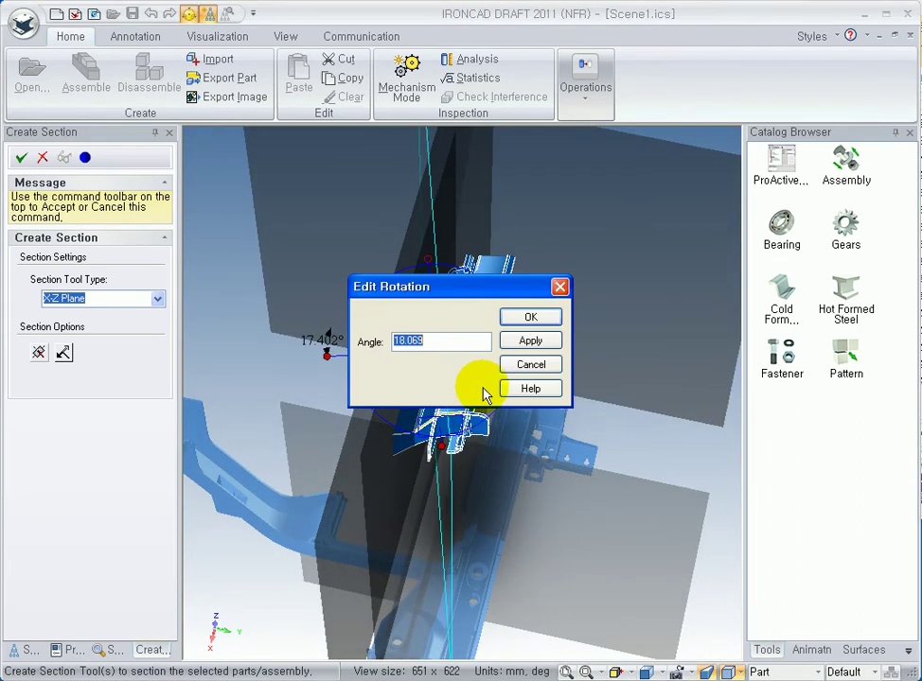
{"action": "type", "text": "90"}
{"action": "key", "text": "Return"}
{"action": "key", "text": "F10"}
{"action": "left_click", "coordinate": [21, 157]}
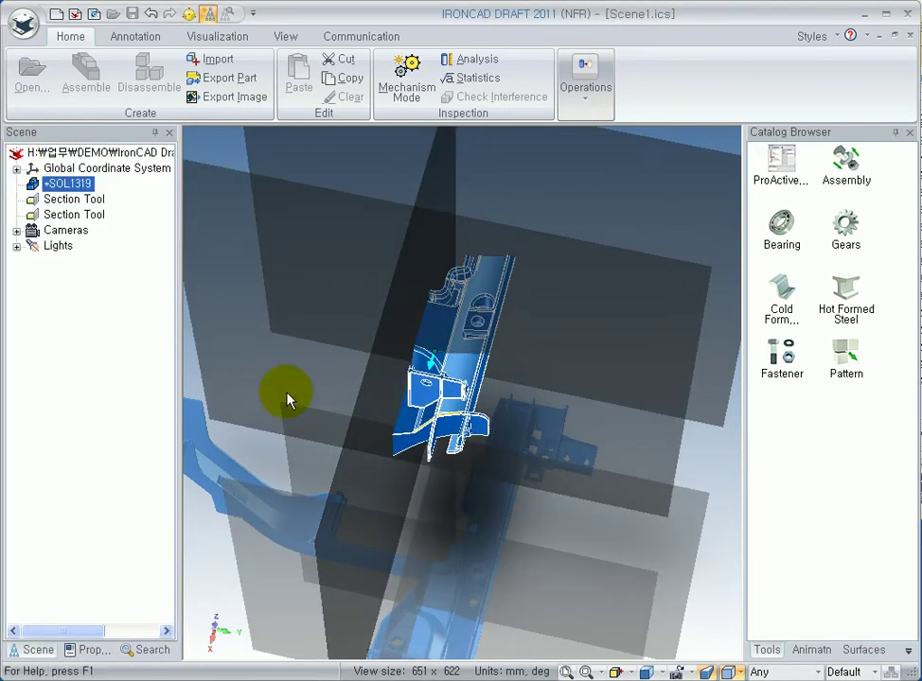
- Reverse the orientation of the third section tool to keep the portion with the round pocket
{"action": "right_click", "coordinate": [569, 355]}
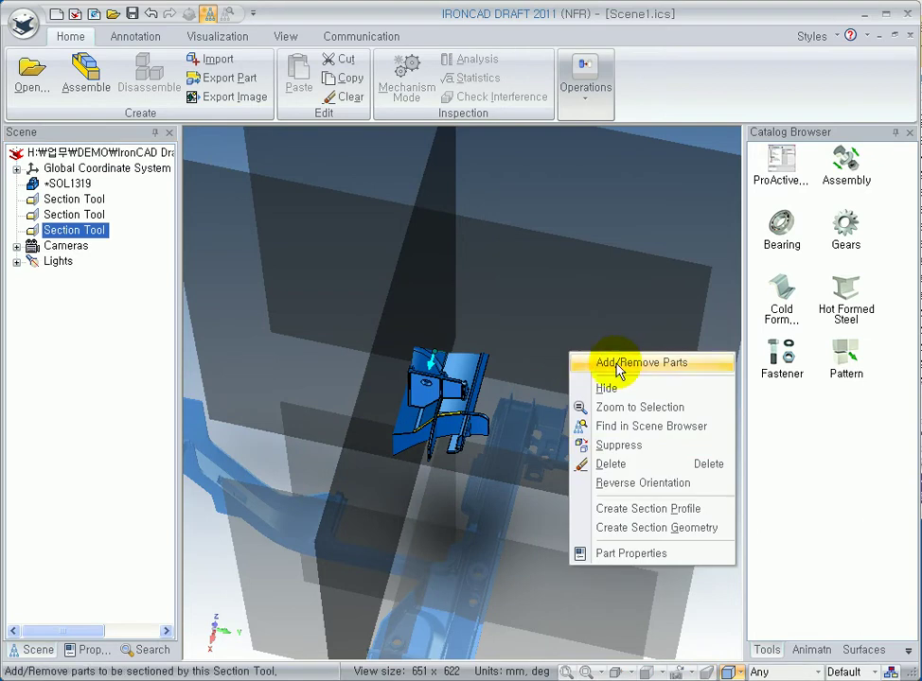
{"action": "left_click", "coordinate": [643, 483]}
{"action": "middle_click_drag", "start_coordinate": [635, 513], "coordinate": [564, 540]}
- Hide all three section tools so that only the sectioned piece of the part is displayed
{"action": "left_click", "coordinate": [55, 200]}
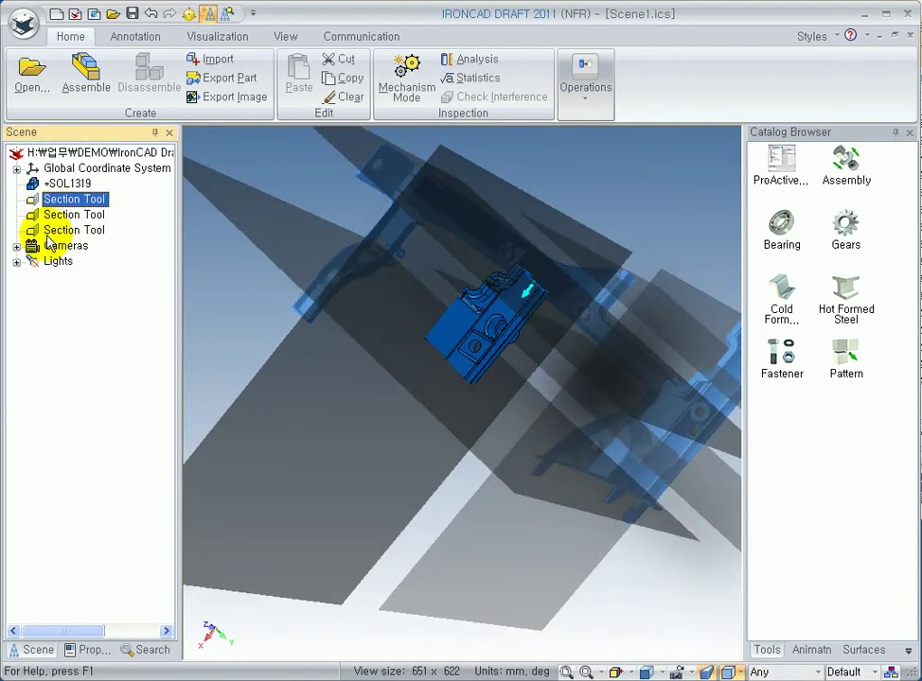
{"action": "left_click", "coordinate": [47, 231], "text": "shift"}
{"action": "right_click", "coordinate": [43, 226]}
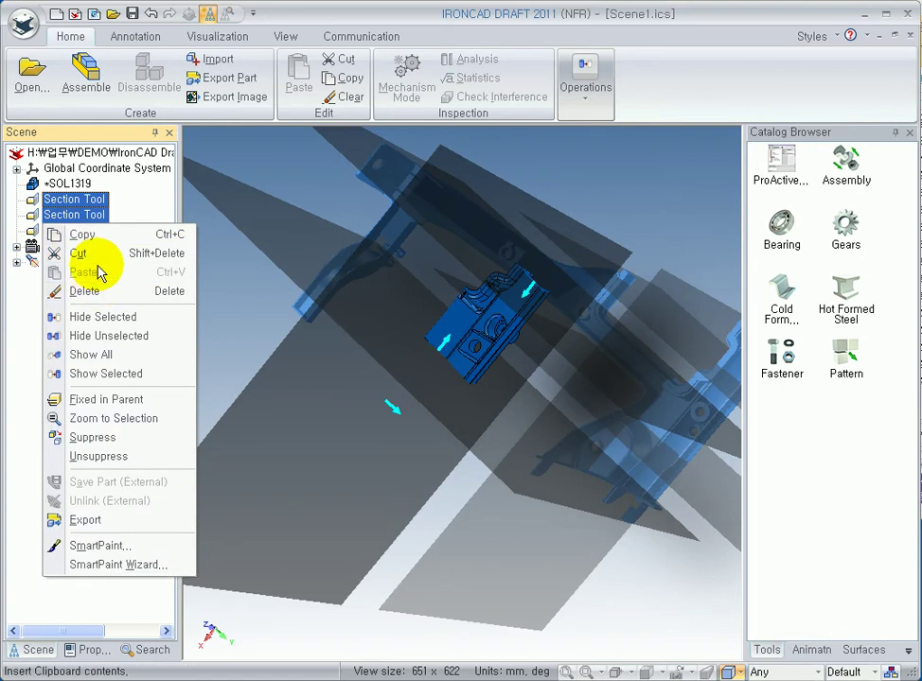
{"action": "left_click", "coordinate": [115, 317]}
{"action": "left_click", "coordinate": [582, 200]}
{"action": "middle_click_drag", "start_coordinate": [504, 370], "coordinate": [527, 306]}
{"action": "scroll", "coordinate": [473, 331], "scroll_direction": "up", "scroll_amount": 5}
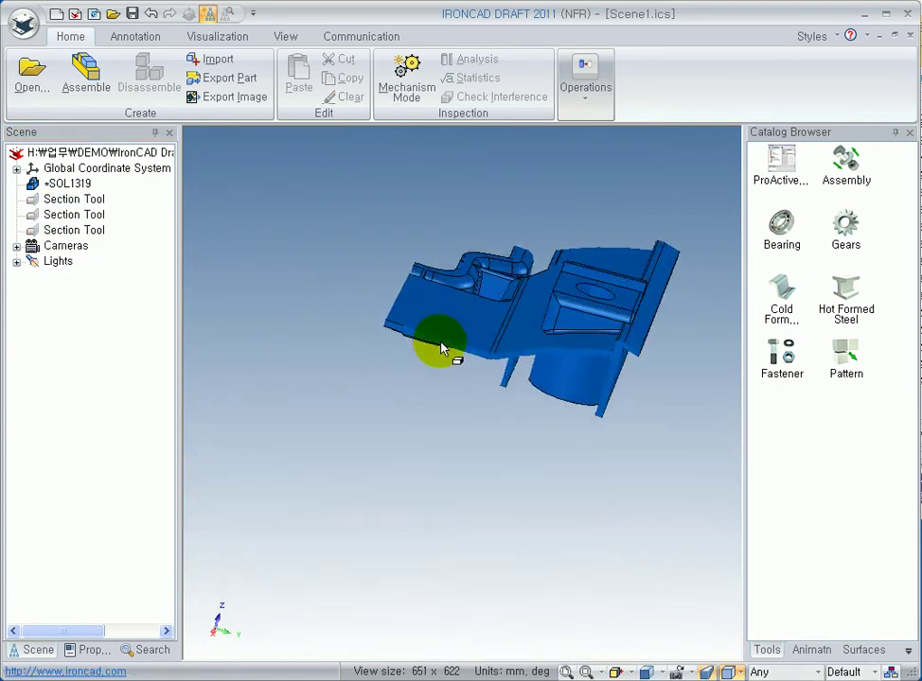
- Create a 2D section profile from each of the three section tools
{"action": "middle_click", "coordinate": [572, 335]}
{"action": "middle_click_drag", "start_coordinate": [573, 369], "coordinate": [518, 459]}
{"action": "scroll", "coordinate": [518, 459], "scroll_direction": "up", "scroll_amount": 2}
{"action": "middle_click_drag", "start_coordinate": [633, 461], "coordinate": [362, 503], "text": "shift"}
{"action": "middle_click_drag", "start_coordinate": [378, 487], "coordinate": [476, 528]}
{"action": "middle_click_drag", "start_coordinate": [607, 457], "coordinate": [607, 413], "text": "shift"}
{"action": "right_click", "coordinate": [45, 234]}
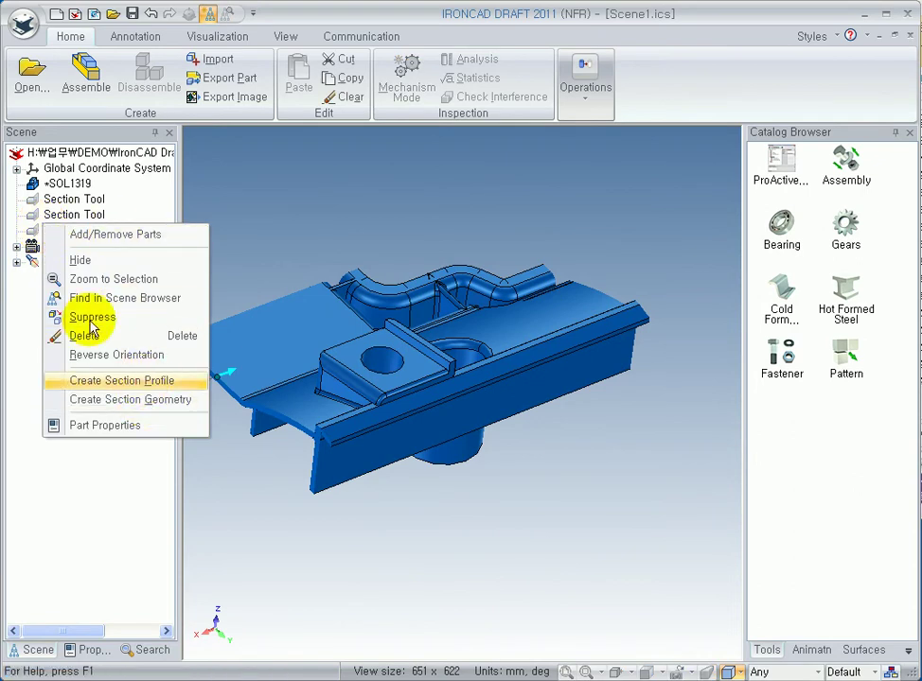
{"action": "left_click", "coordinate": [35, 232]}
{"action": "right_click", "coordinate": [36, 217]}
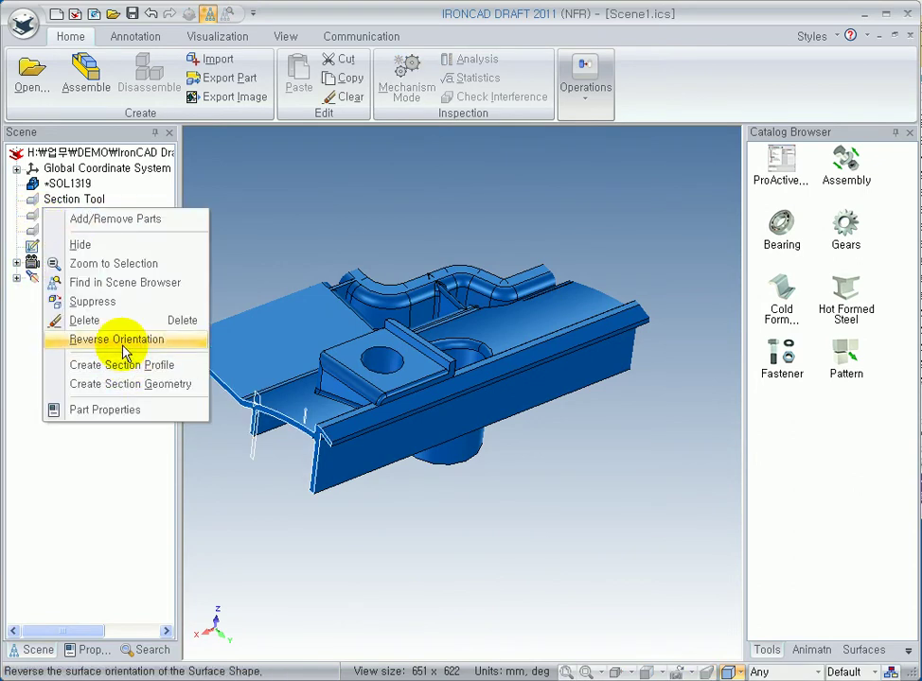
{"action": "left_click", "coordinate": [80, 243]}
{"action": "right_click", "coordinate": [42, 201]}
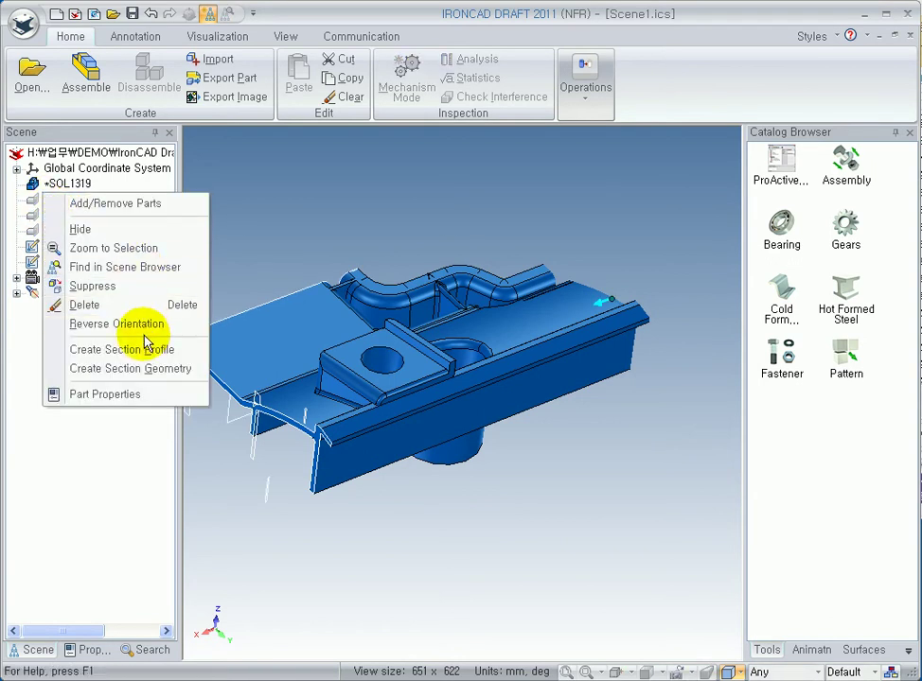
{"action": "key", "text": "Return"}
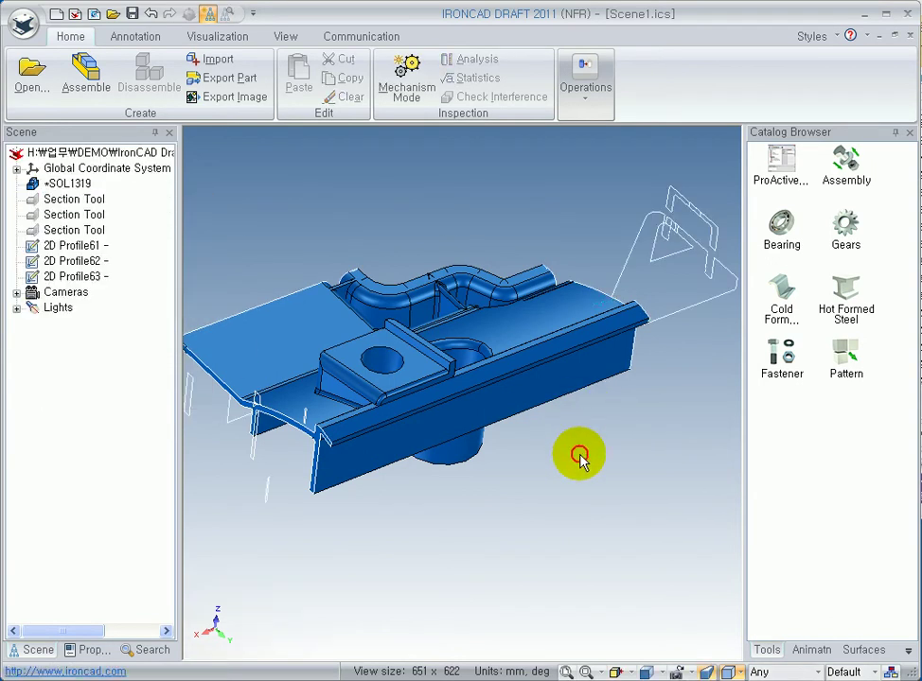
- Hide the sectioned part so that only the 2D section profiles are displayed
{"action": "right_click", "coordinate": [500, 383]}
{"action": "left_click", "coordinate": [585, 471]}
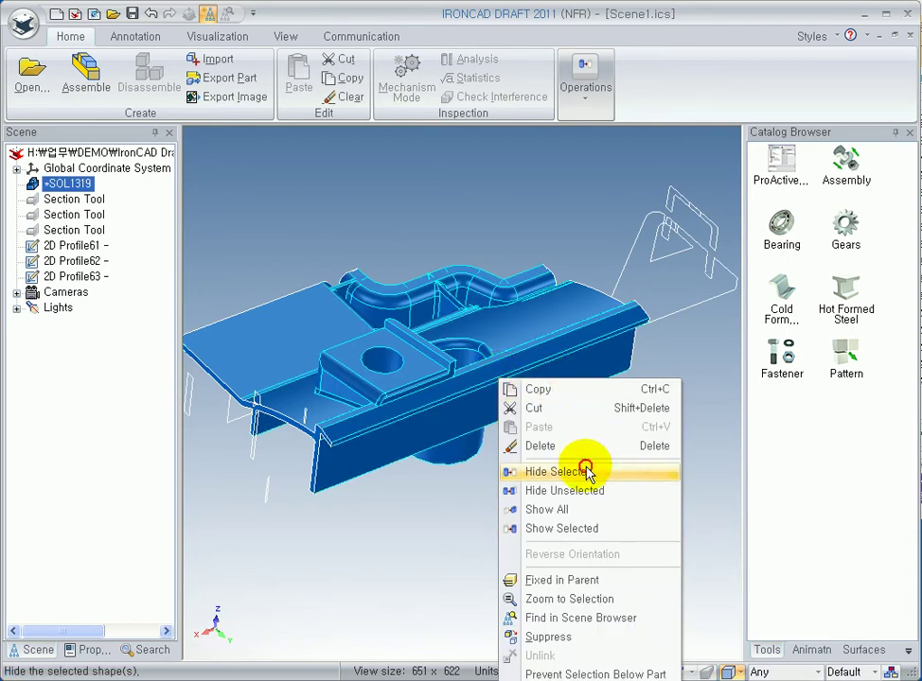
{"action": "left_click", "coordinate": [546, 458]}
{"action": "middle_click_drag", "start_coordinate": [548, 436], "coordinate": [596, 394], "text": "shift"}
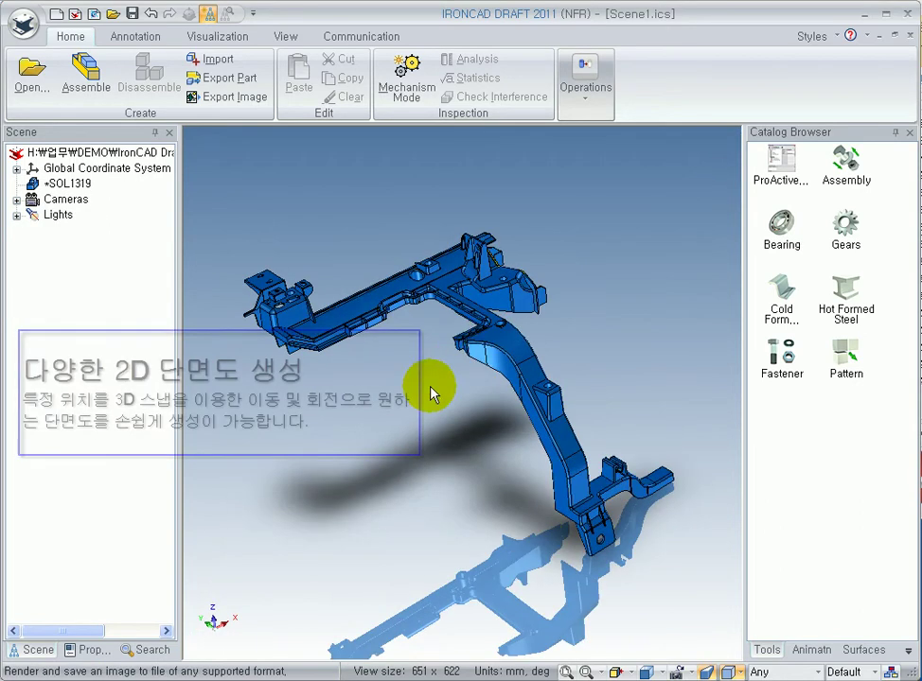
- Section the complete part with an X-Z Plane section tool placed on the long flat face of the upper beam, and accept it
{"action": "left_click", "coordinate": [476, 289]}
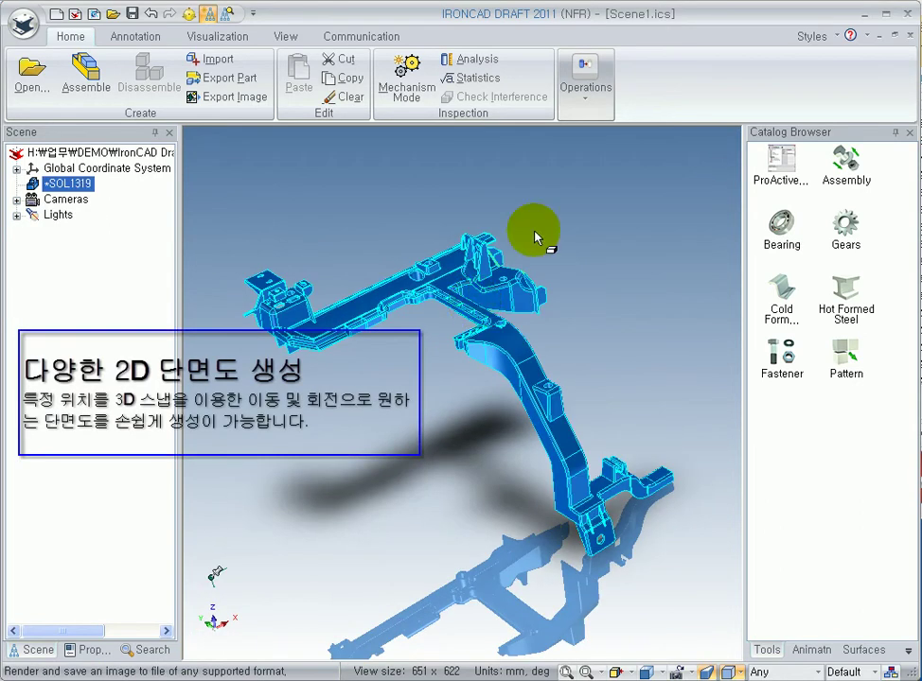
{"action": "left_click", "coordinate": [598, 87]}
{"action": "left_click", "coordinate": [730, 138]}
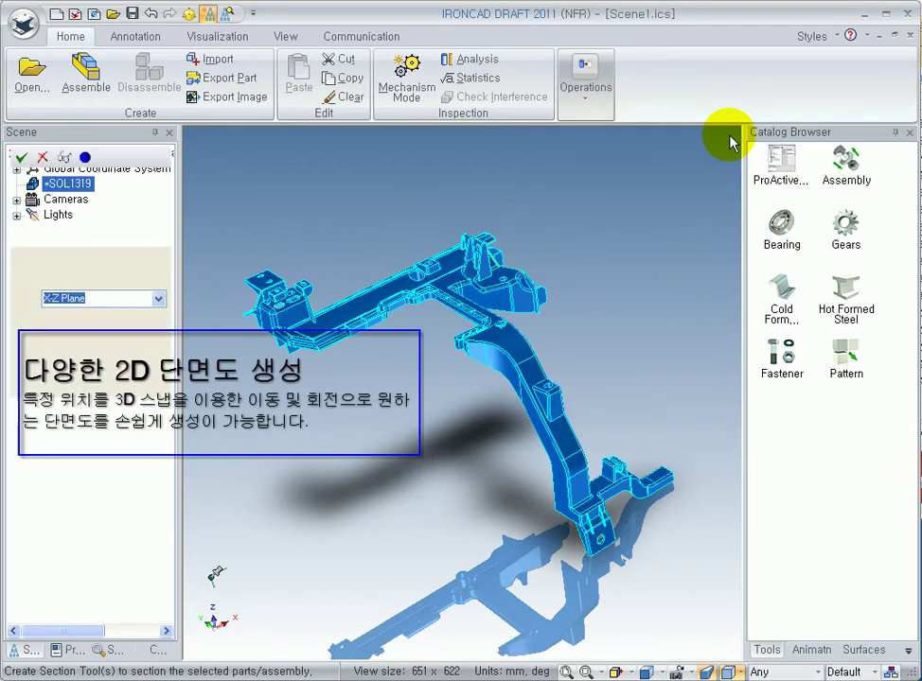
{"action": "left_click", "coordinate": [40, 354]}
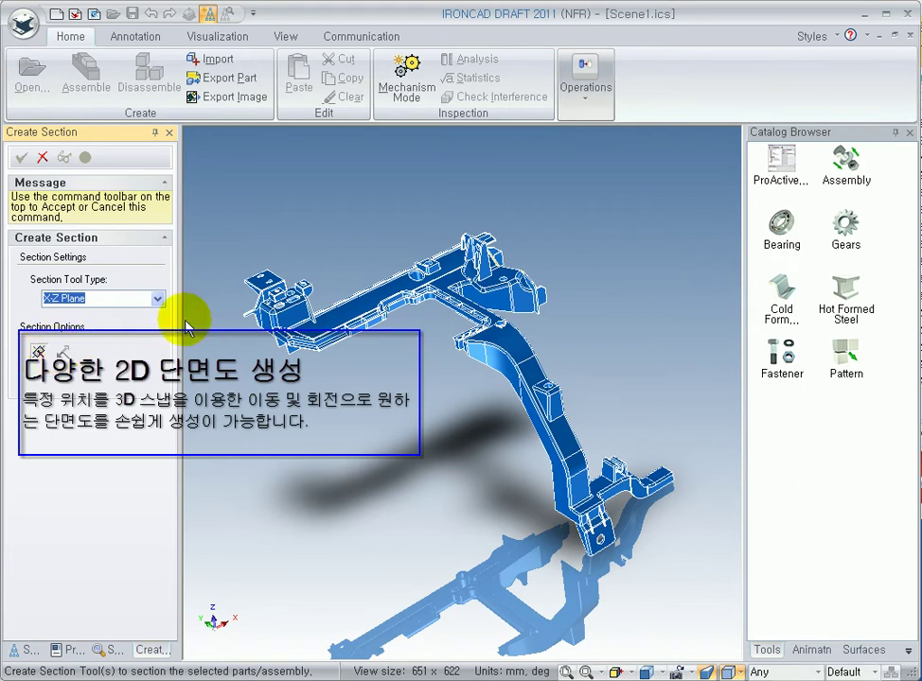
{"action": "scroll", "coordinate": [411, 295], "scroll_direction": "up", "scroll_amount": 5}
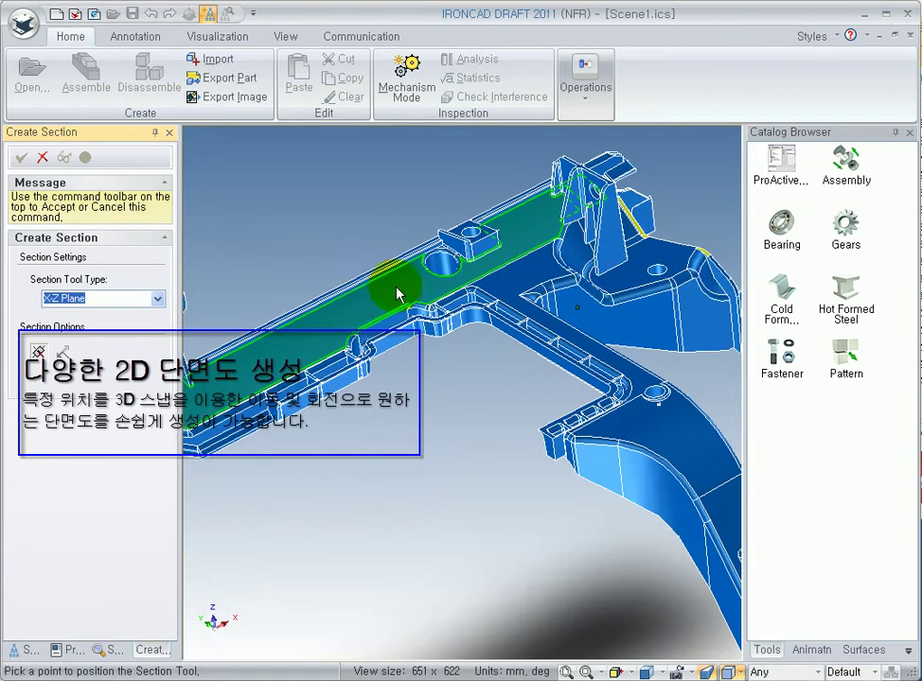
{"action": "left_click", "coordinate": [355, 307]}
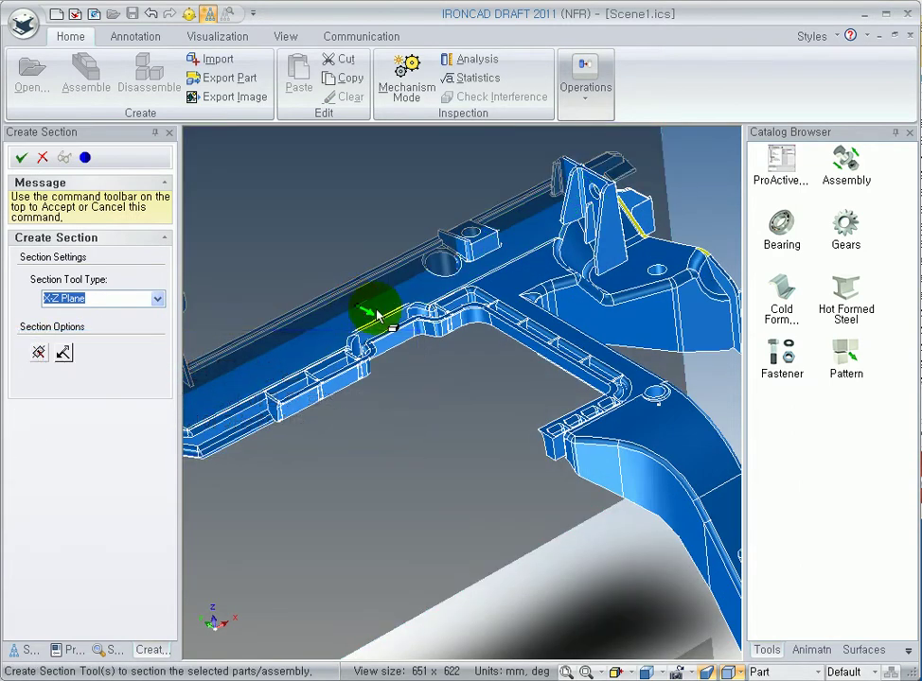
{"action": "scroll", "coordinate": [371, 311], "scroll_direction": "down", "scroll_amount": 5}
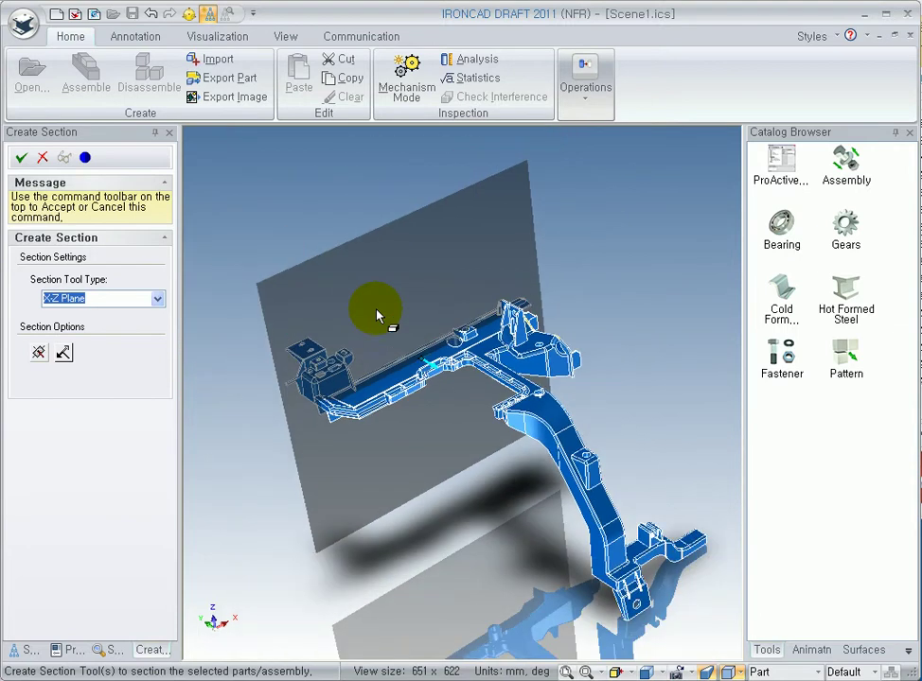
{"action": "left_click", "coordinate": [21, 158]}
- Select the new section plane and activate the TriBall on it
{"action": "left_click_drag", "start_coordinate": [458, 559], "coordinate": [438, 437]}
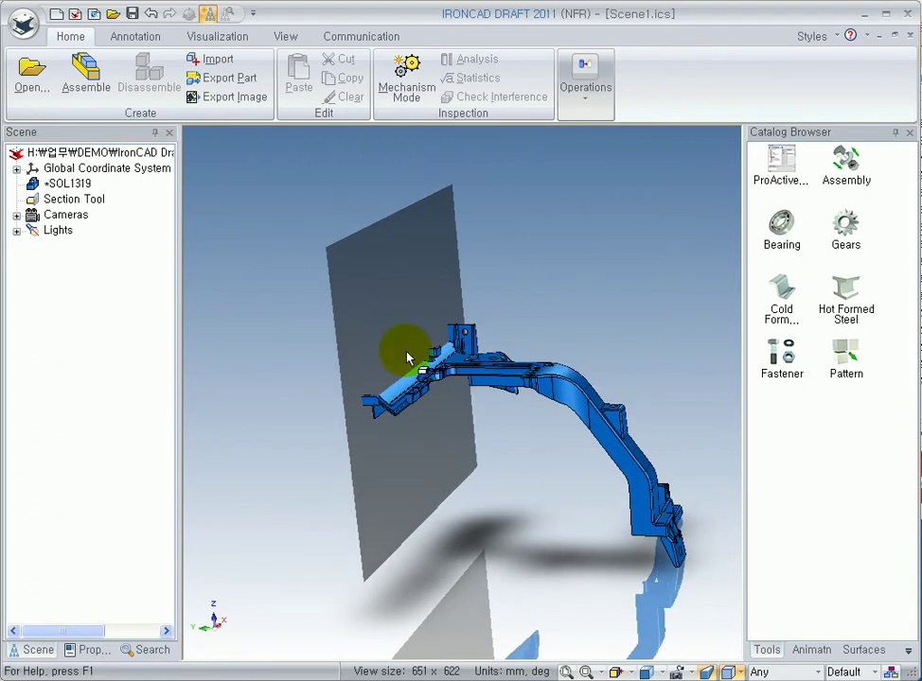
{"action": "left_click", "coordinate": [438, 437]}
{"action": "middle_click_drag", "start_coordinate": [512, 395], "coordinate": [527, 499]}
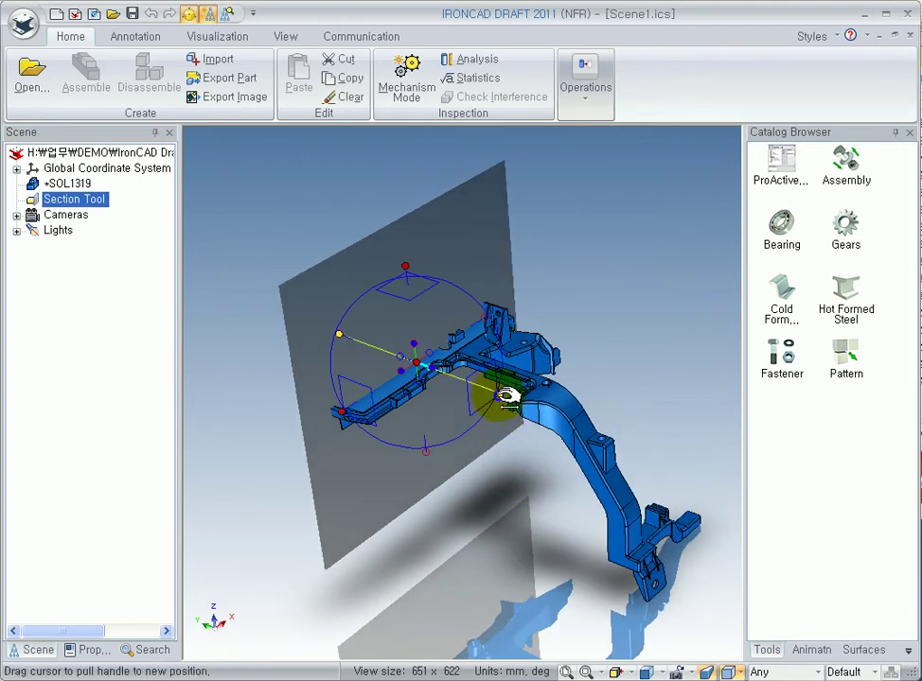
- Try to move the section plane 500 mm along its normal direction, and undo the move
{"action": "right_click_drag", "start_coordinate": [499, 392], "coordinate": [503, 397]}
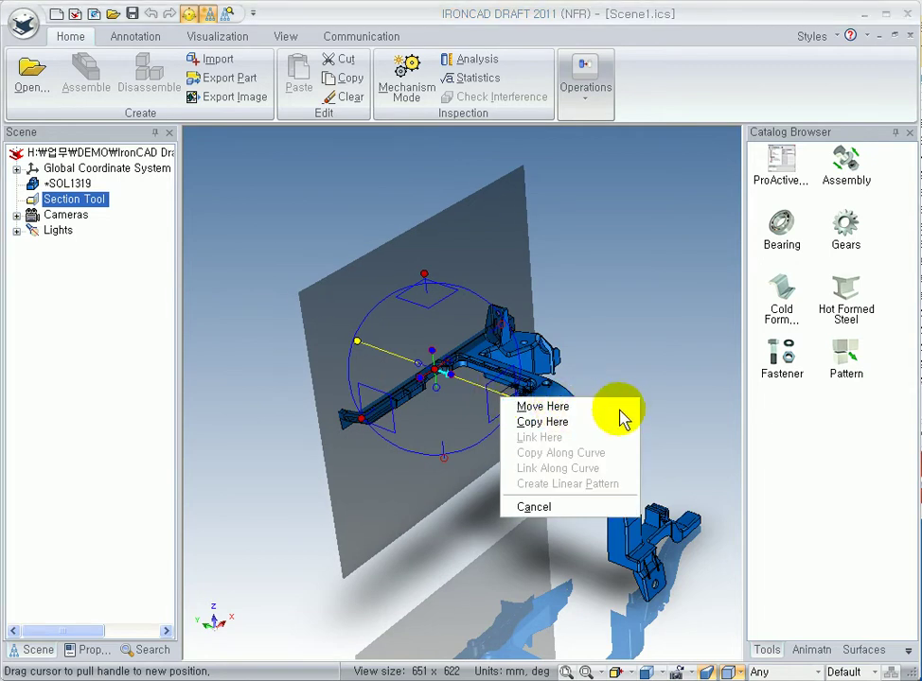
{"action": "left_click", "coordinate": [615, 407]}
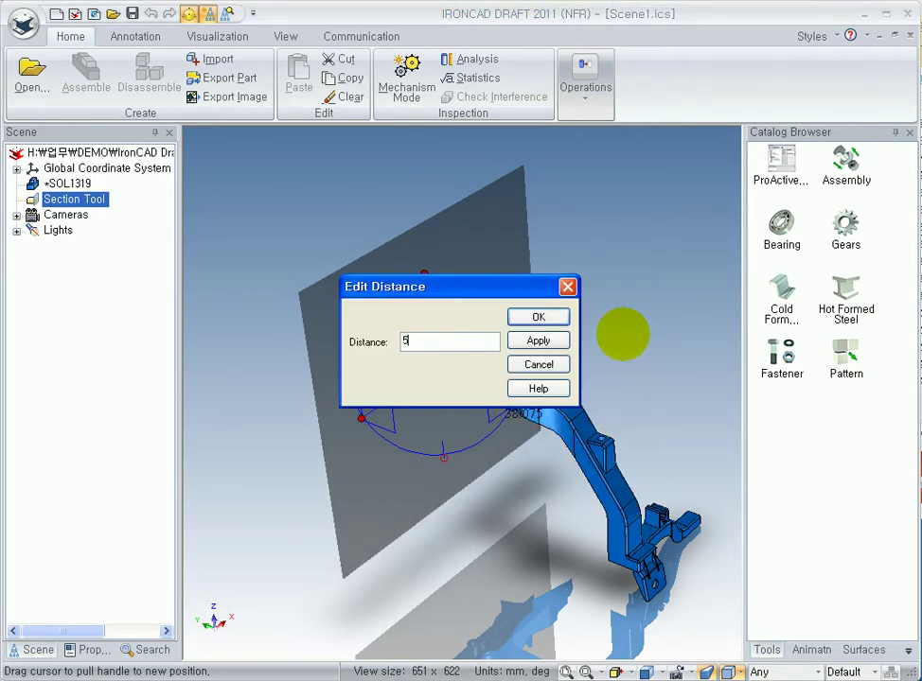
{"action": "key", "text": "Return"}
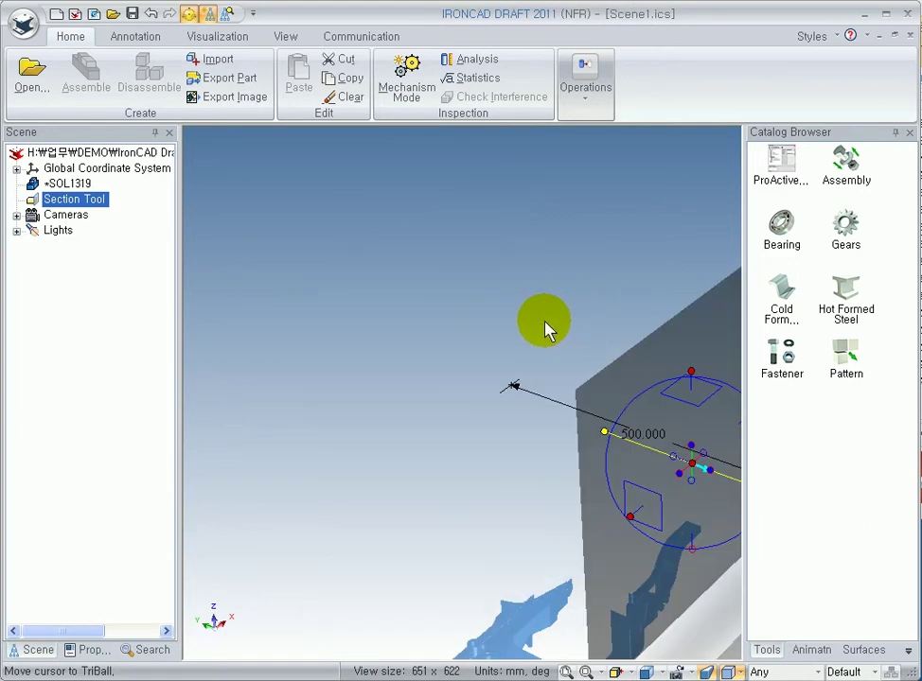
{"action": "key", "text": "ctrl+z"}
{"action": "left_click", "coordinate": [578, 324]}
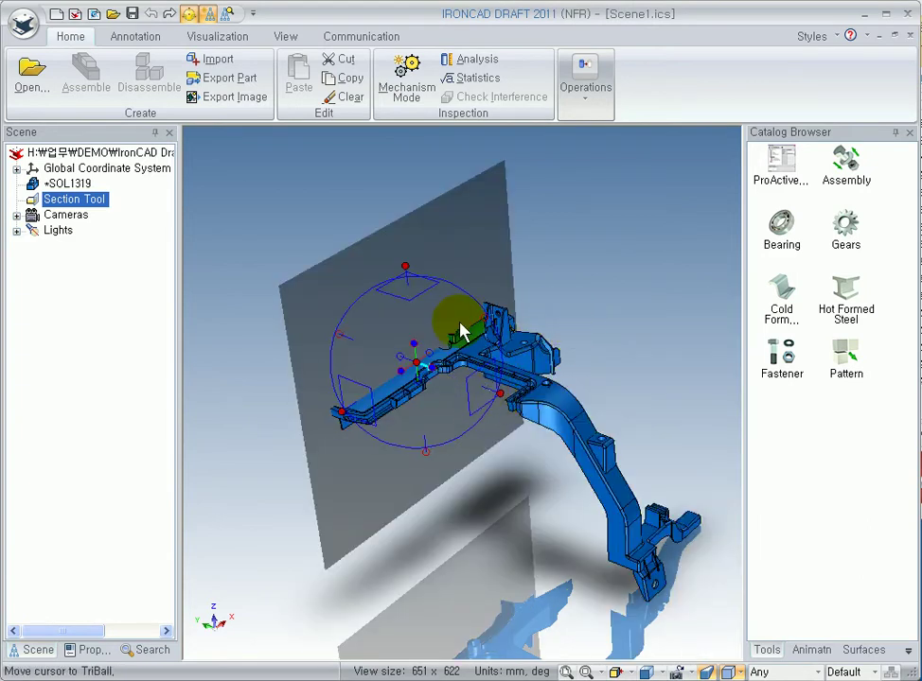
- Rotate the section plane 45 degrees about the TriBall's vertical axis
{"action": "left_click", "coordinate": [409, 268]}
{"action": "right_click_drag", "start_coordinate": [403, 413], "coordinate": [422, 417]}
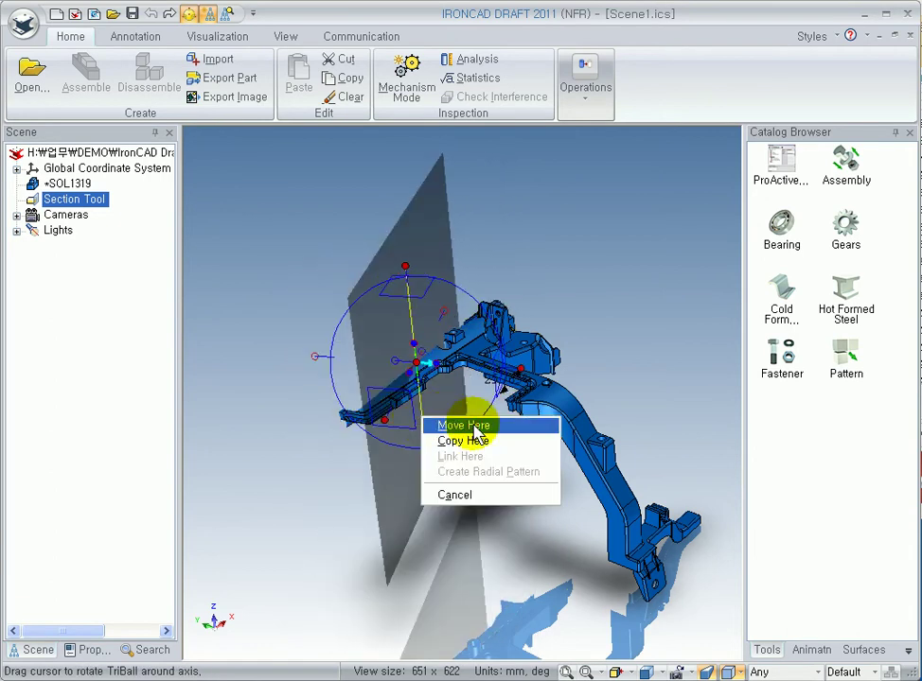
{"action": "left_click", "coordinate": [476, 425]}
{"action": "type", "text": "45"}
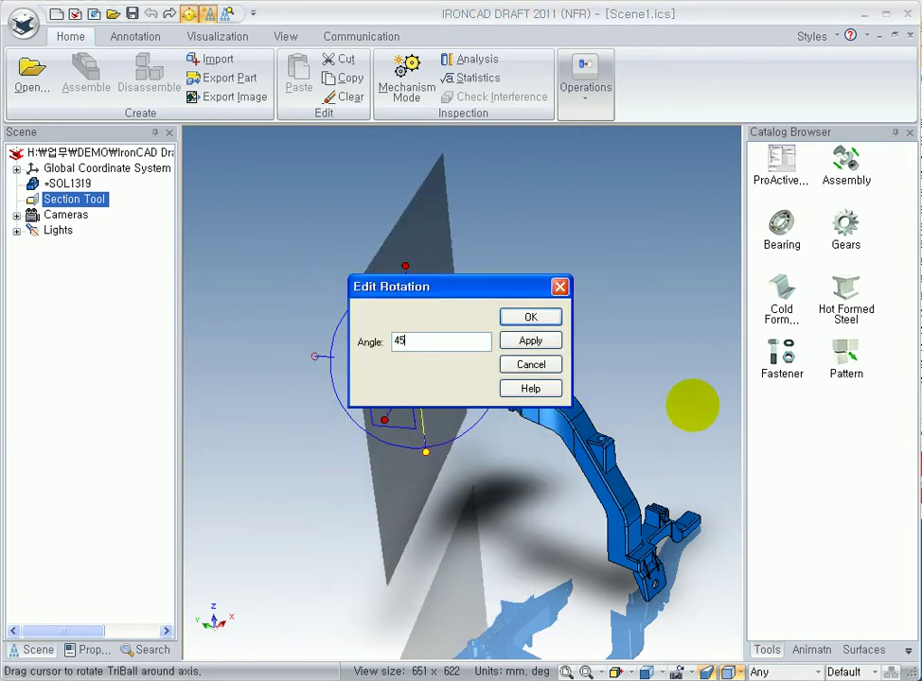
{"action": "key", "text": "Return"}
- Move the section tool to the center point of the hole in the small block on the beam
{"action": "middle_click_drag", "start_coordinate": [621, 381], "coordinate": [472, 377]}
{"action": "scroll", "coordinate": [475, 376], "scroll_direction": "up", "scroll_amount": 3}
{"action": "scroll", "coordinate": [478, 374], "scroll_direction": "up", "scroll_amount": 2}
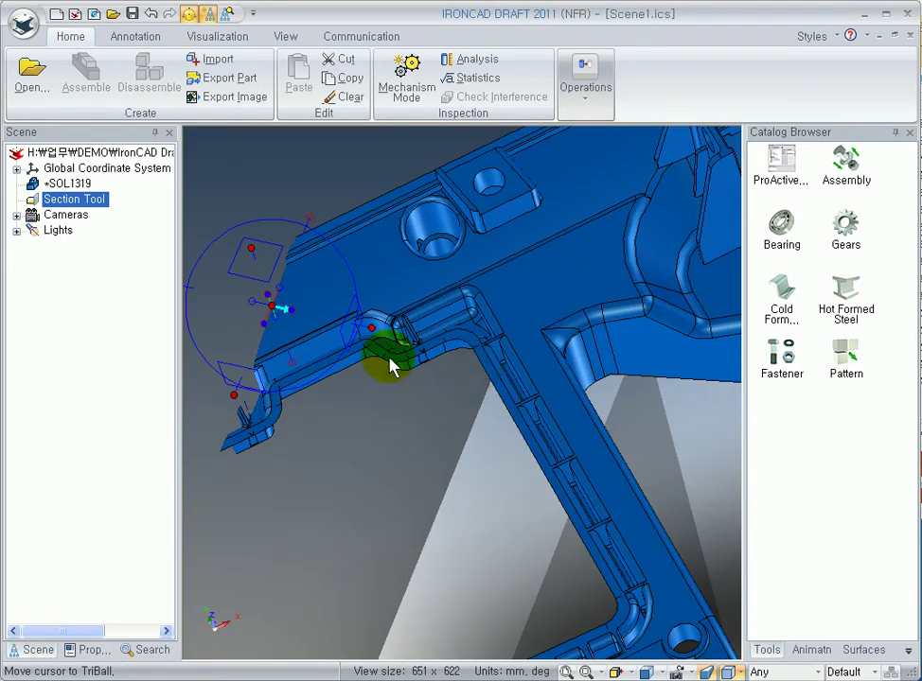
{"action": "right_click", "coordinate": [280, 311]}
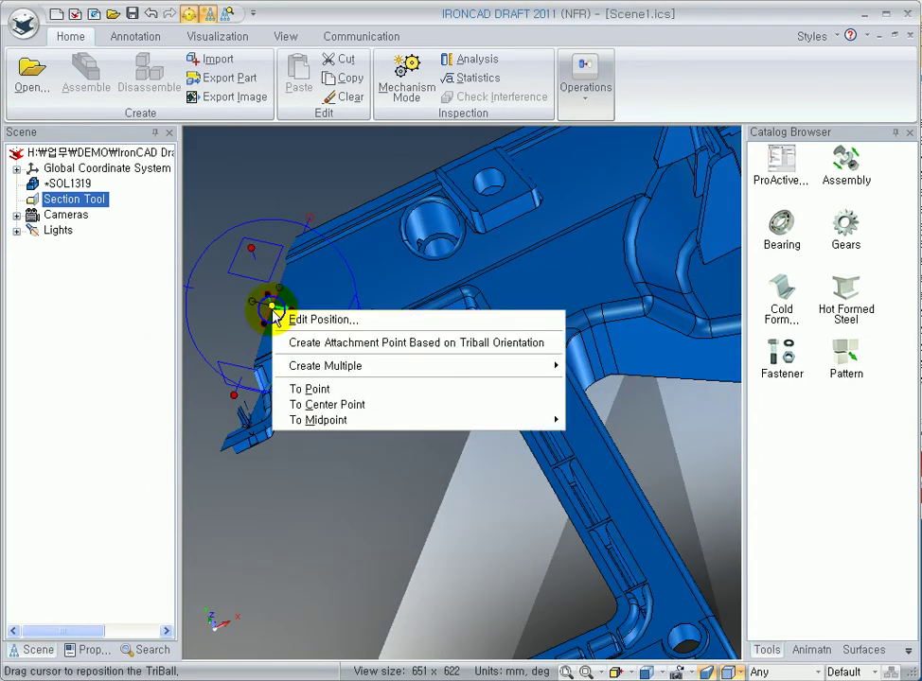
{"action": "left_click", "coordinate": [350, 405]}
{"action": "middle_click_drag", "start_coordinate": [485, 201], "coordinate": [548, 426]}
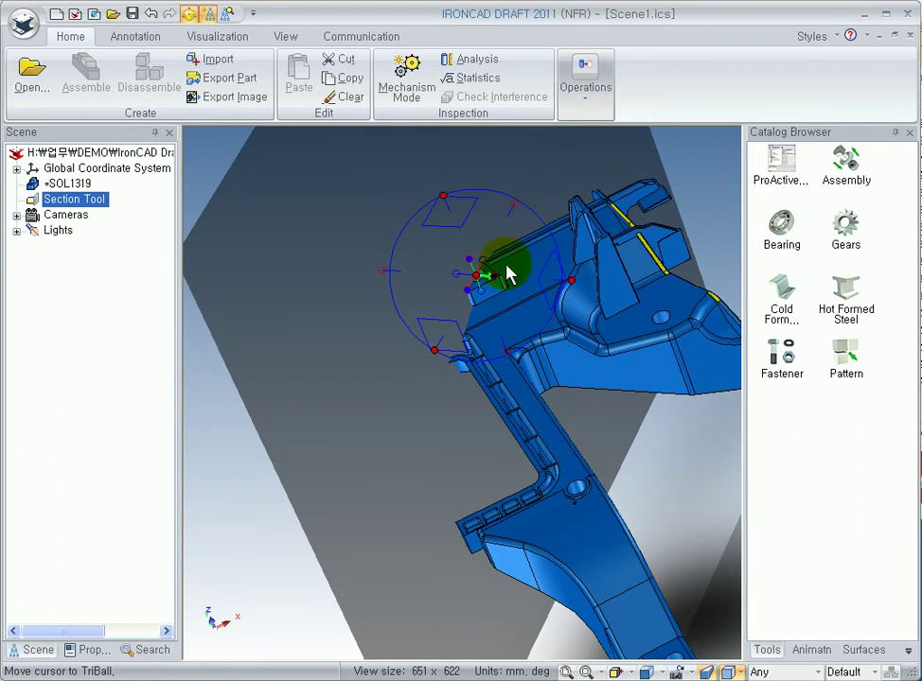
- Orient the section plane to the center point of the round hole in the side bracket
{"action": "left_click", "coordinate": [451, 198]}
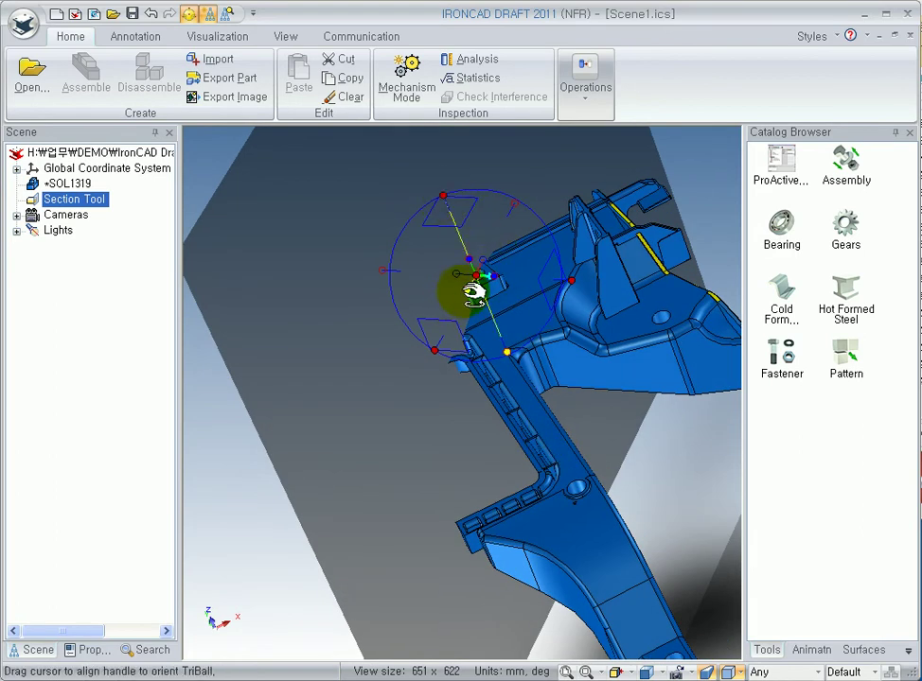
{"action": "right_click", "coordinate": [465, 290]}
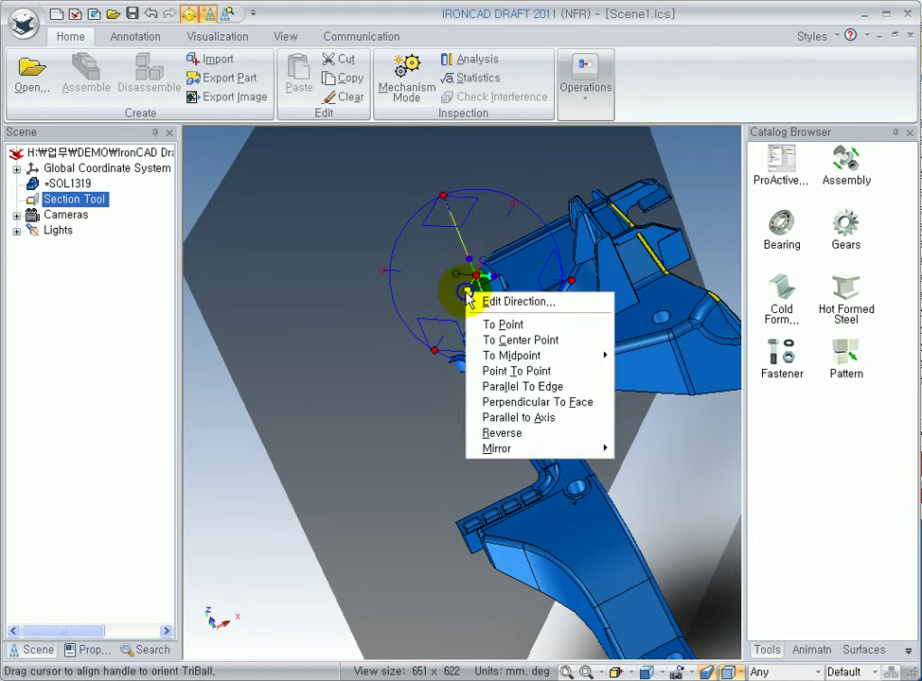
{"action": "left_click", "coordinate": [527, 341]}
{"action": "left_click", "coordinate": [667, 349]}
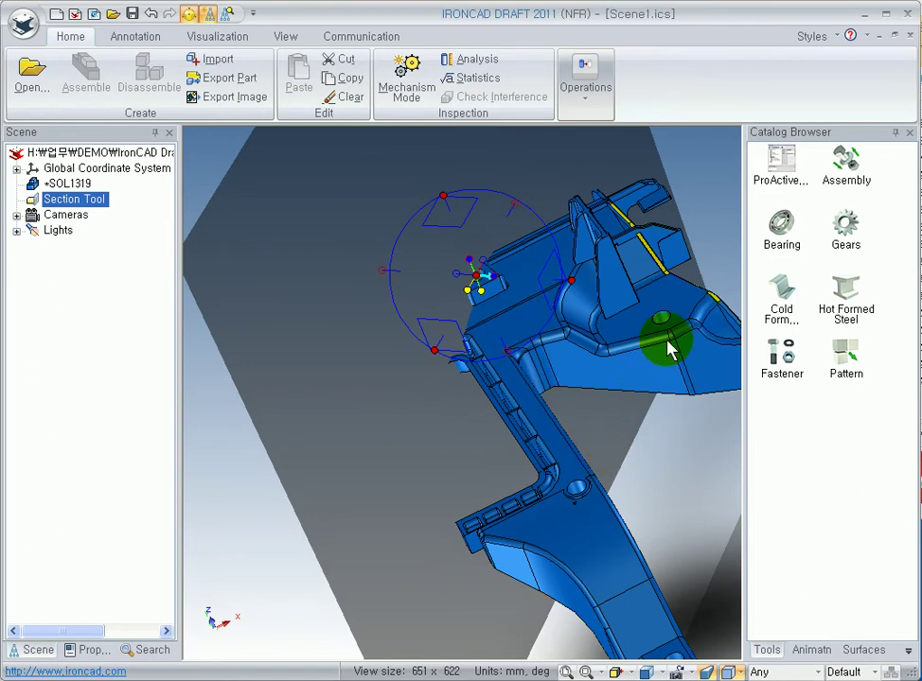
{"action": "scroll", "coordinate": [667, 348], "scroll_direction": "up", "scroll_amount": 5}
{"action": "left_click", "coordinate": [654, 333]}
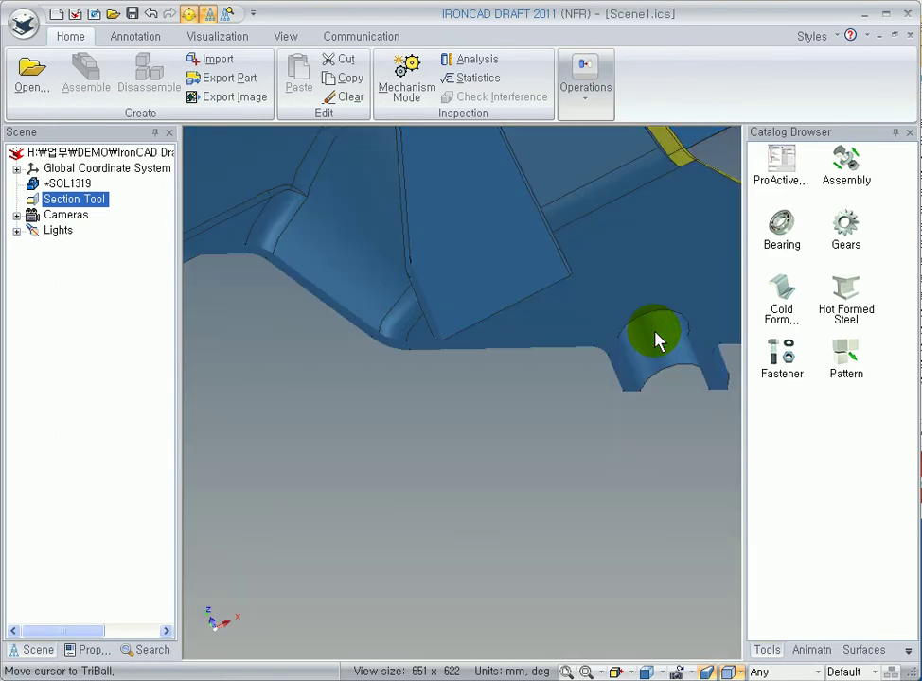
- Set the Length coordinate of the section tool's center position to -300
{"action": "scroll", "coordinate": [654, 335], "scroll_direction": "down", "scroll_amount": 5}
{"action": "middle_click_drag", "start_coordinate": [595, 416], "coordinate": [620, 301]}
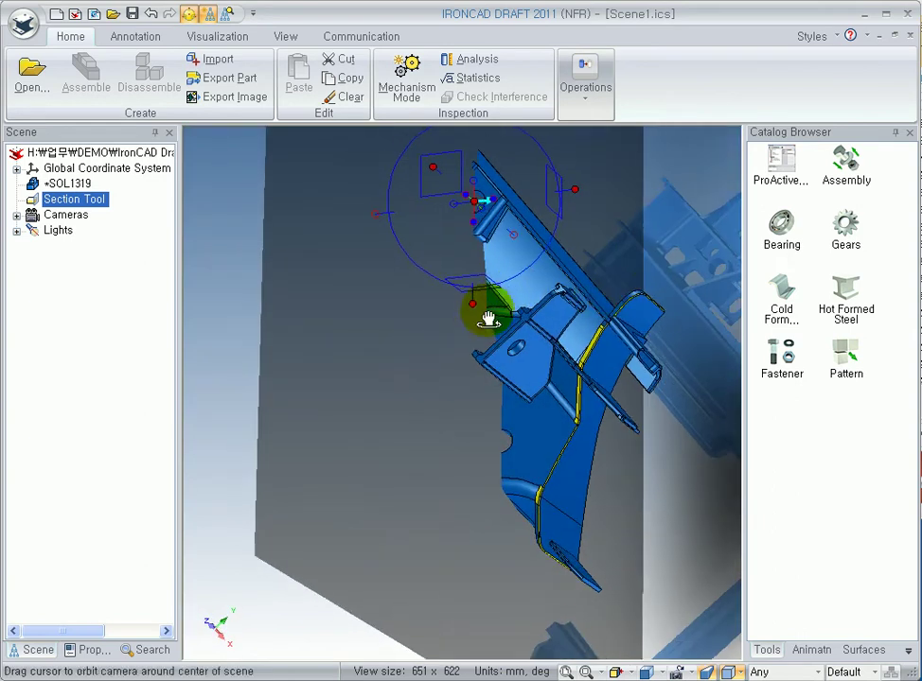
{"action": "middle_click_drag", "start_coordinate": [489, 327], "coordinate": [493, 307]}
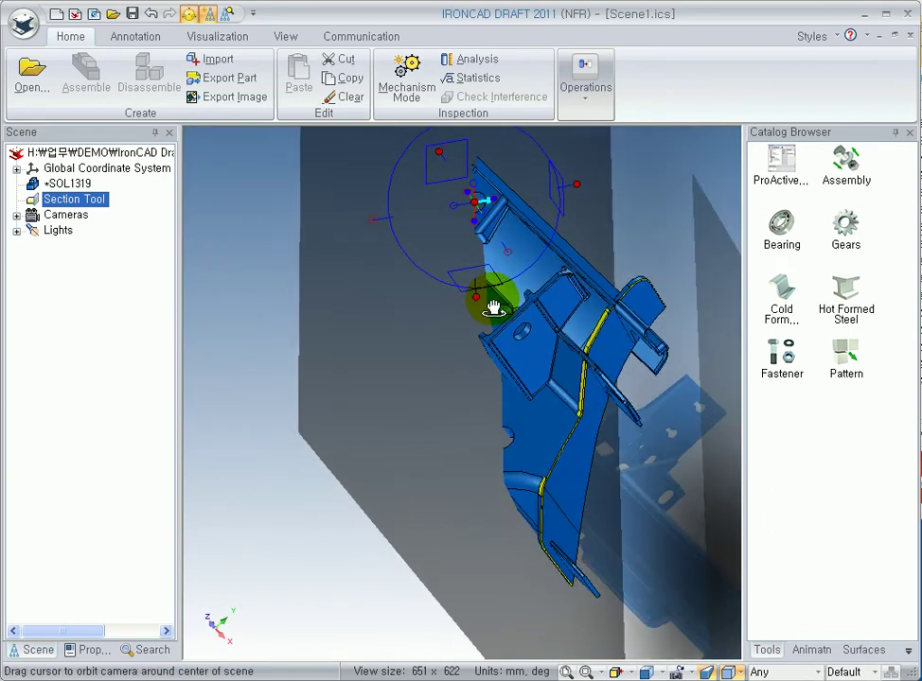
{"action": "right_click", "coordinate": [481, 208]}
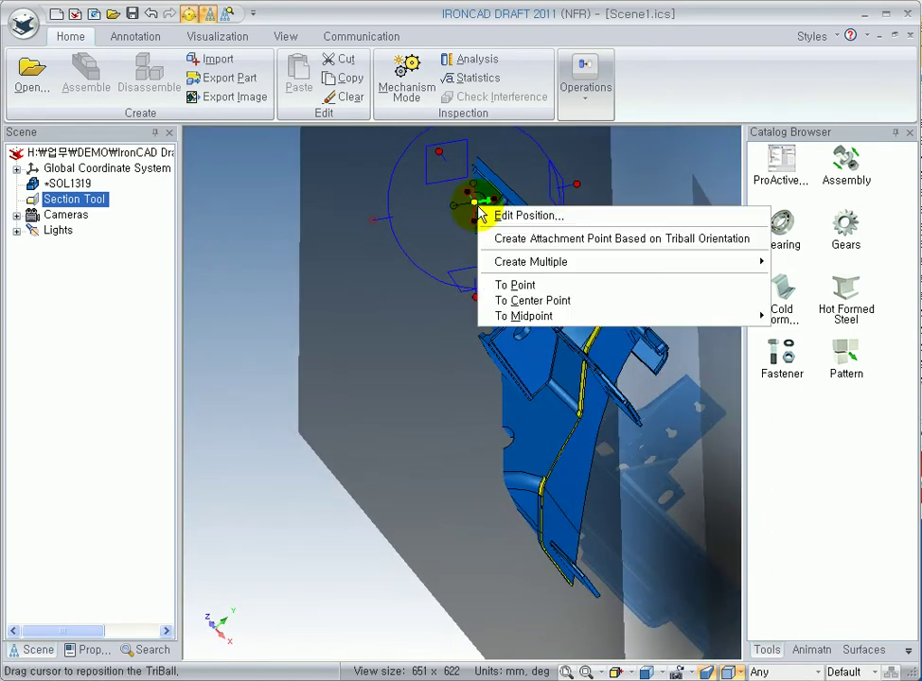
{"action": "left_click", "coordinate": [532, 216]}
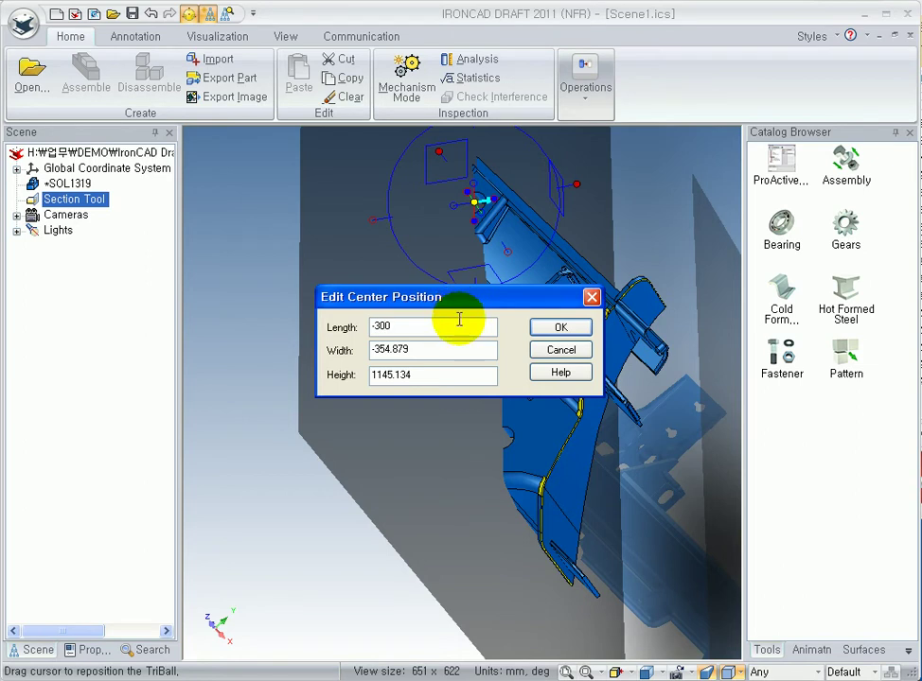
{"action": "type", "text": "-300"}
{"action": "left_click", "coordinate": [549, 326]}
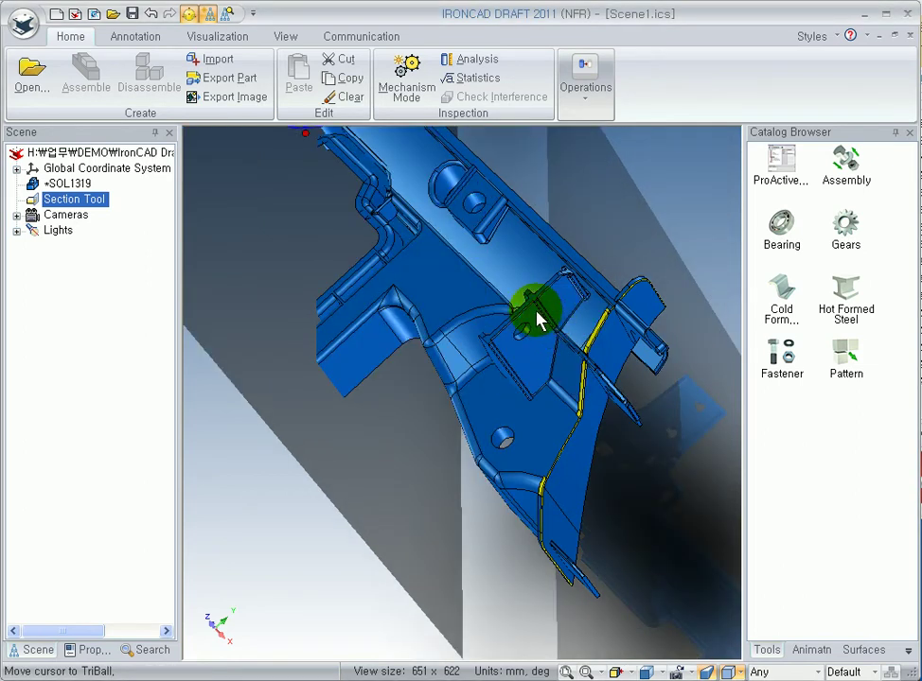
- Orient the section plane's TriBall direction perpendicular to the long side face at the end of the beam
{"action": "scroll", "coordinate": [515, 304], "scroll_direction": "down", "scroll_amount": 3}
{"action": "middle_click_drag", "start_coordinate": [464, 273], "coordinate": [493, 395], "text": "shift"}
{"action": "middle_click_drag", "start_coordinate": [442, 428], "coordinate": [469, 435]}
{"action": "middle_click_drag", "start_coordinate": [551, 460], "coordinate": [486, 456]}
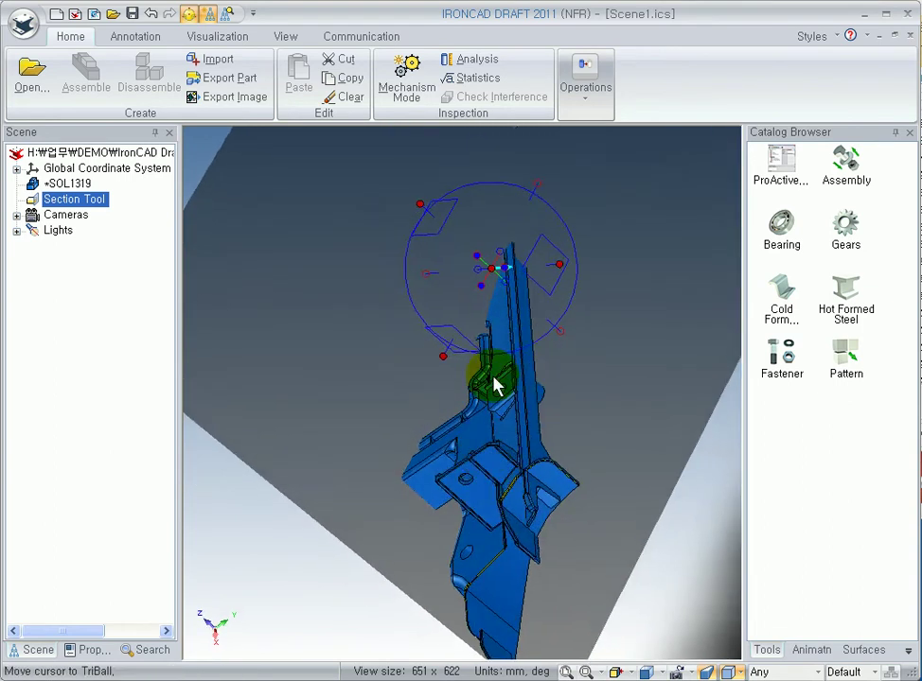
{"action": "scroll", "coordinate": [566, 224], "scroll_direction": "up", "scroll_amount": 3}
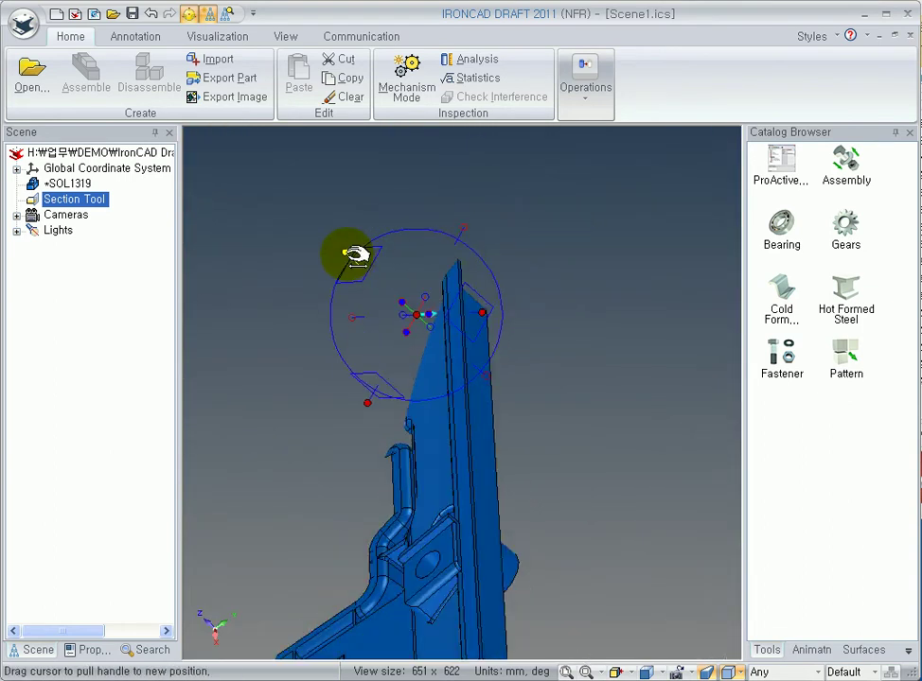
{"action": "right_click", "coordinate": [427, 298]}
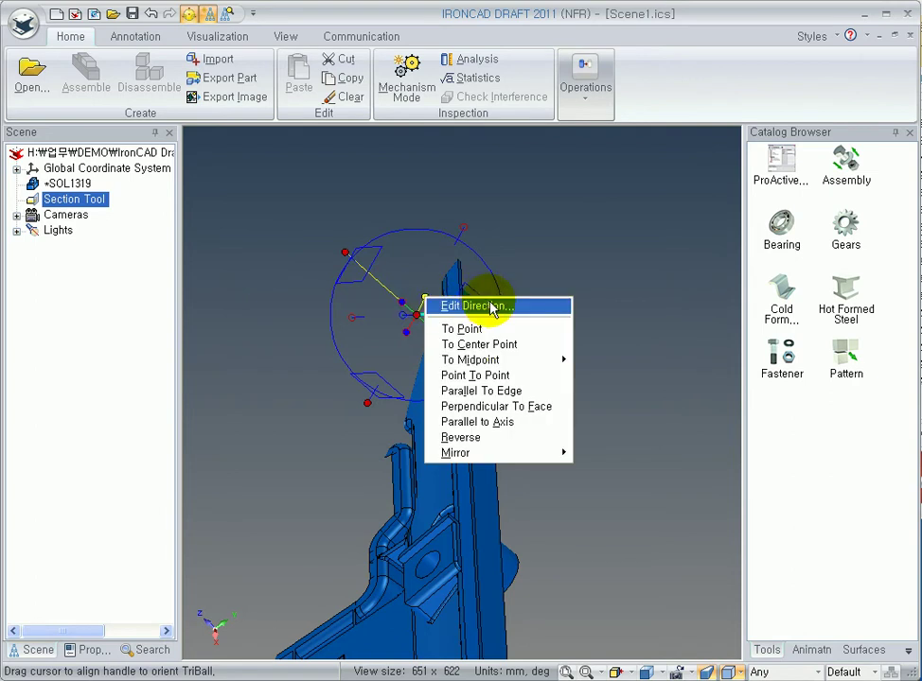
{"action": "left_click", "coordinate": [498, 408]}
{"action": "middle_click_drag", "start_coordinate": [548, 389], "coordinate": [565, 353]}
{"action": "left_click", "coordinate": [523, 411]}
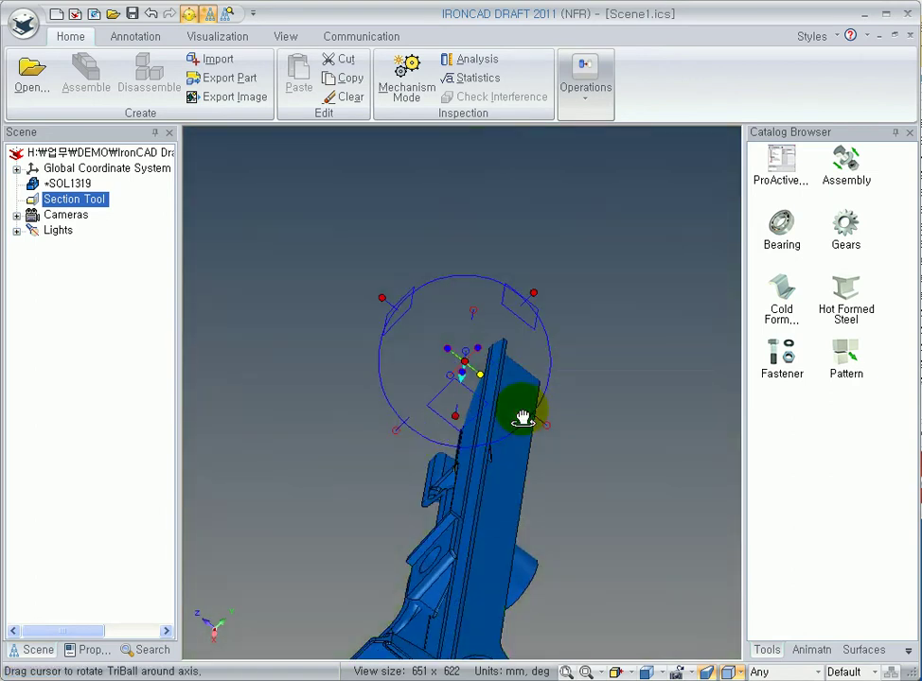
- Create a 2D section profile of the part from the section tool and hide the section plane
{"action": "middle_click_drag", "start_coordinate": [422, 436], "coordinate": [390, 261]}
{"action": "right_click", "coordinate": [385, 254]}
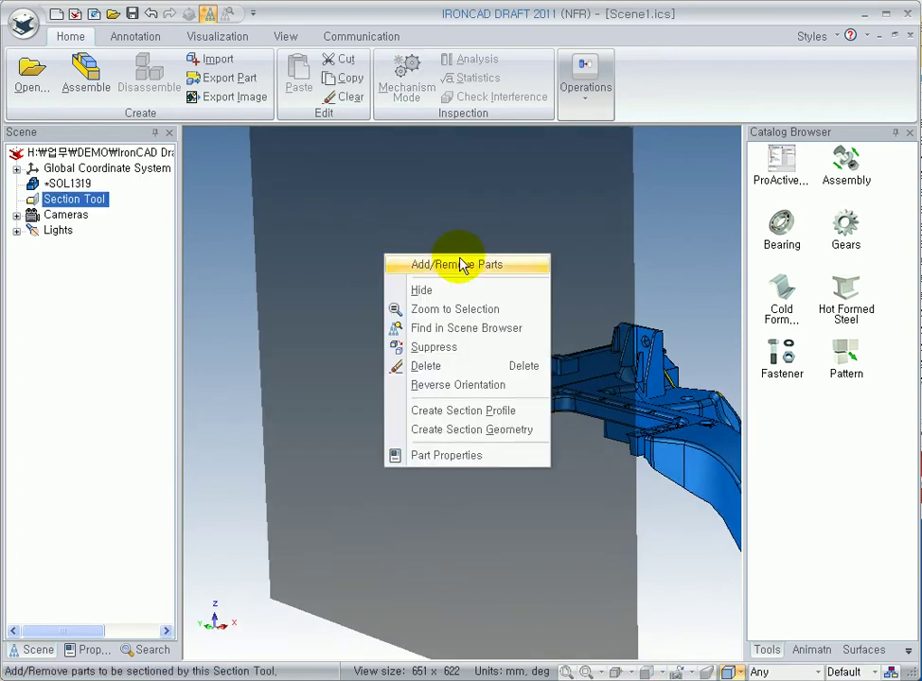
{"action": "left_click", "coordinate": [463, 410]}
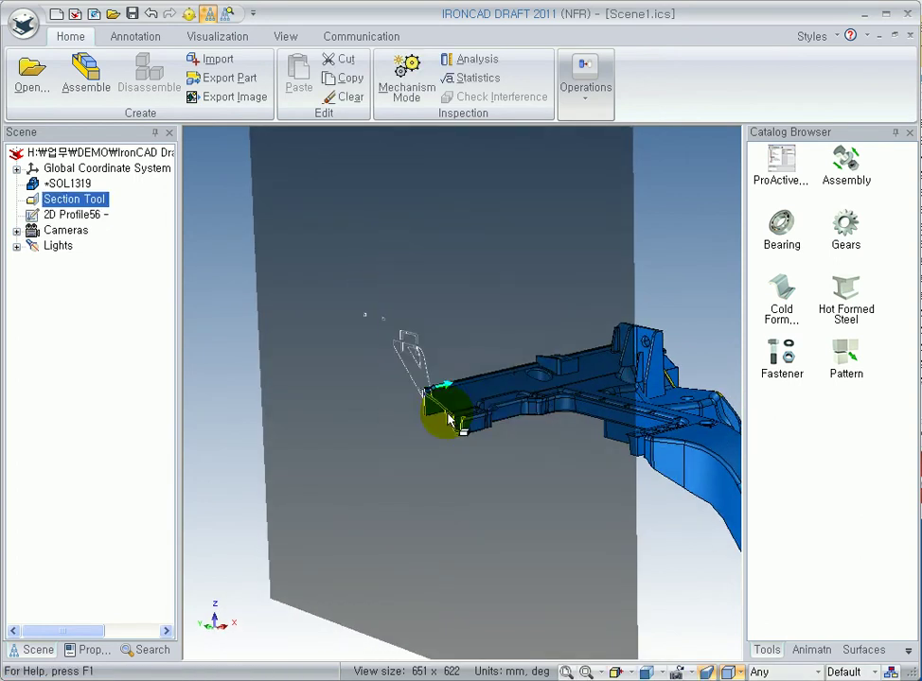
{"action": "right_click", "coordinate": [437, 193]}
{"action": "left_click", "coordinate": [473, 225]}
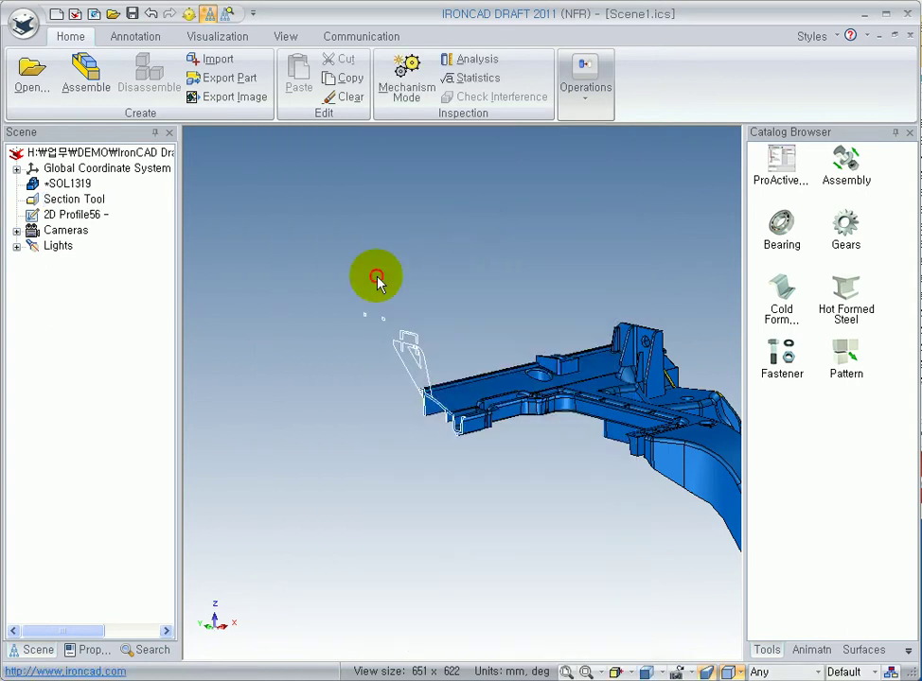
- Suppress the section tool while keeping the 2D section profile on the part
{"action": "scroll", "coordinate": [471, 407], "scroll_direction": "up", "scroll_amount": 5}
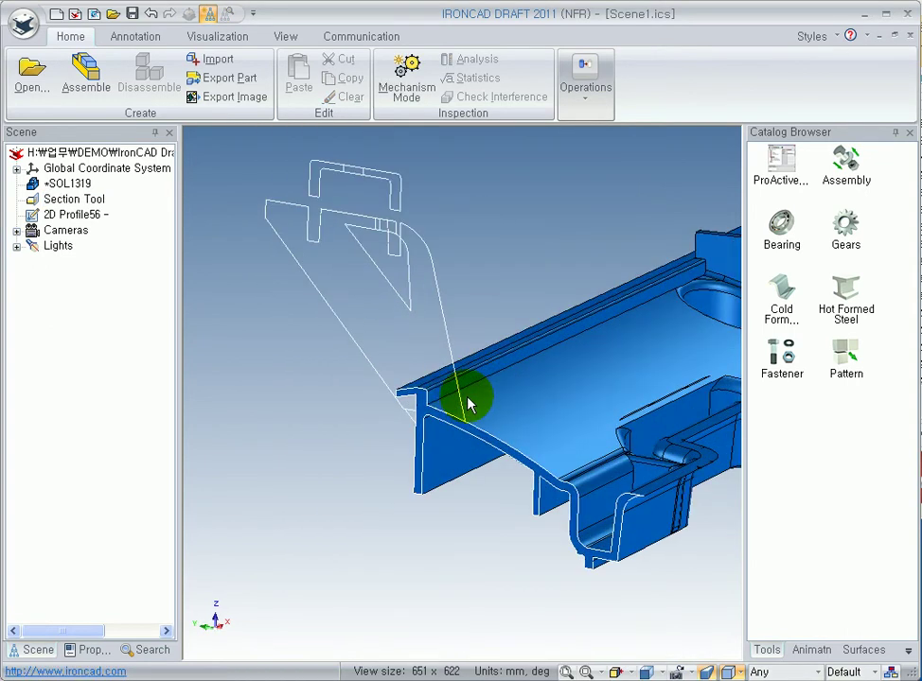
{"action": "left_click", "coordinate": [451, 338]}
{"action": "middle_click_drag", "start_coordinate": [570, 406], "coordinate": [463, 270]}
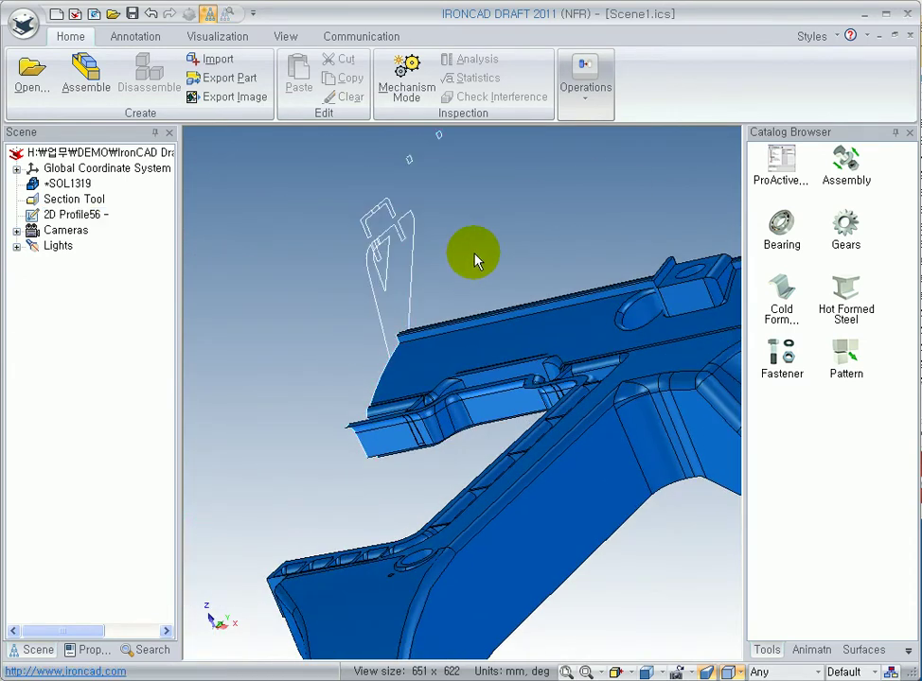
{"action": "right_click", "coordinate": [49, 195]}
{"action": "left_click", "coordinate": [126, 287]}
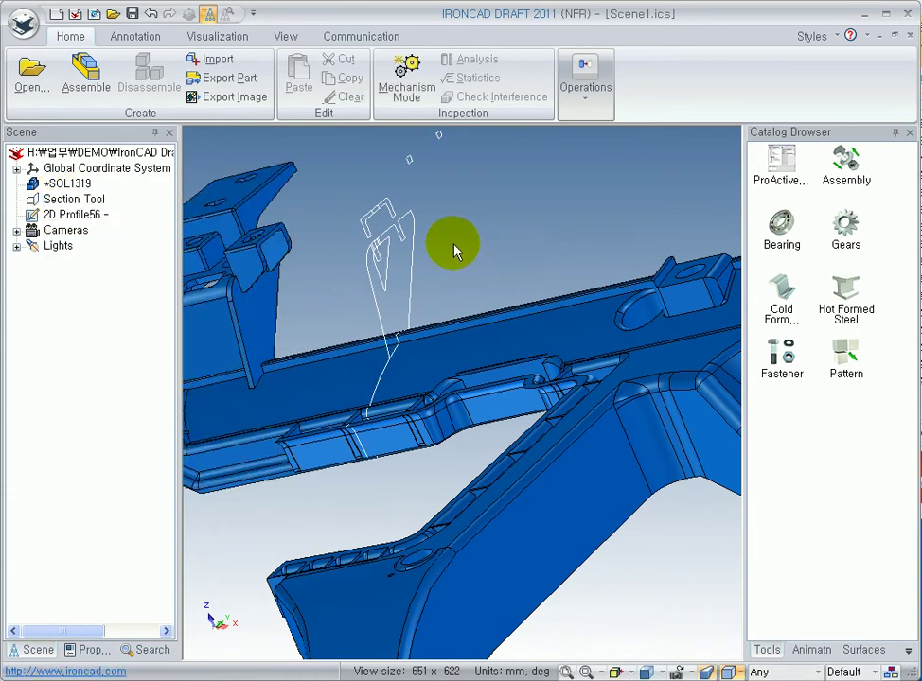
{"action": "middle_click_drag", "start_coordinate": [452, 263], "coordinate": [483, 281]}
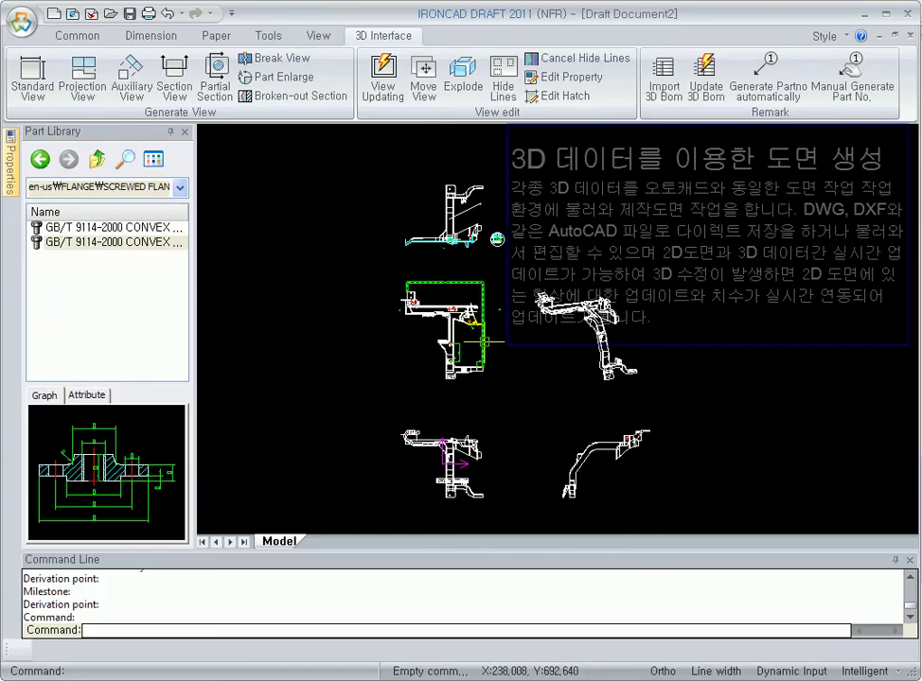
- In the 2D drawing, open the dimension style of the 428.26 overall dimension and set the extension beyond the extension line to 9
{"action": "scroll", "coordinate": [440, 289], "scroll_direction": "up", "scroll_amount": 5}
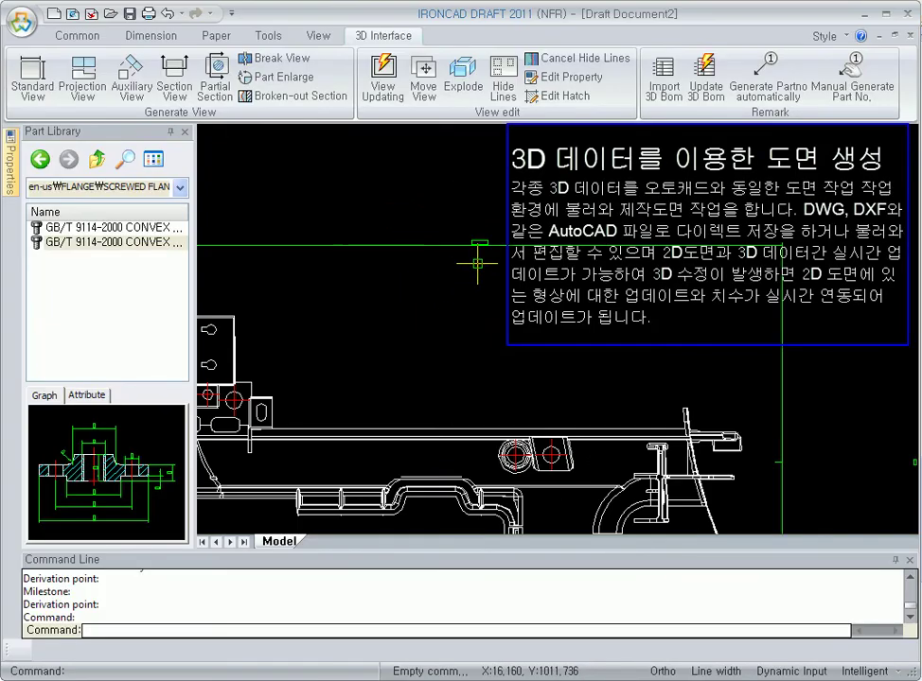
{"action": "middle_click_drag", "start_coordinate": [461, 275], "coordinate": [469, 309]}
{"action": "double_click", "coordinate": [471, 314]}
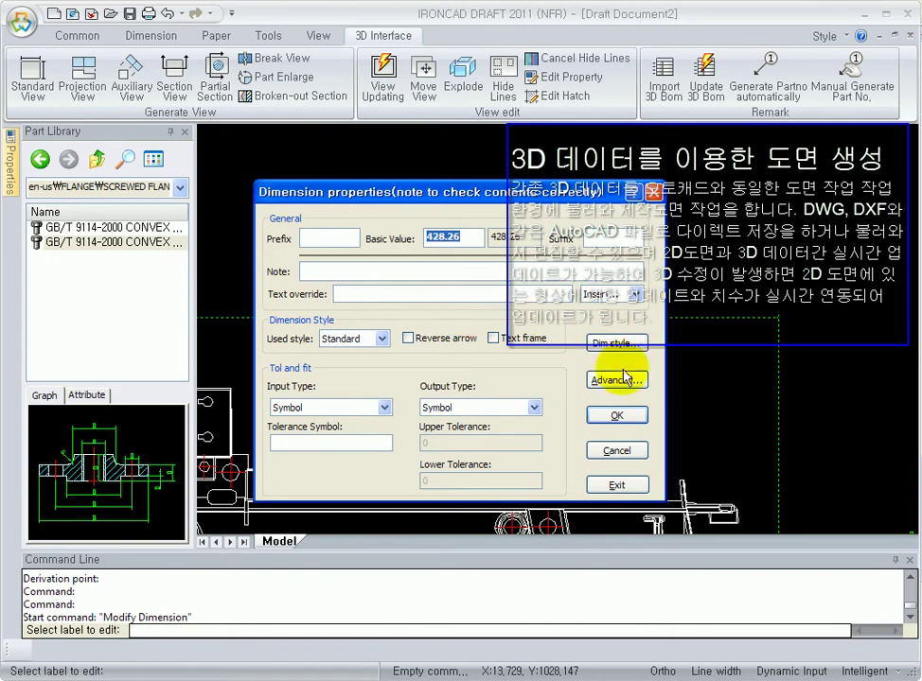
{"action": "left_click", "coordinate": [620, 346]}
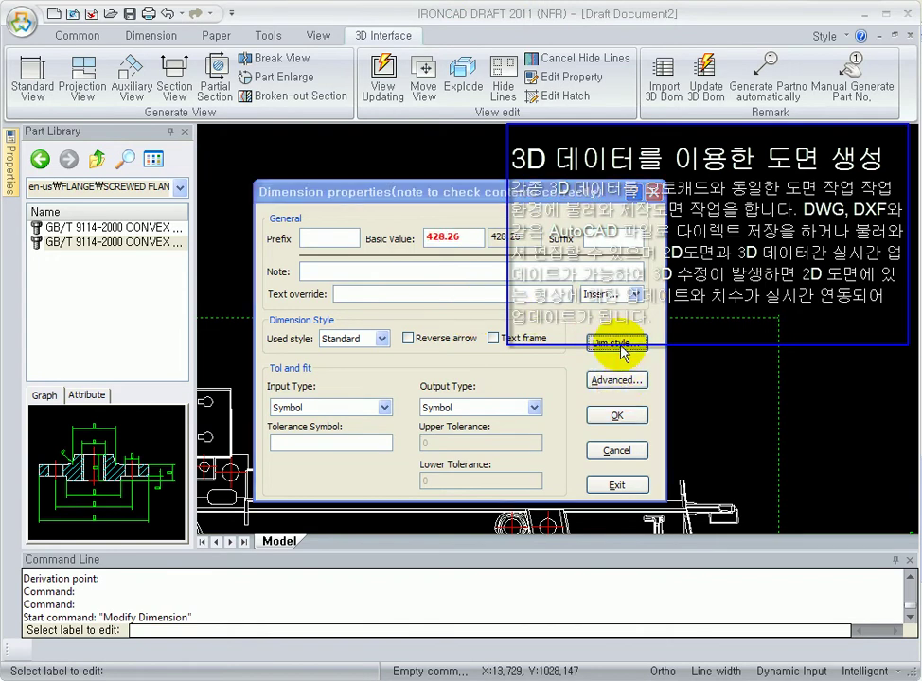
{"action": "left_click", "coordinate": [436, 217]}
{"action": "left_click", "coordinate": [468, 216]}
{"action": "left_click", "coordinate": [518, 217]}
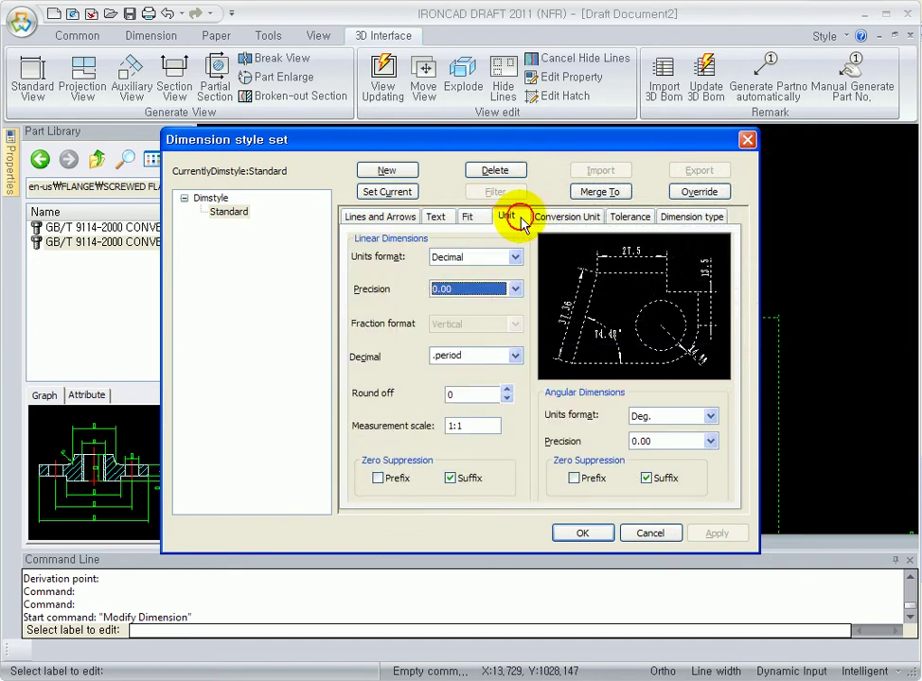
{"action": "left_click", "coordinate": [413, 217]}
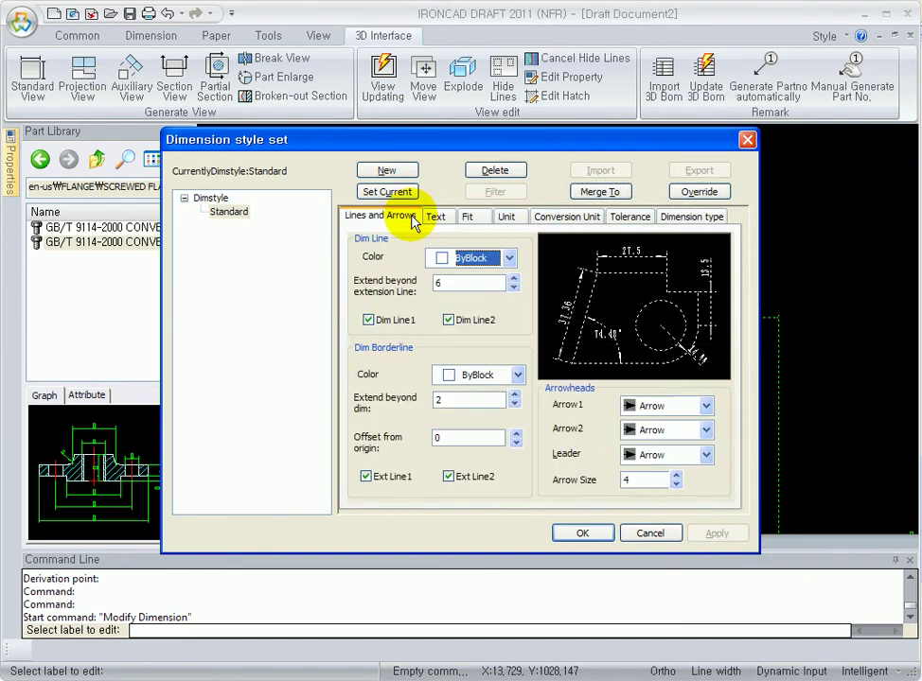
{"action": "left_click", "coordinate": [515, 278]}
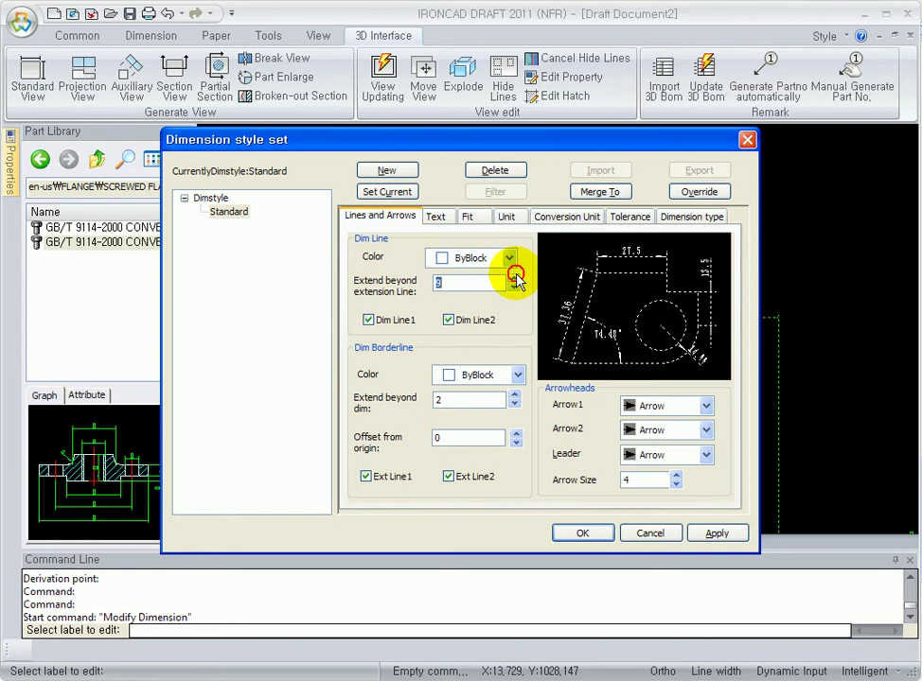
- Set the text height of the Standard dimension style to 4 and accept the style changes
{"action": "left_click", "coordinate": [436, 216]}
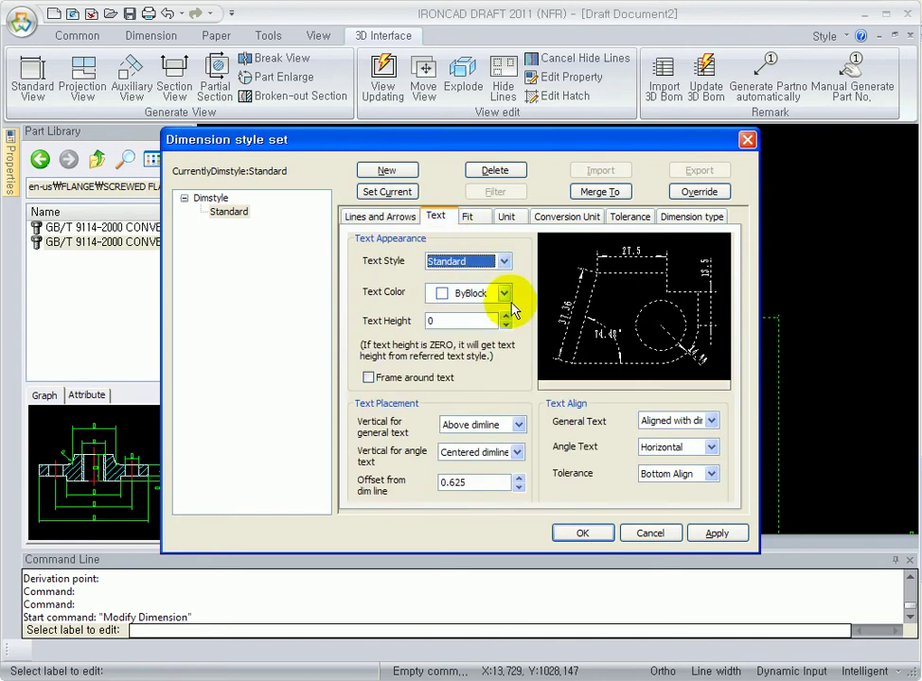
{"action": "left_click", "coordinate": [504, 318]}
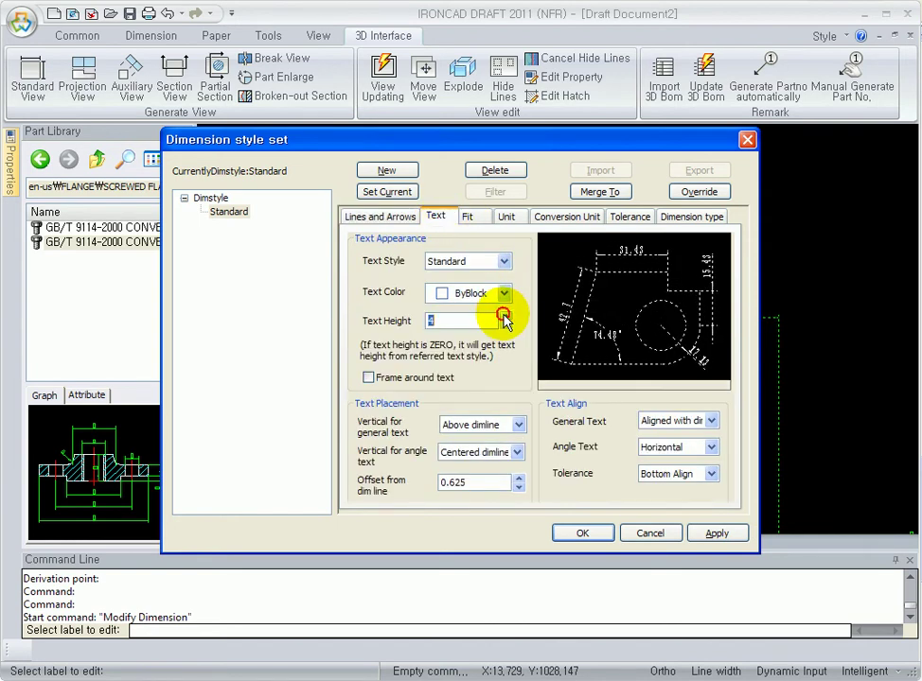
{"action": "left_click", "coordinate": [572, 532]}
- Assign the axes tolerance h7 to the 428.26 dimension and accept its dimension properties
{"action": "left_click", "coordinate": [615, 382]}
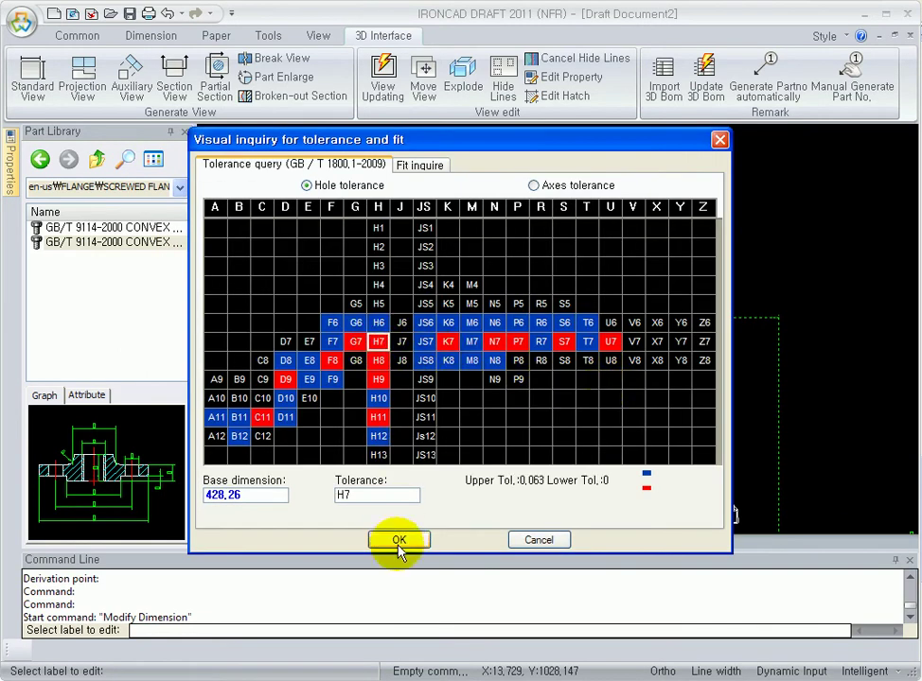
{"action": "left_click", "coordinate": [554, 188]}
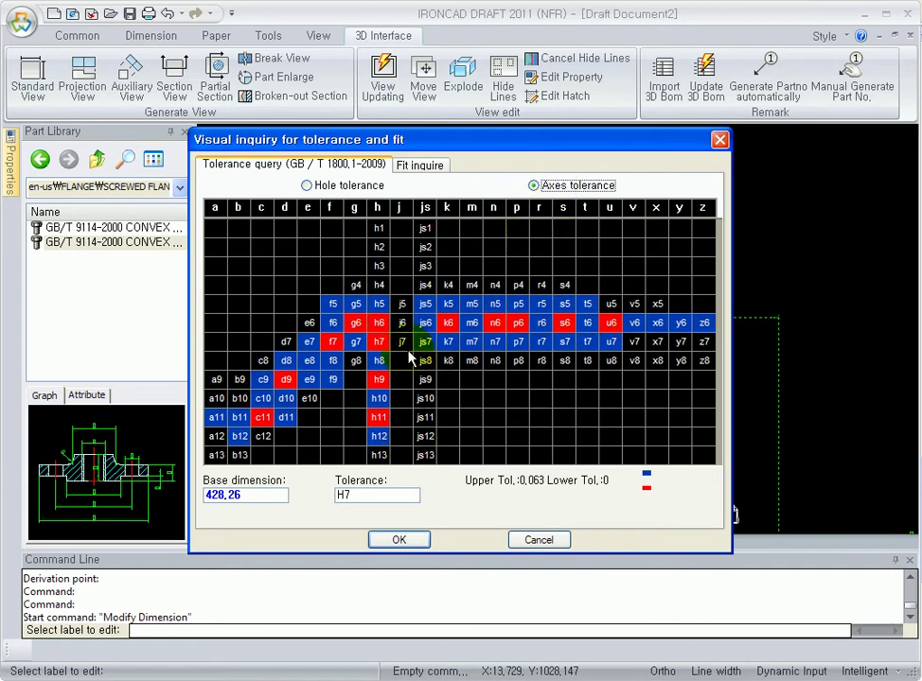
{"action": "left_click", "coordinate": [397, 540]}
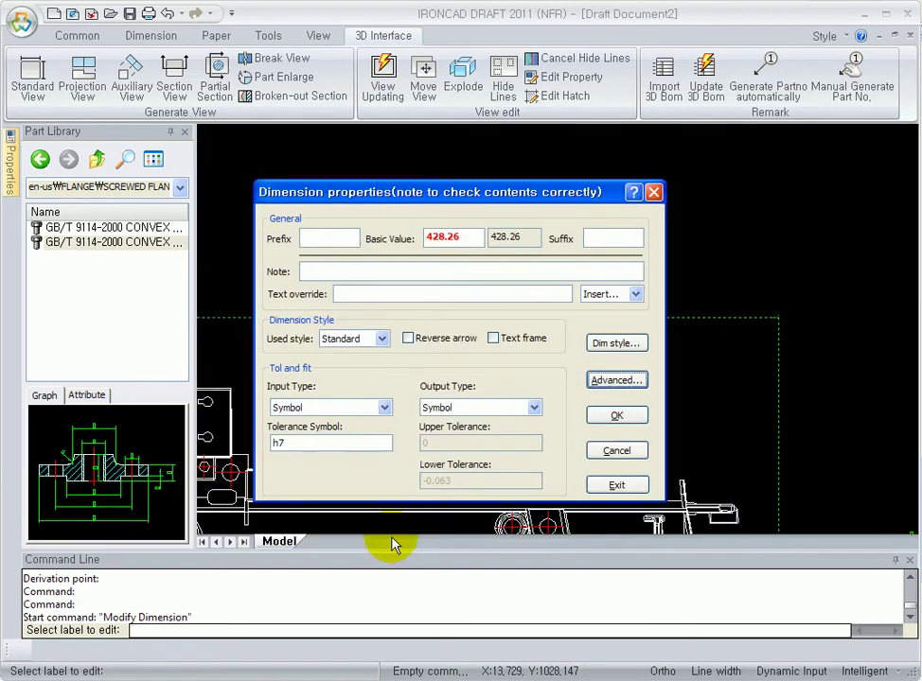
{"action": "left_click", "coordinate": [596, 418]}
{"action": "scroll", "coordinate": [479, 322], "scroll_direction": "up", "scroll_amount": 4}
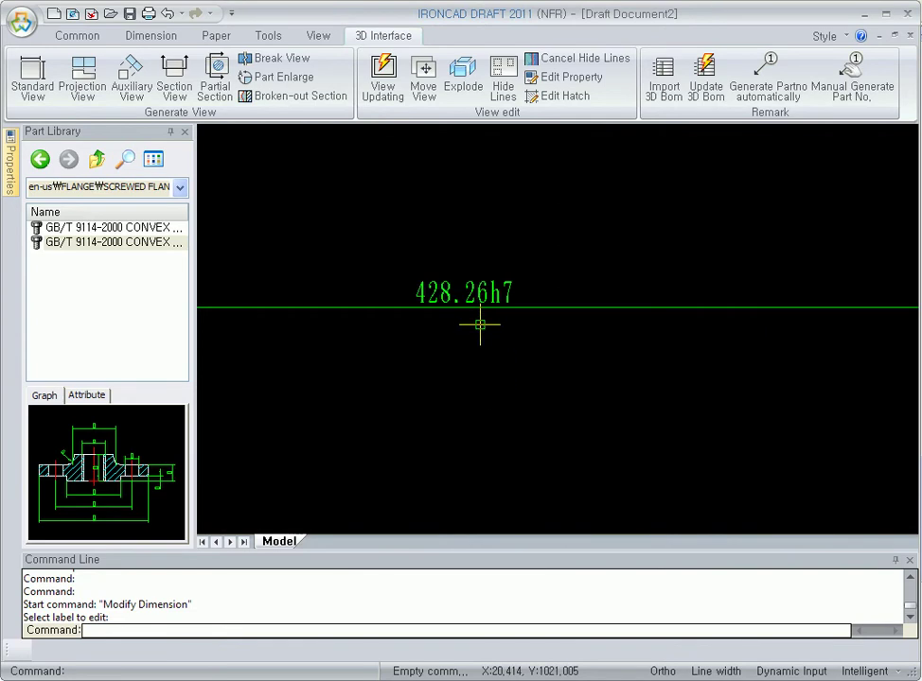
{"action": "scroll", "coordinate": [508, 369], "scroll_direction": "down", "scroll_amount": 3}
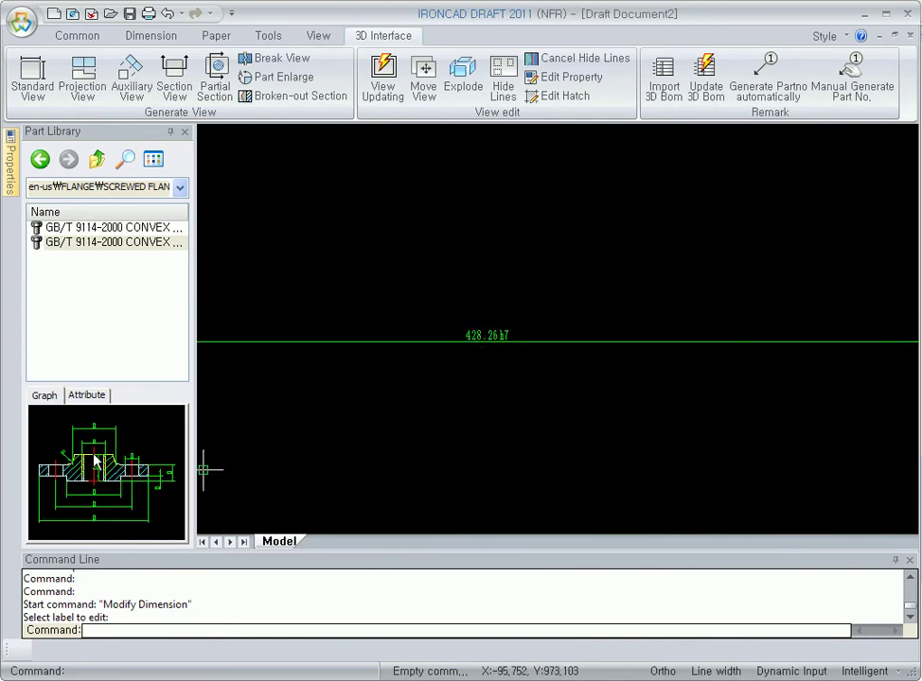
- Browse the part library from the flange folders to the BALL THRUST BEARING category under BEARING
{"action": "left_click", "coordinate": [43, 167]}
{"action": "left_click", "coordinate": [43, 163]}
{"action": "left_click", "coordinate": [57, 242]}
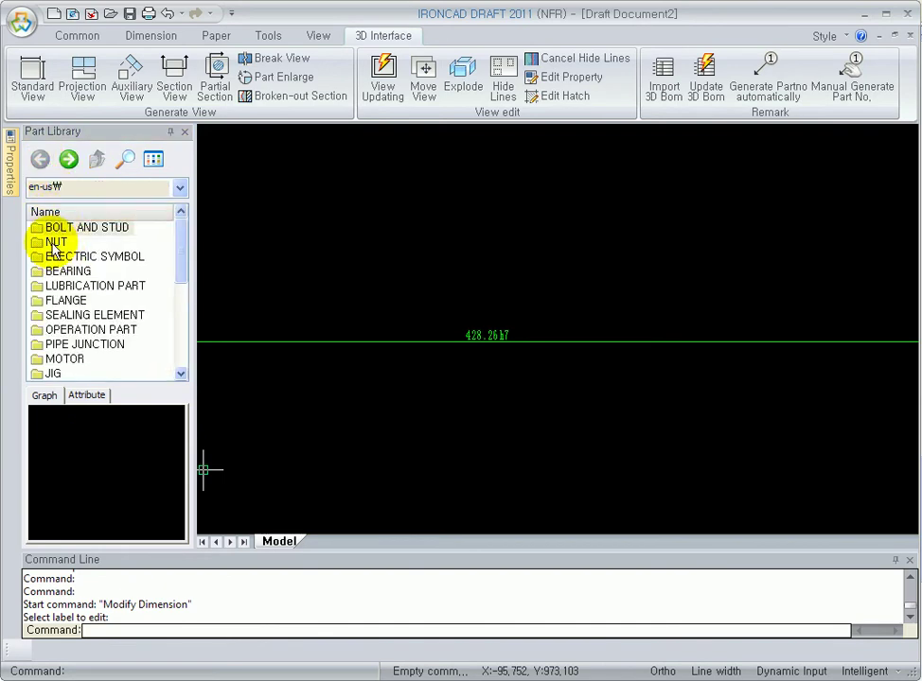
{"action": "left_click", "coordinate": [69, 272]}
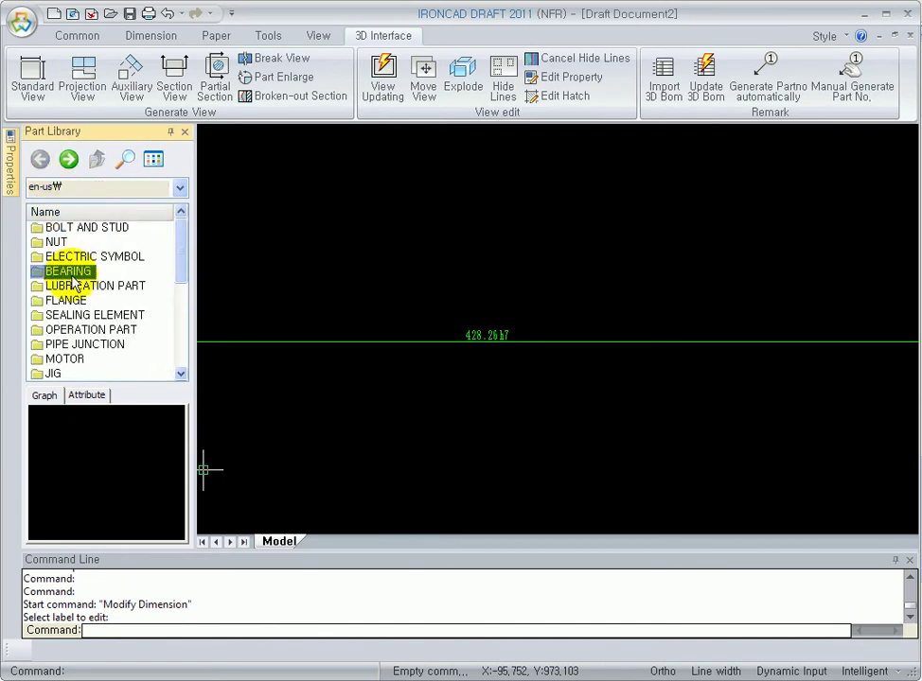
{"action": "double_click", "coordinate": [69, 272]}
{"action": "left_click", "coordinate": [62, 242]}
{"action": "left_click", "coordinate": [69, 257]}
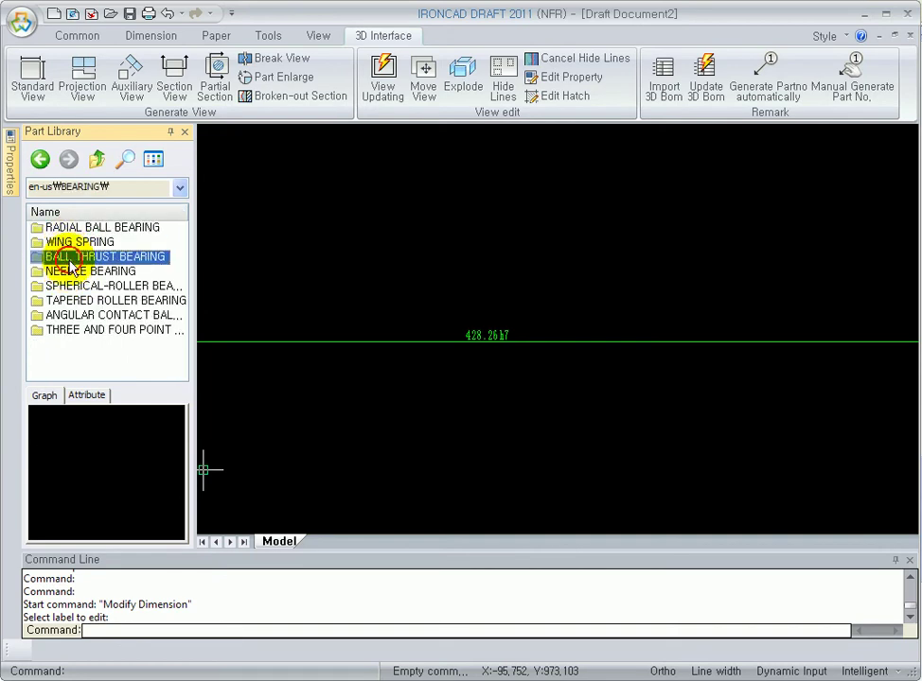
{"action": "double_click", "coordinate": [70, 259]}
- Insert the third GB/T 301-1995 ball thrust bearing in size 52202, with dimensions off, above the 428.26h7 dimension line
{"action": "left_click", "coordinate": [70, 257]}
{"action": "double_click", "coordinate": [70, 258]}
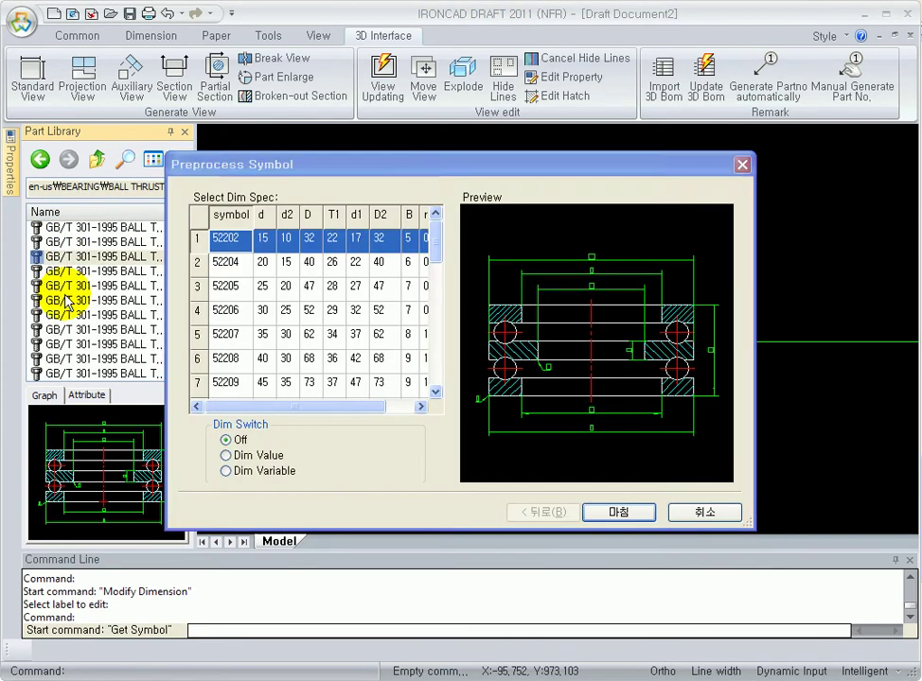
{"action": "left_click", "coordinate": [636, 517]}
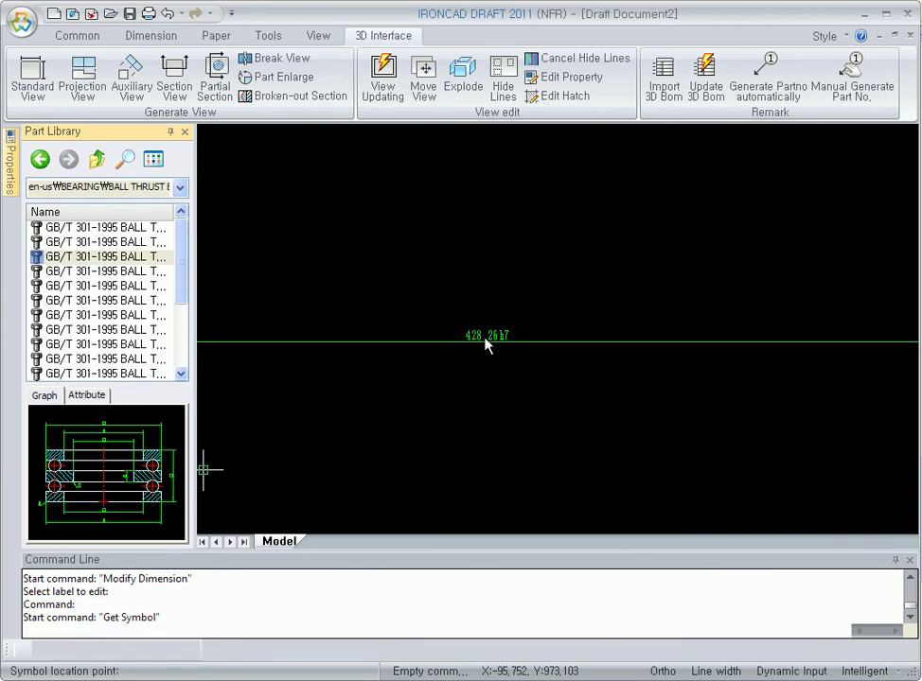
{"action": "left_click", "coordinate": [372, 274]}
{"action": "left_click", "coordinate": [480, 274]}
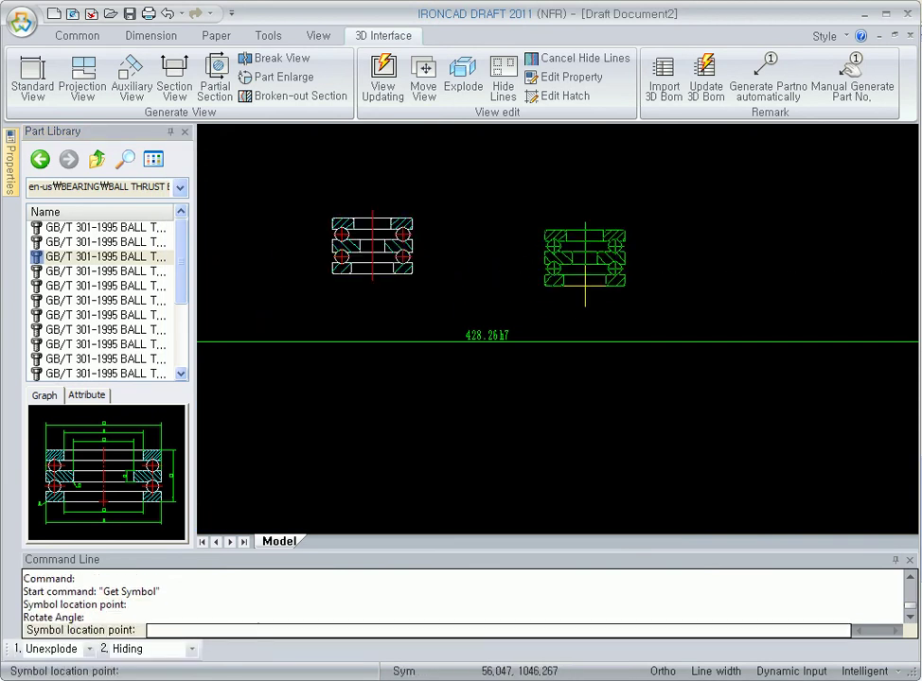
{"action": "key", "text": "Escape"}
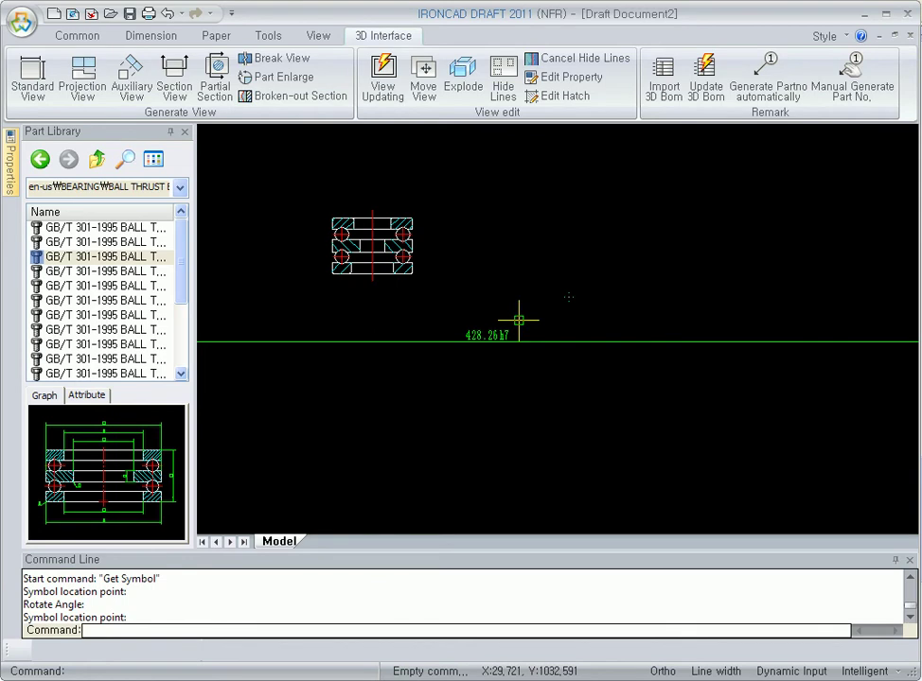
- Open the Style Manager and review the layer list and the available linetypes
{"action": "left_click", "coordinate": [269, 39]}
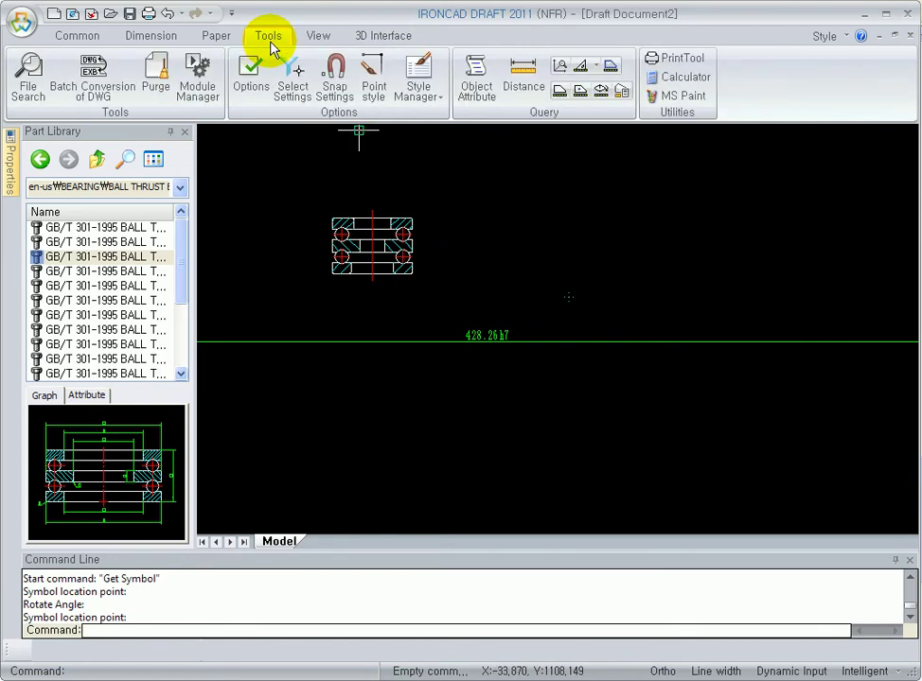
{"action": "left_click", "coordinate": [442, 102]}
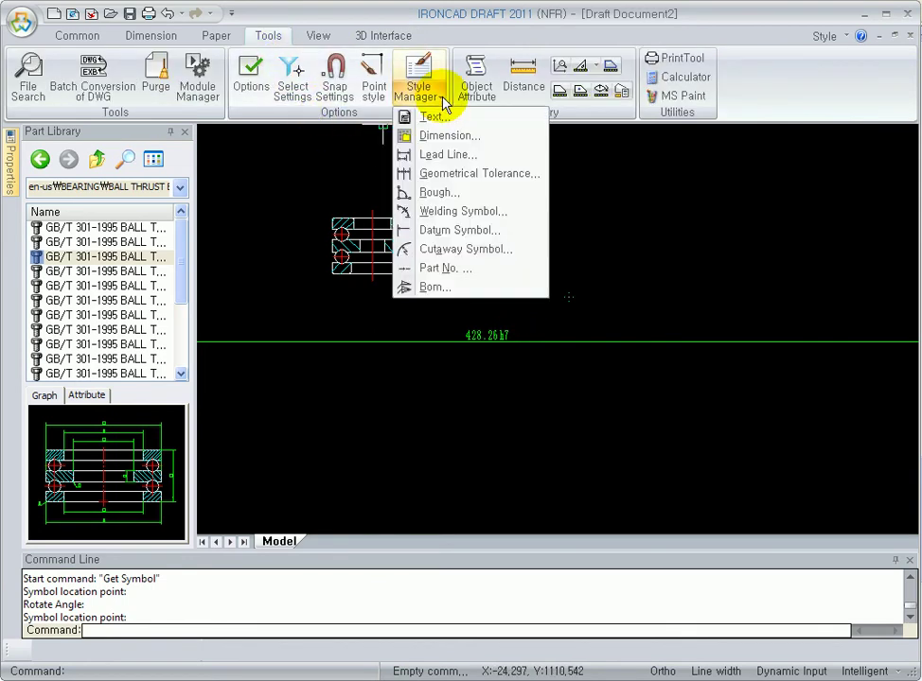
{"action": "left_click", "coordinate": [428, 74]}
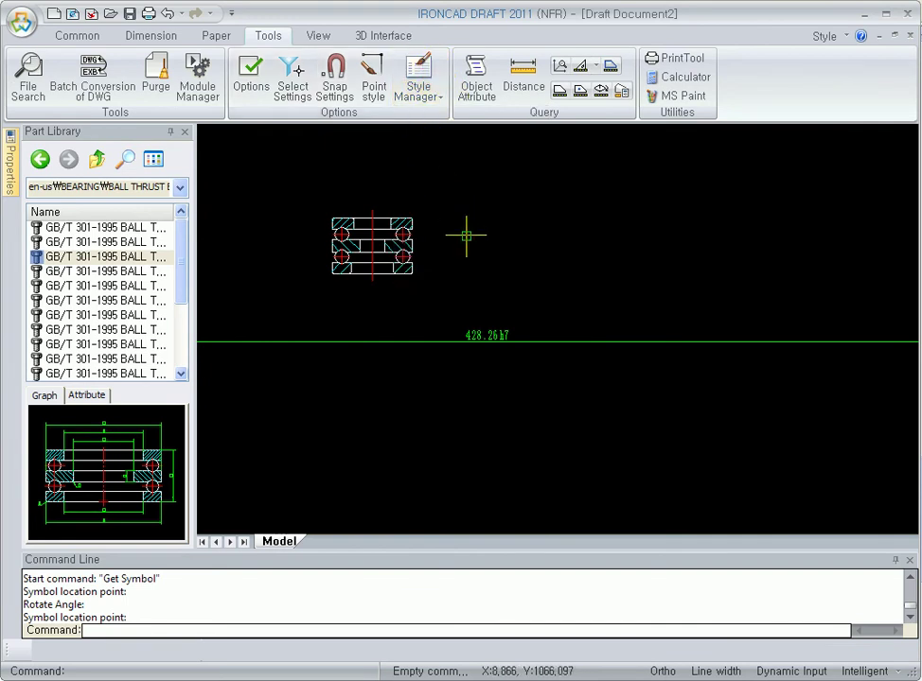
{"action": "left_click", "coordinate": [423, 68]}
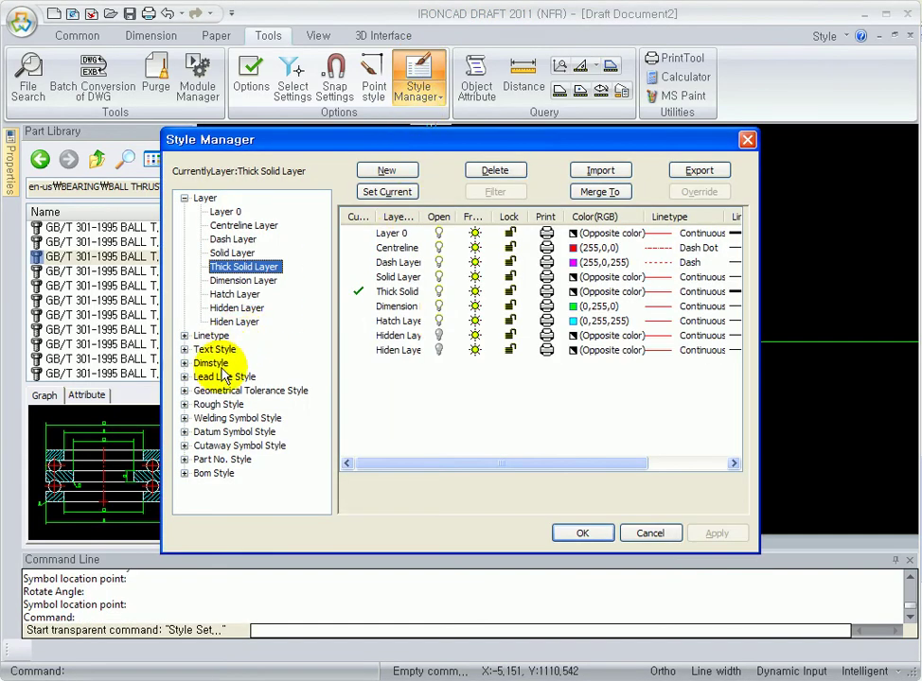
{"action": "left_click", "coordinate": [227, 294]}
{"action": "left_click", "coordinate": [212, 336]}
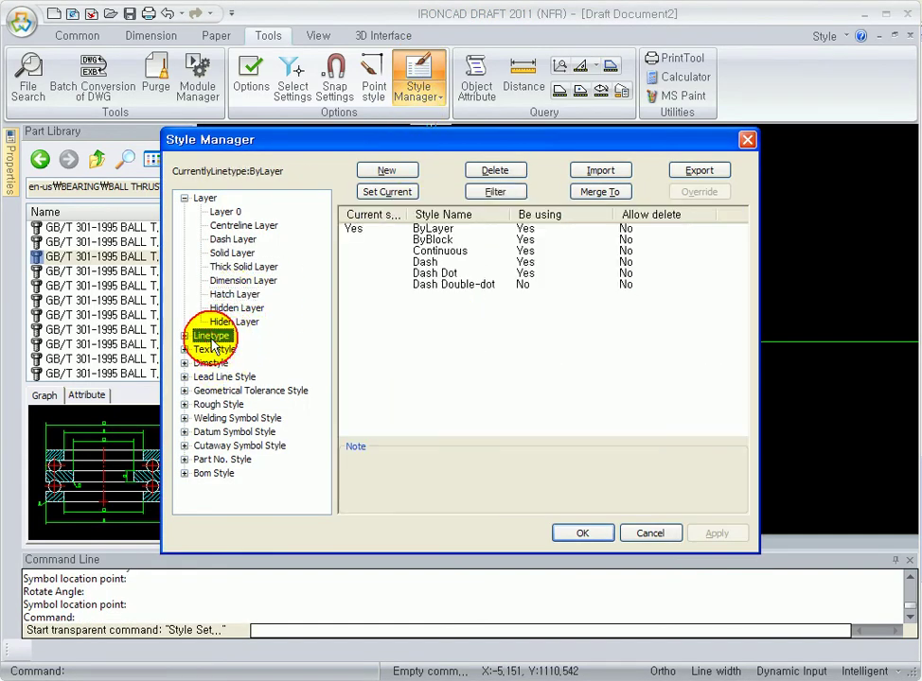
{"action": "left_click", "coordinate": [184, 336]}
{"action": "left_click", "coordinate": [184, 336]}
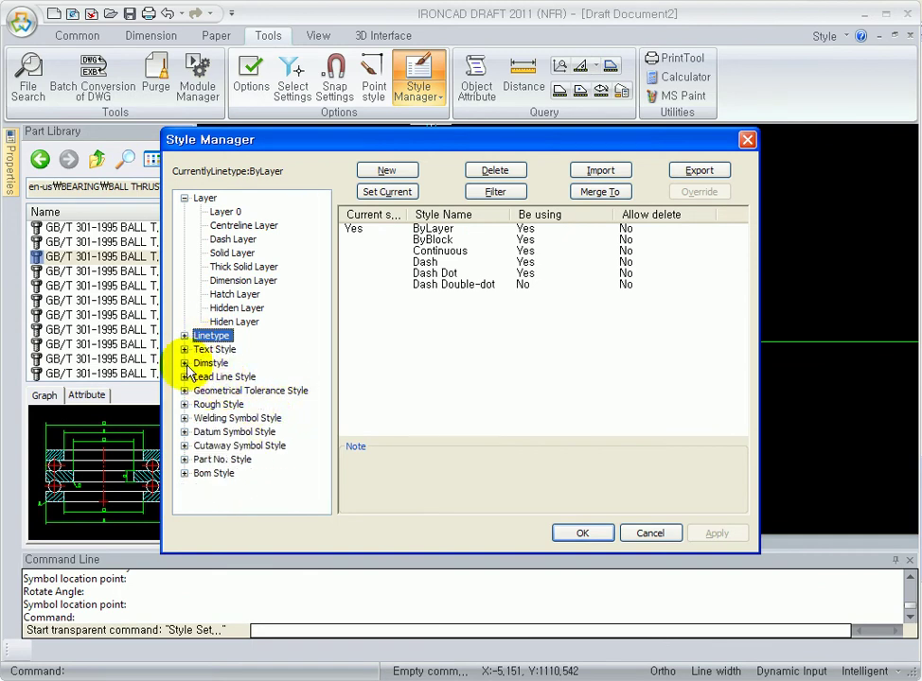
- Examine the Standard dimension style and the Standard text style, and close the Style Manager
{"action": "left_click", "coordinate": [185, 364]}
{"action": "left_click", "coordinate": [228, 377]}
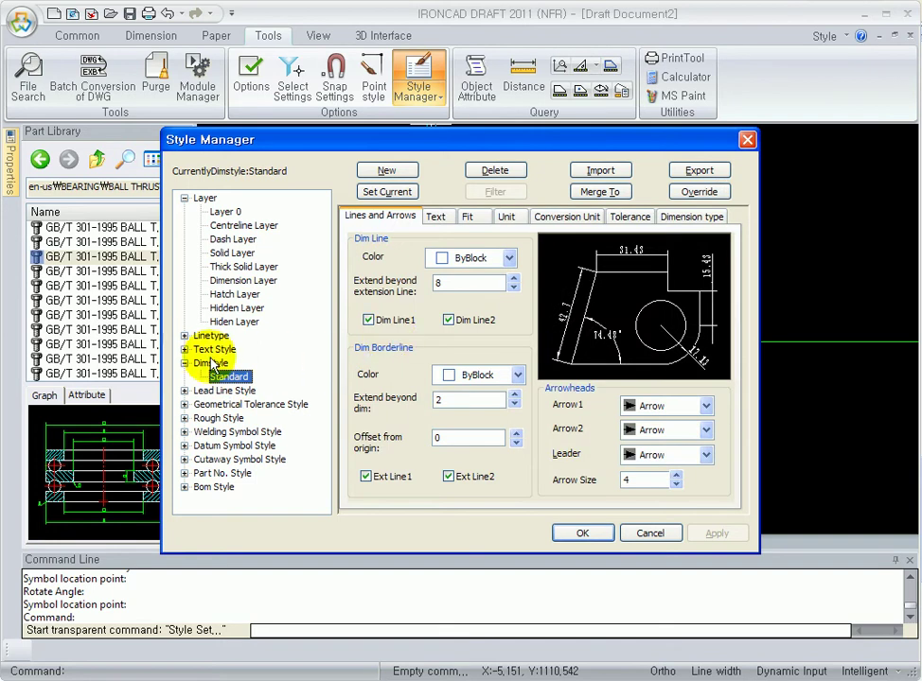
{"action": "left_click", "coordinate": [184, 349]}
{"action": "left_click", "coordinate": [225, 362]}
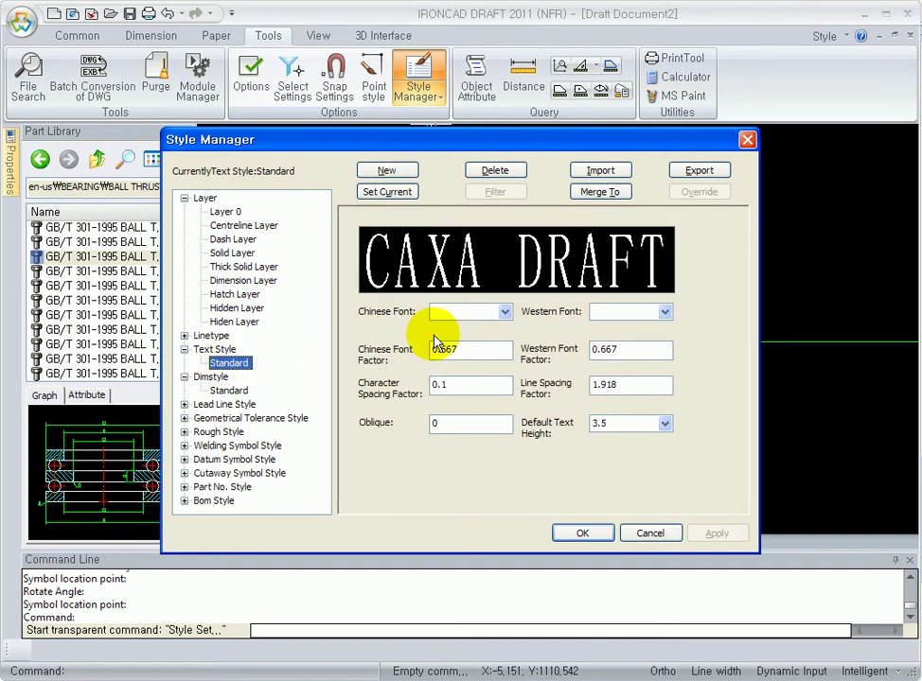
{"action": "left_click", "coordinate": [584, 533]}
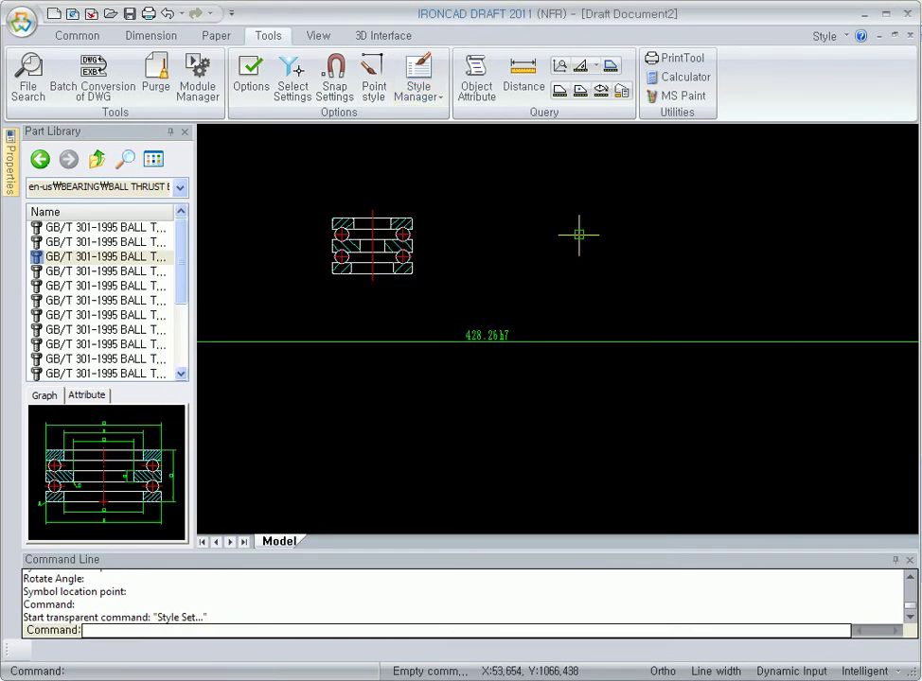
- Review the file formats available for saving the drawing, and leave without saving
{"action": "scroll", "coordinate": [579, 233], "scroll_direction": "down", "scroll_amount": 5}
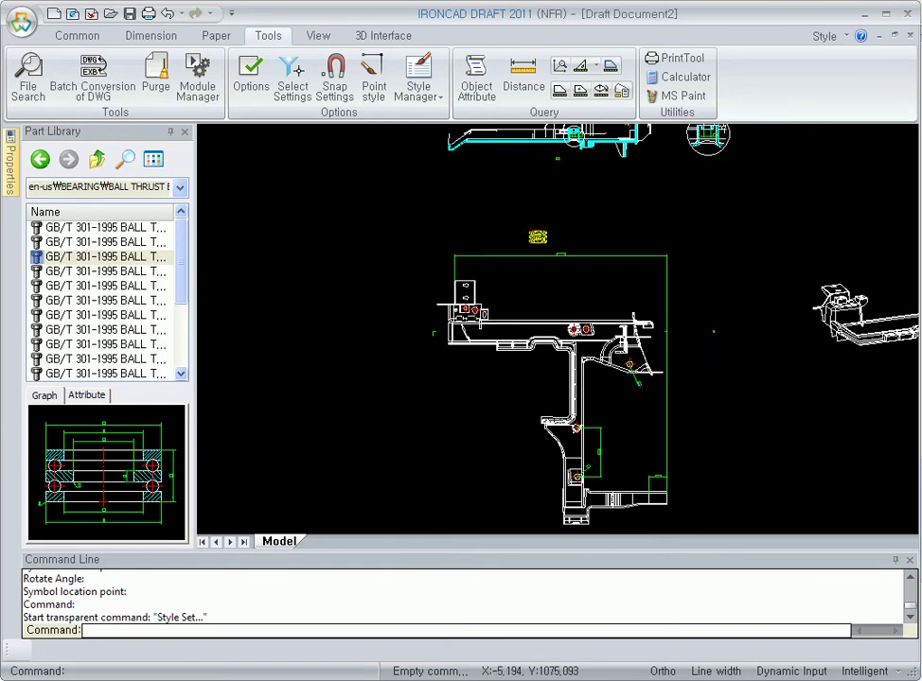
{"action": "left_click", "coordinate": [129, 13]}
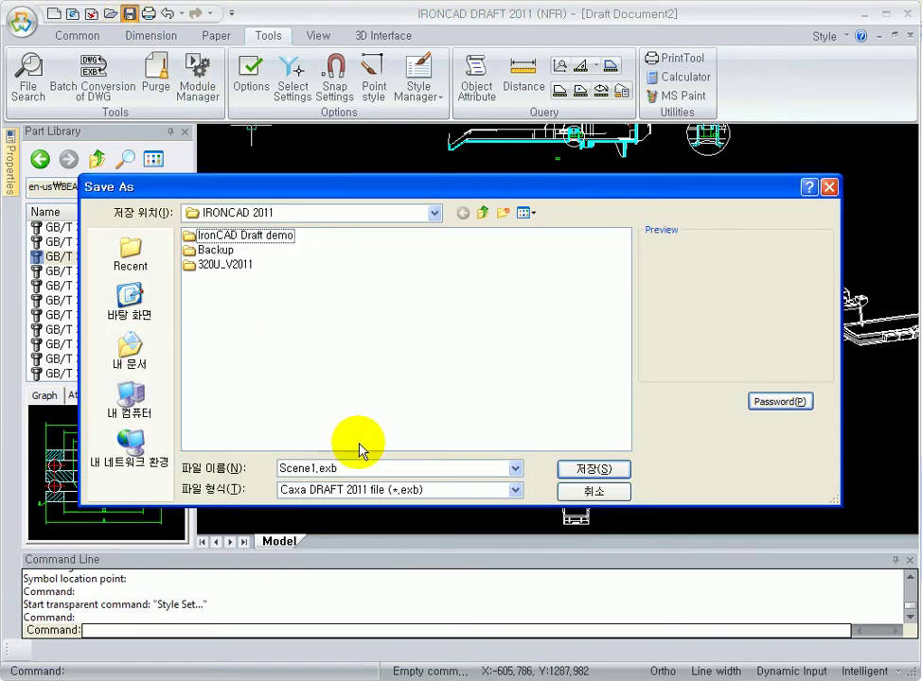
{"action": "left_click", "coordinate": [321, 489]}
{"action": "left_click", "coordinate": [440, 263]}
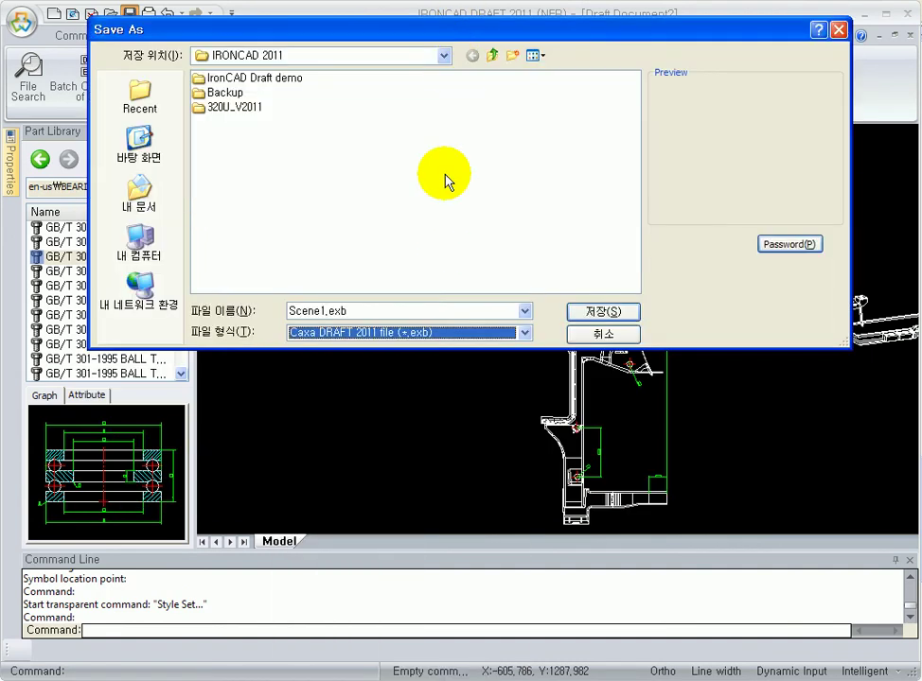
{"action": "left_click", "coordinate": [448, 331]}
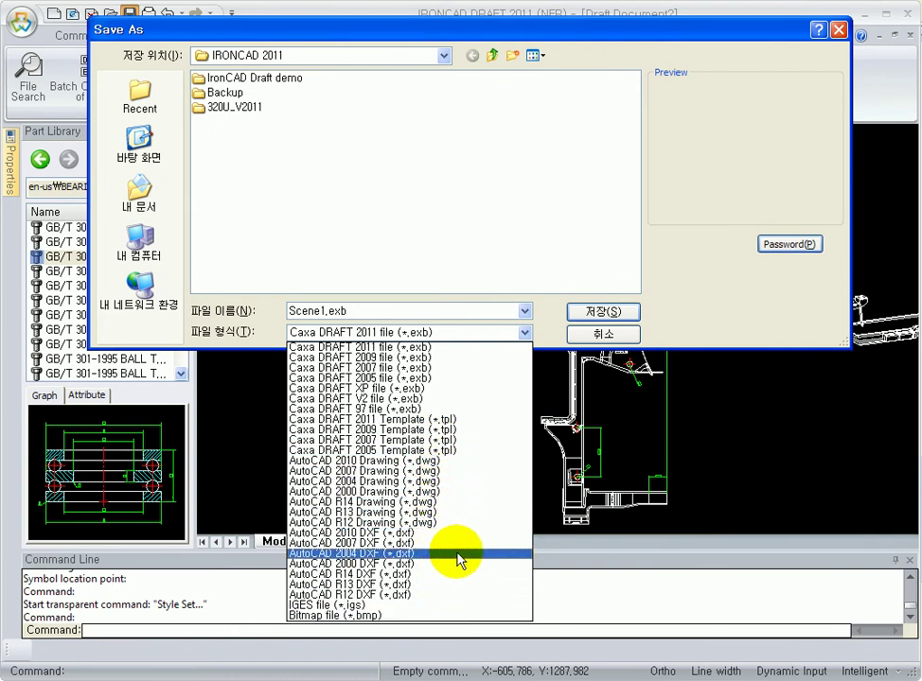
{"action": "left_click", "coordinate": [688, 324]}
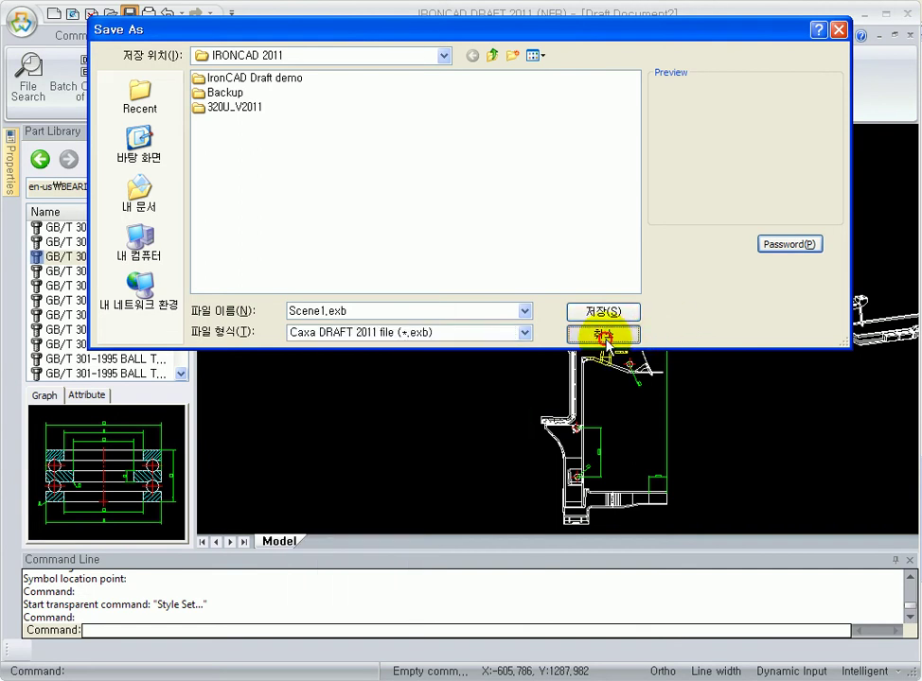
{"action": "left_click", "coordinate": [605, 336]}
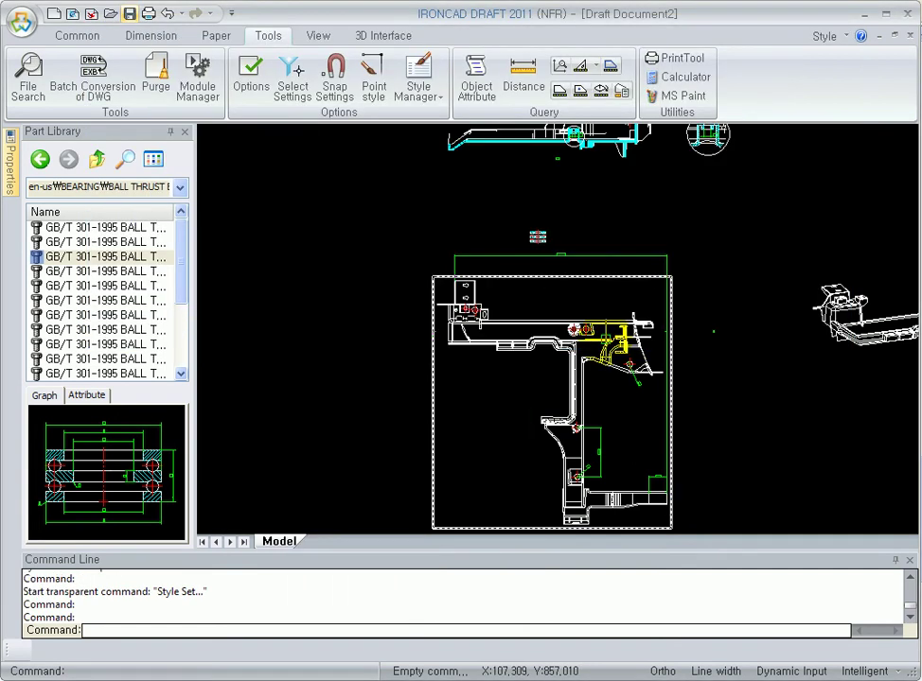
- Review the file types that can be opened, and leave without opening a file
{"action": "left_click", "coordinate": [111, 14]}
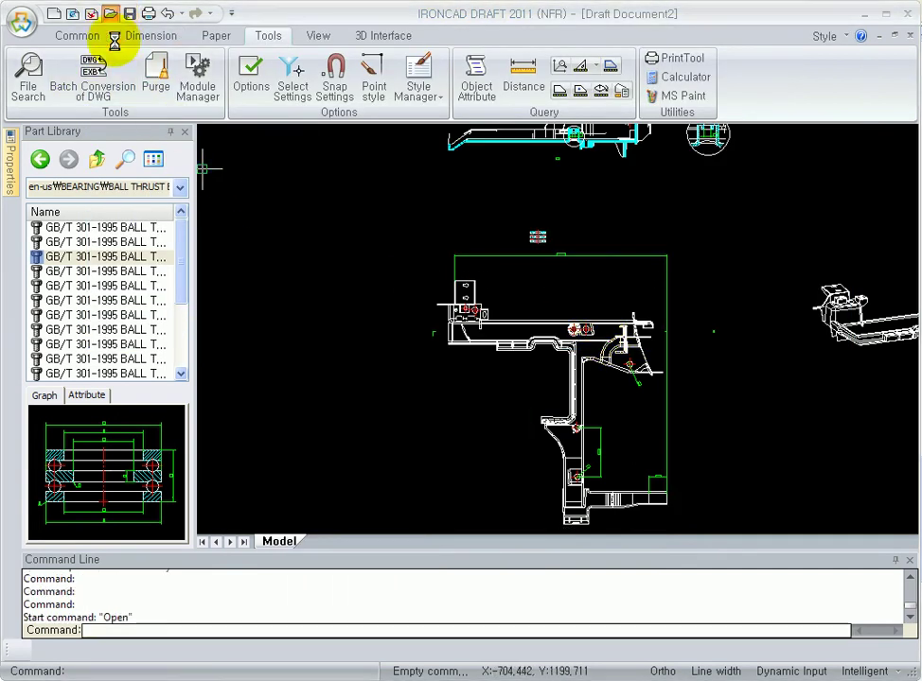
{"action": "left_click", "coordinate": [378, 332]}
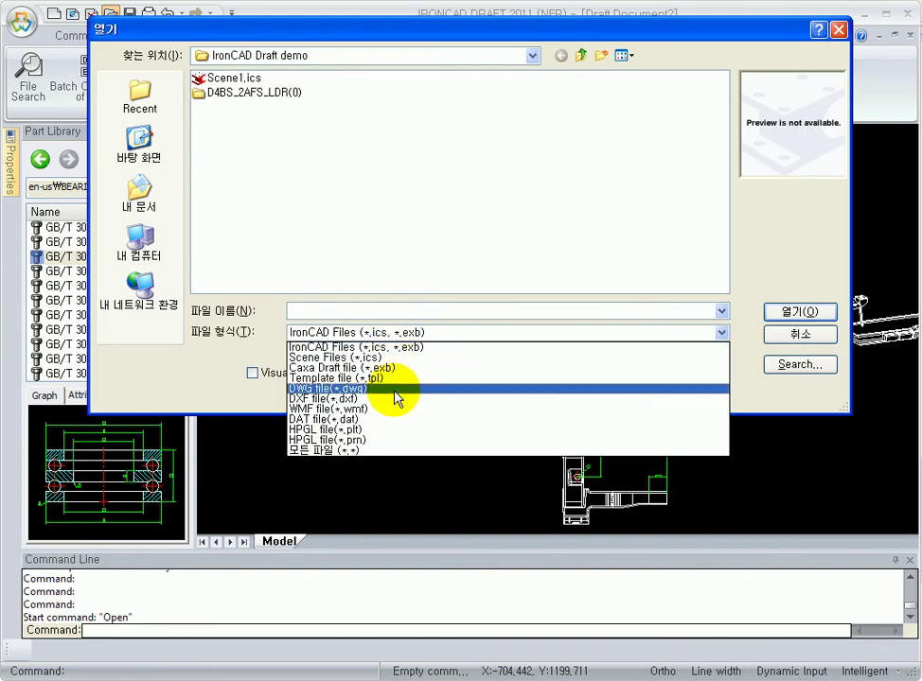
{"action": "left_click", "coordinate": [626, 250]}
{"action": "left_click", "coordinate": [798, 337]}
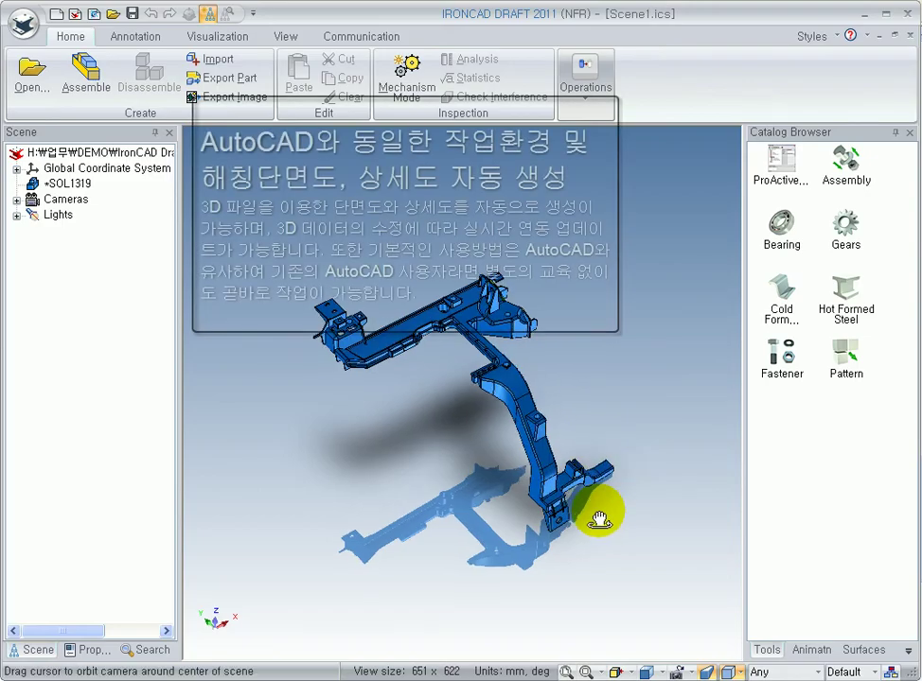
- Set up the standard three views plus an isometric view of Scene1.ics in the new draft document
{"action": "left_click_drag", "start_coordinate": [599, 518], "coordinate": [584, 366]}
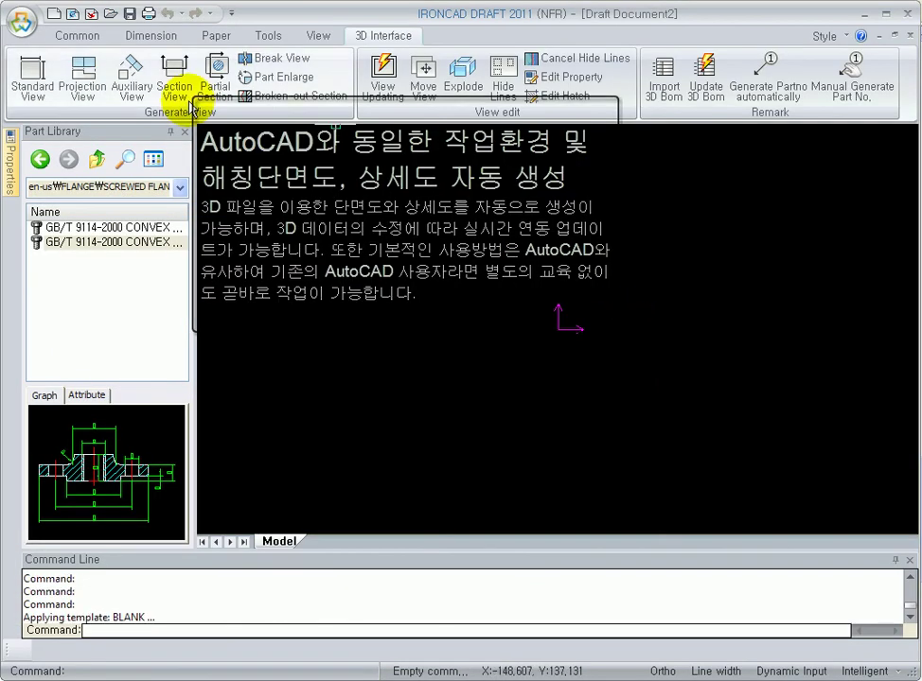
{"action": "left_click", "coordinate": [34, 87]}
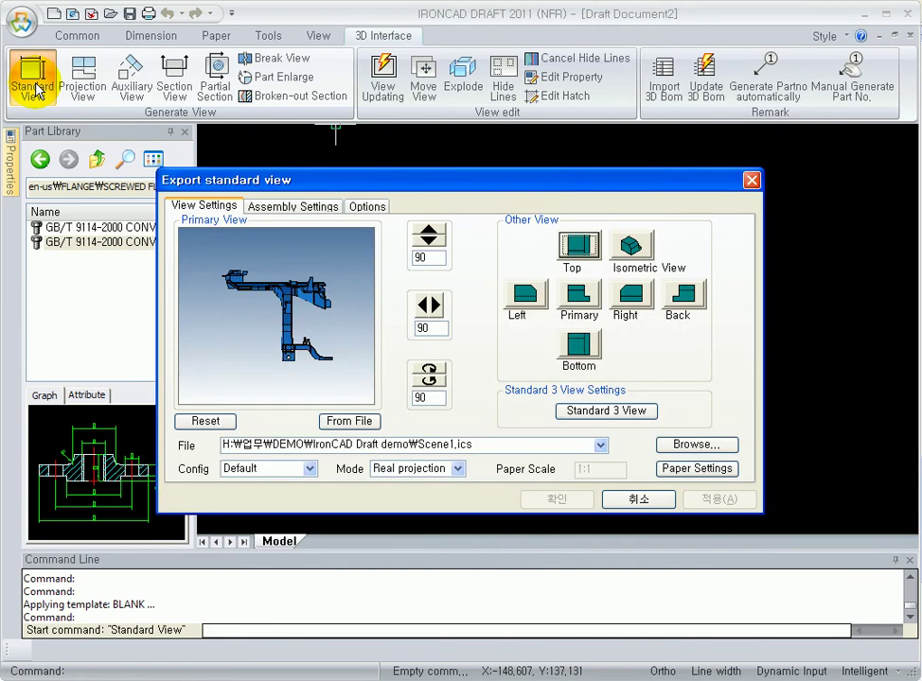
{"action": "left_click", "coordinate": [601, 412]}
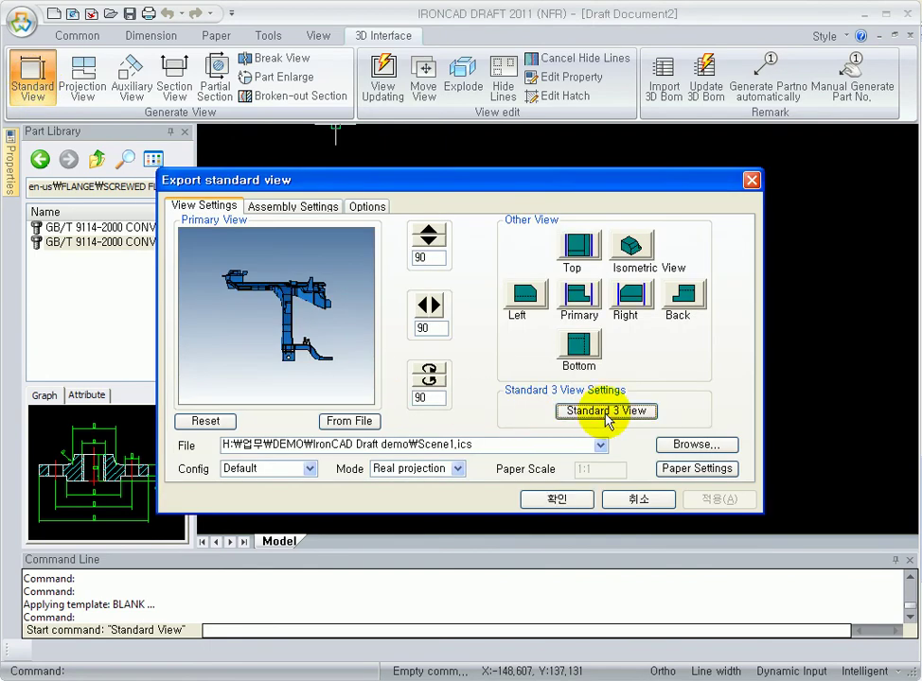
{"action": "left_click", "coordinate": [630, 246]}
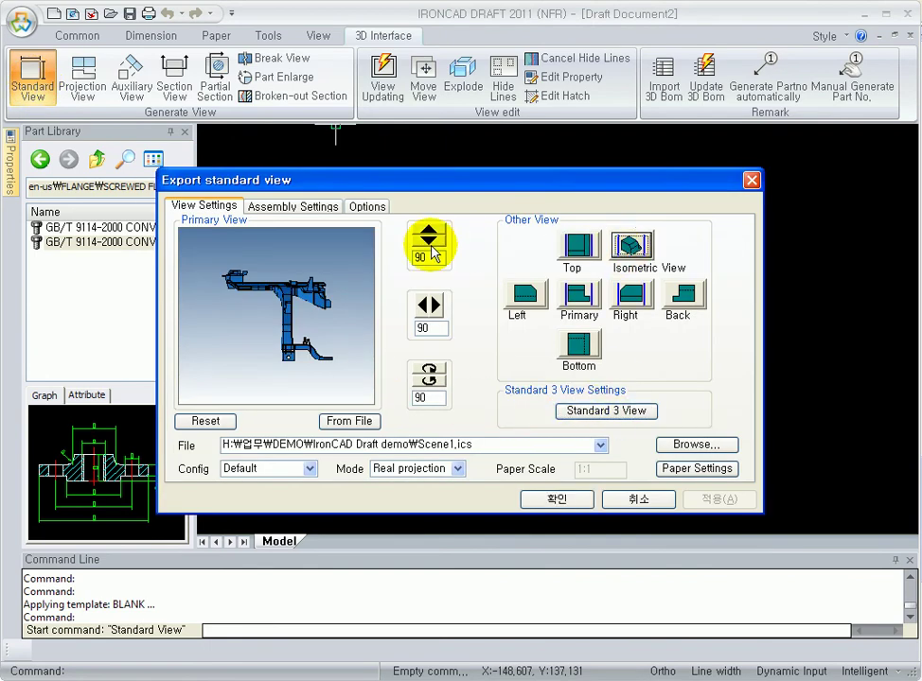
{"action": "left_click", "coordinate": [555, 500]}
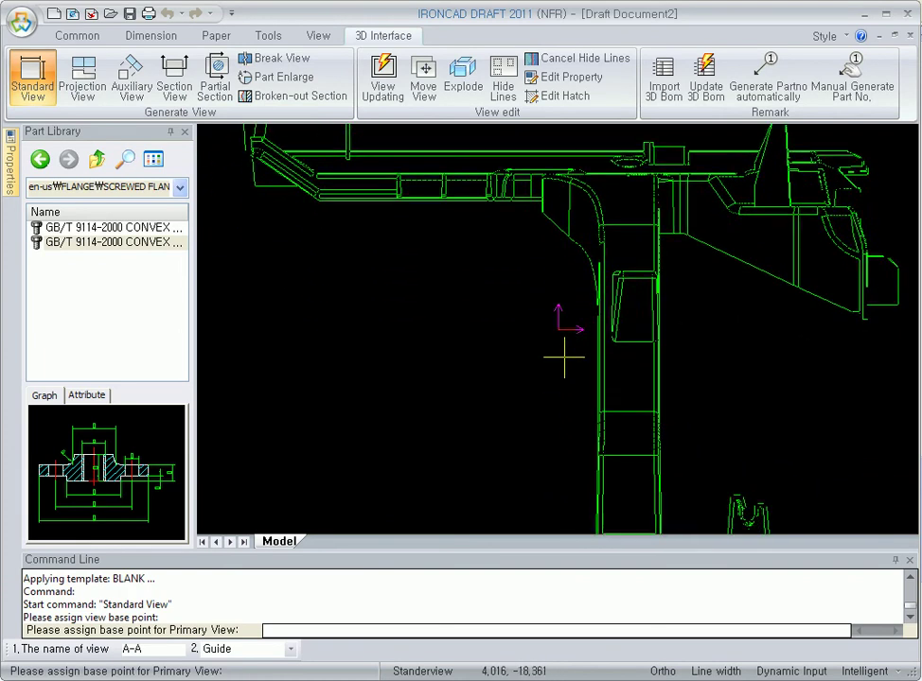
- Place the primary view at the origin, the right view beside it, the top view above it and the isometric view diagonally above
{"action": "left_click", "coordinate": [557, 327]}
{"action": "scroll", "coordinate": [556, 325], "scroll_direction": "down", "scroll_amount": 4}
{"action": "middle_click_drag", "start_coordinate": [556, 325], "coordinate": [531, 464]}
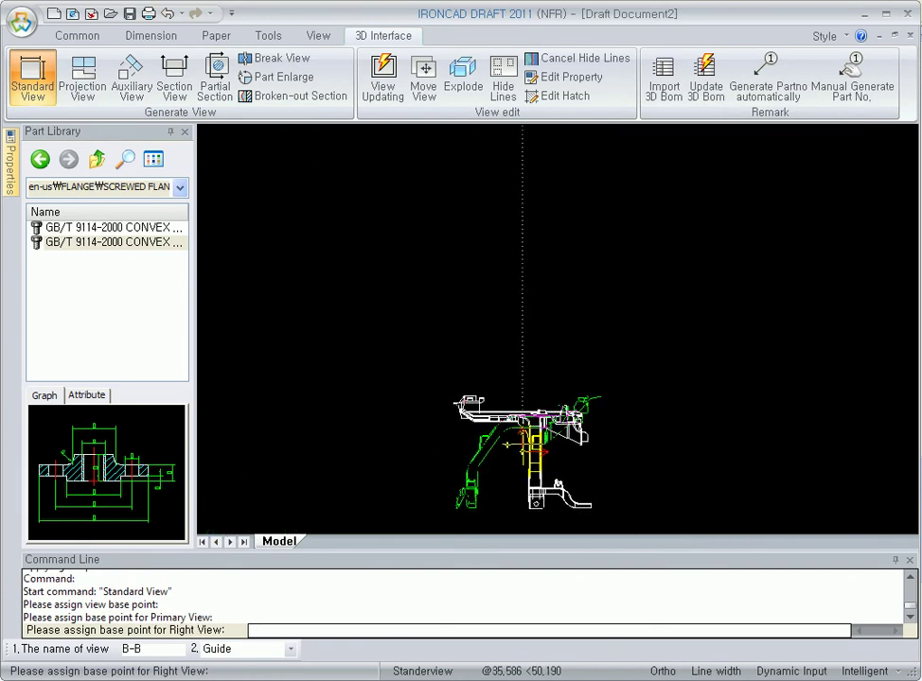
{"action": "left_click", "coordinate": [766, 421]}
{"action": "left_click", "coordinate": [558, 247]}
{"action": "left_click", "coordinate": [766, 223]}
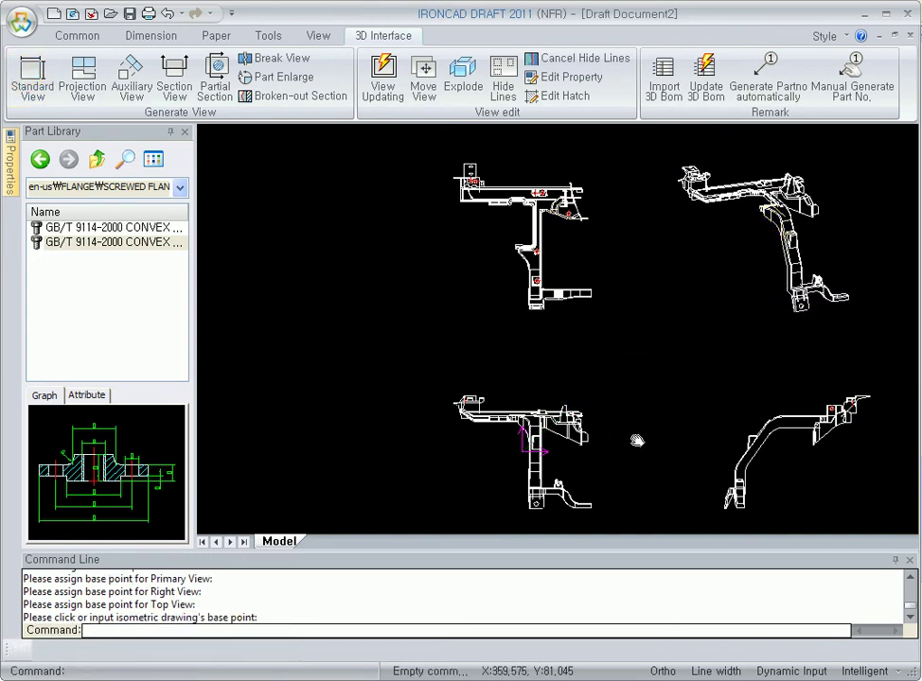
{"action": "middle_click_drag", "start_coordinate": [628, 428], "coordinate": [551, 423]}
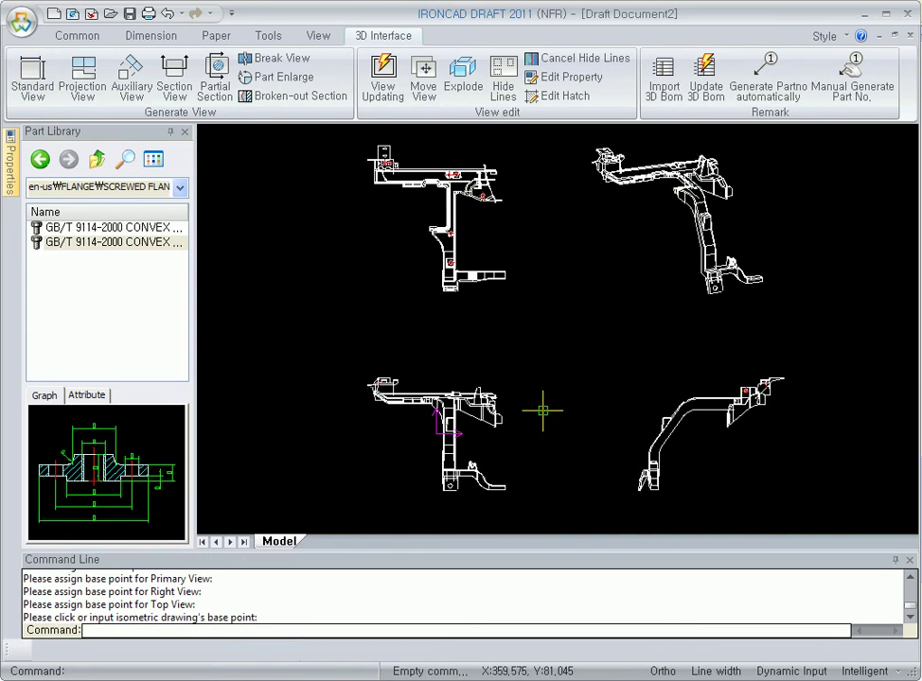
{"action": "left_click", "coordinate": [151, 35]}
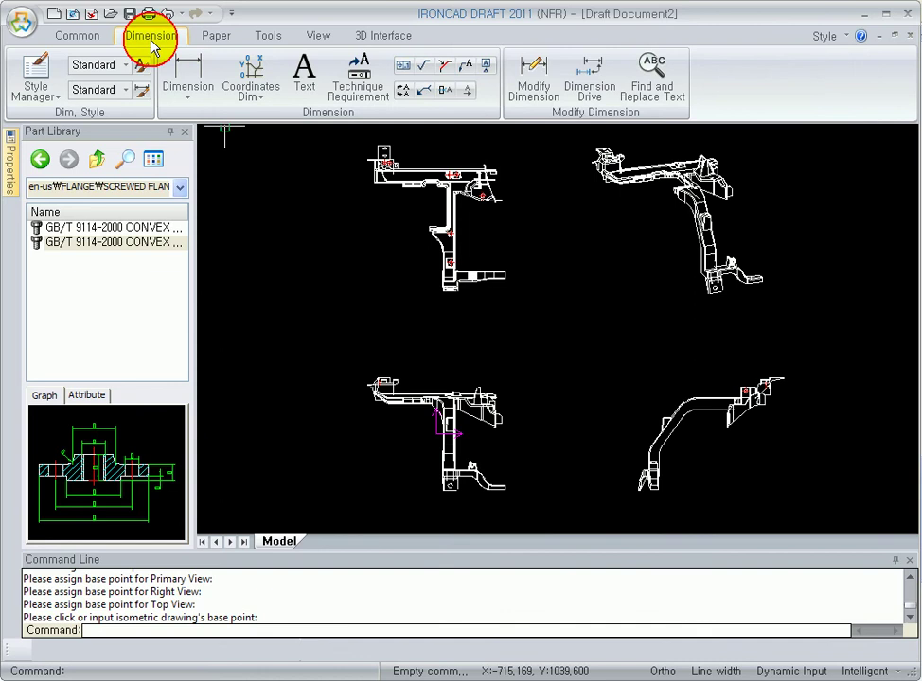
{"action": "left_click", "coordinate": [194, 70]}
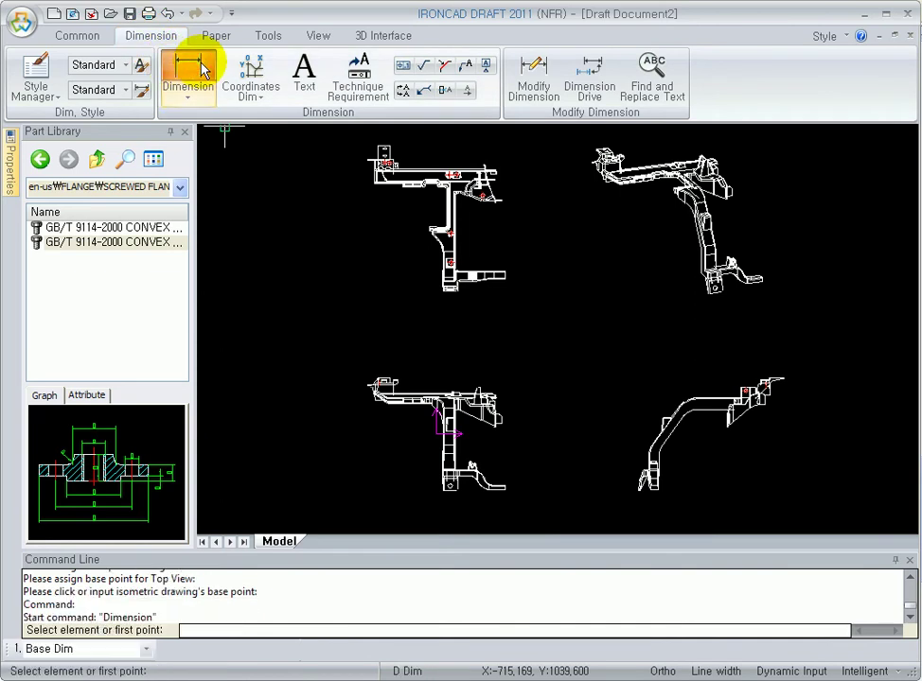
{"action": "key", "text": "Escape"}
- Run the dim command and dimension the diameter of the hole in the recessed pocket of the top view
{"action": "left_click", "coordinate": [154, 630]}
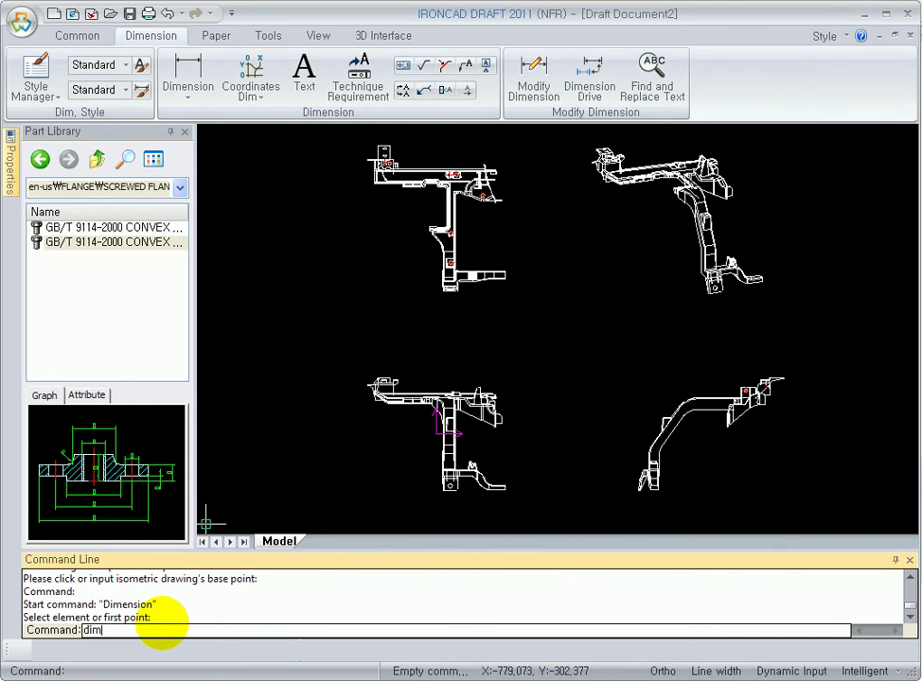
{"action": "type", "text": "dim"}
{"action": "key", "text": "Return"}
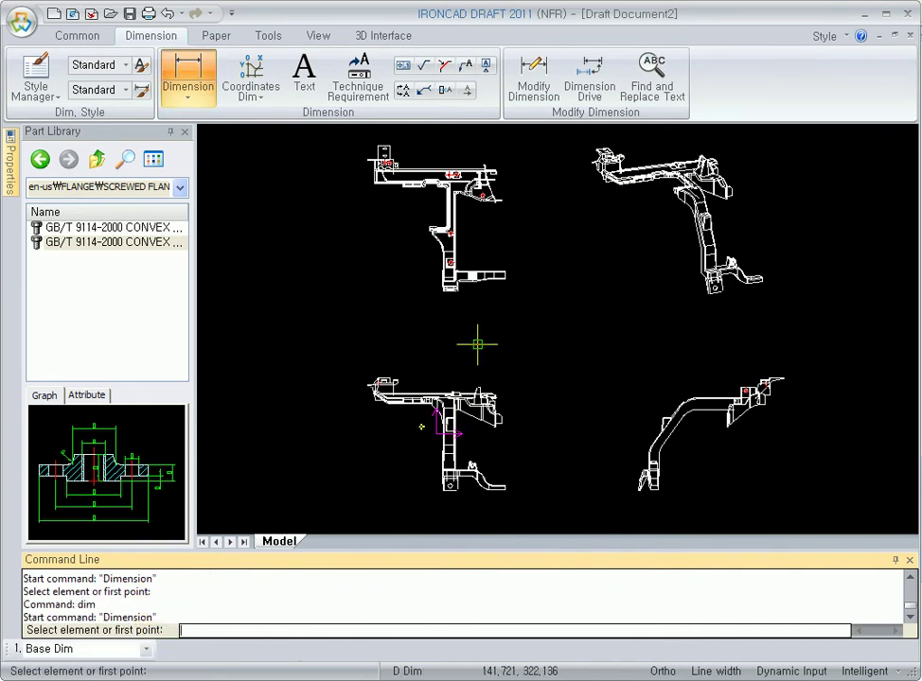
{"action": "scroll", "coordinate": [494, 341], "scroll_direction": "up", "scroll_amount": 5}
{"action": "scroll", "coordinate": [464, 332], "scroll_direction": "up", "scroll_amount": 3}
{"action": "scroll", "coordinate": [533, 328], "scroll_direction": "down", "scroll_amount": 6}
{"action": "middle_click_drag", "start_coordinate": [558, 360], "coordinate": [465, 292]}
{"action": "scroll", "coordinate": [465, 306], "scroll_direction": "up", "scroll_amount": 7}
{"action": "scroll", "coordinate": [492, 336], "scroll_direction": "down", "scroll_amount": 2}
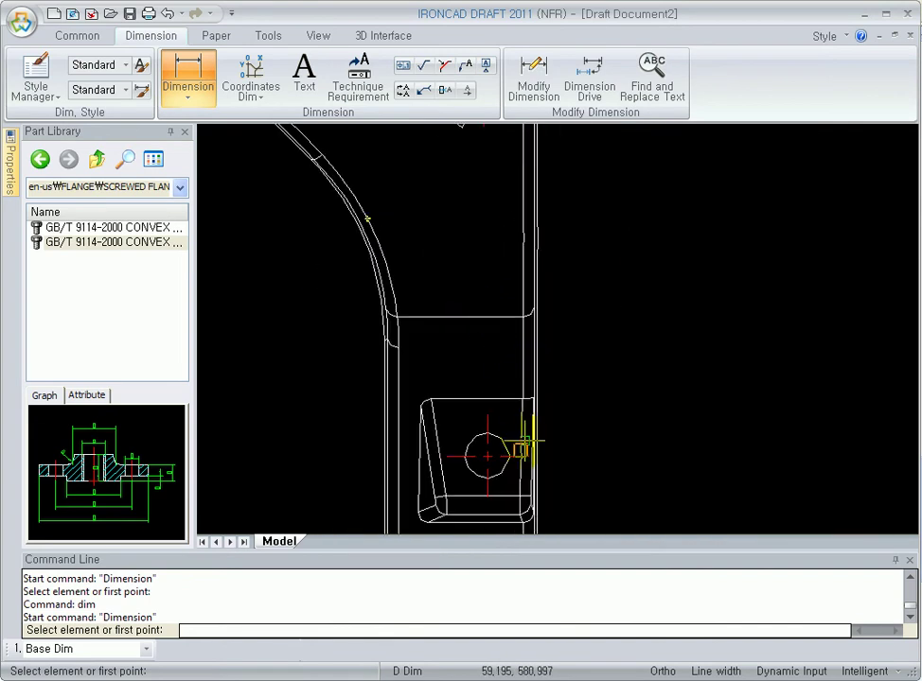
{"action": "left_click", "coordinate": [497, 443]}
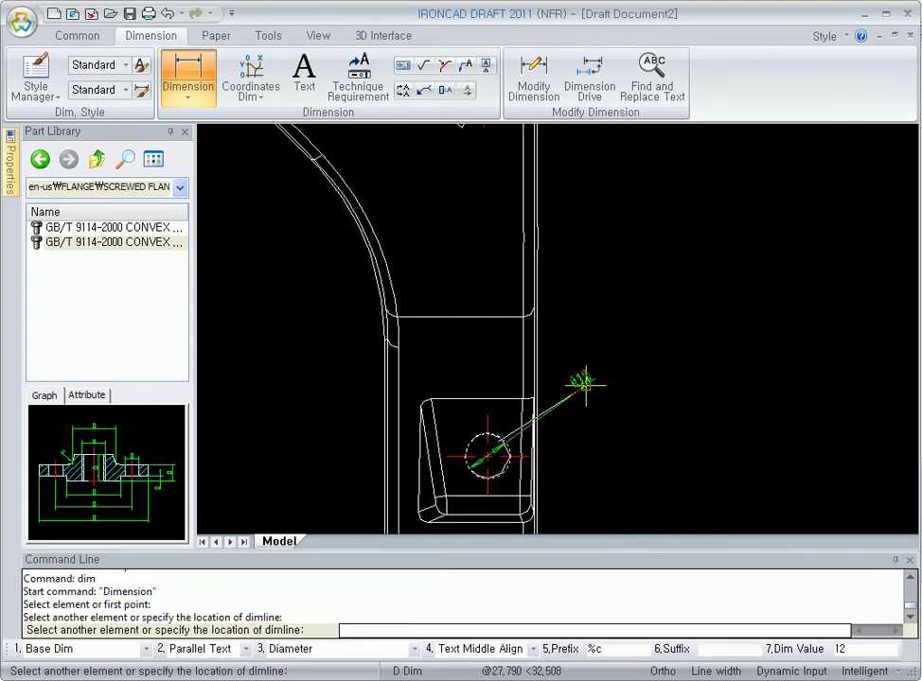
- Dimension the vertical distance between the pocket hole and the hole above it in the top view
{"action": "left_click", "coordinate": [498, 442]}
{"action": "middle_click_drag", "start_coordinate": [493, 273], "coordinate": [458, 483]}
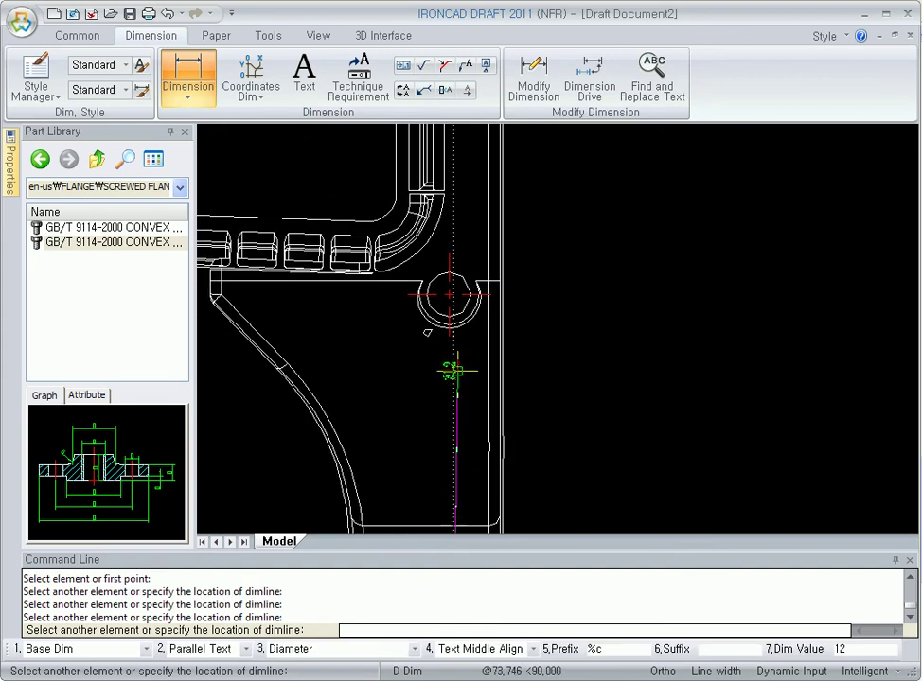
{"action": "left_click", "coordinate": [441, 293]}
{"action": "scroll", "coordinate": [690, 424], "scroll_direction": "down", "scroll_amount": 2}
{"action": "middle_click_drag", "start_coordinate": [695, 453], "coordinate": [619, 365]}
{"action": "left_click", "coordinate": [588, 375]}
- Dimension the horizontal length of the lower arm's end section in the top view, placing the dimension above the arm
{"action": "scroll", "coordinate": [669, 417], "scroll_direction": "down", "scroll_amount": 1}
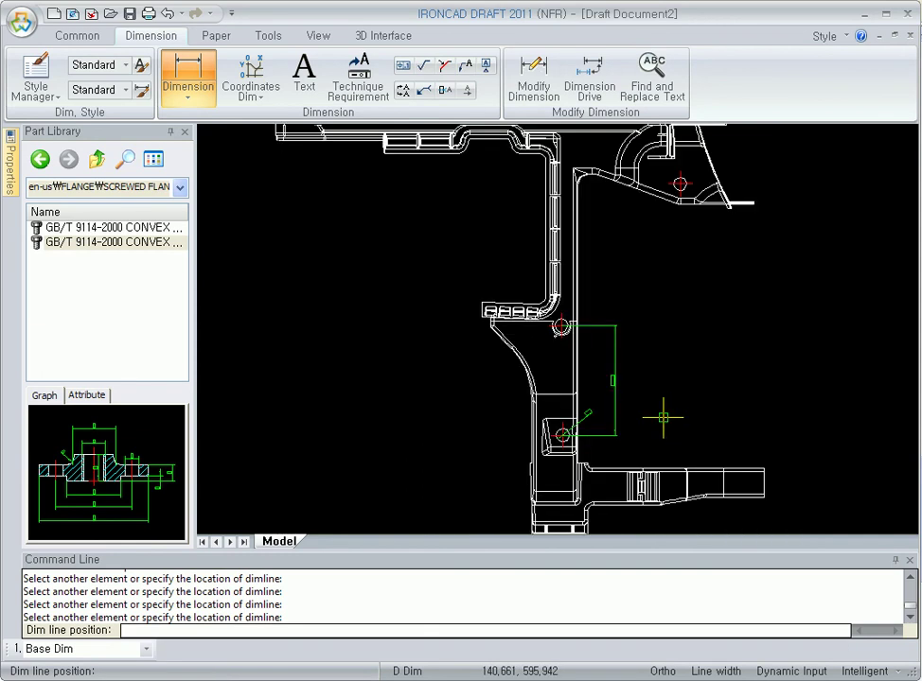
{"action": "scroll", "coordinate": [741, 478], "scroll_direction": "up", "scroll_amount": 3}
{"action": "left_click", "coordinate": [702, 436]}
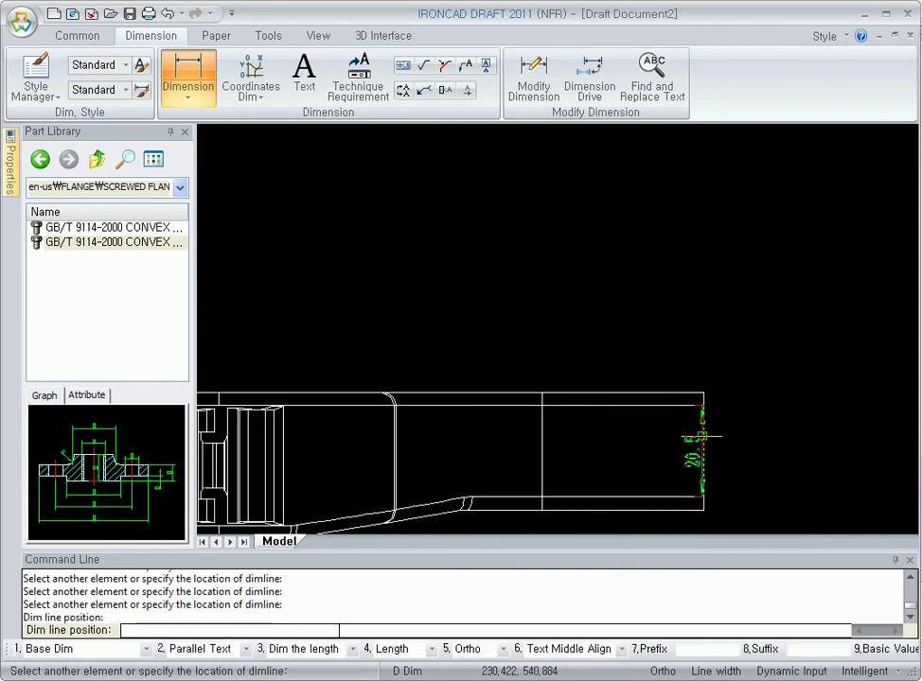
{"action": "left_click", "coordinate": [542, 426]}
{"action": "left_click", "coordinate": [587, 265]}
- Dimension the top view's horizontal distance from the lower arm's end edge to the upper bracket's outer edge, placing it above the view
{"action": "left_click", "coordinate": [700, 437]}
{"action": "scroll", "coordinate": [501, 420], "scroll_direction": "down", "scroll_amount": 3}
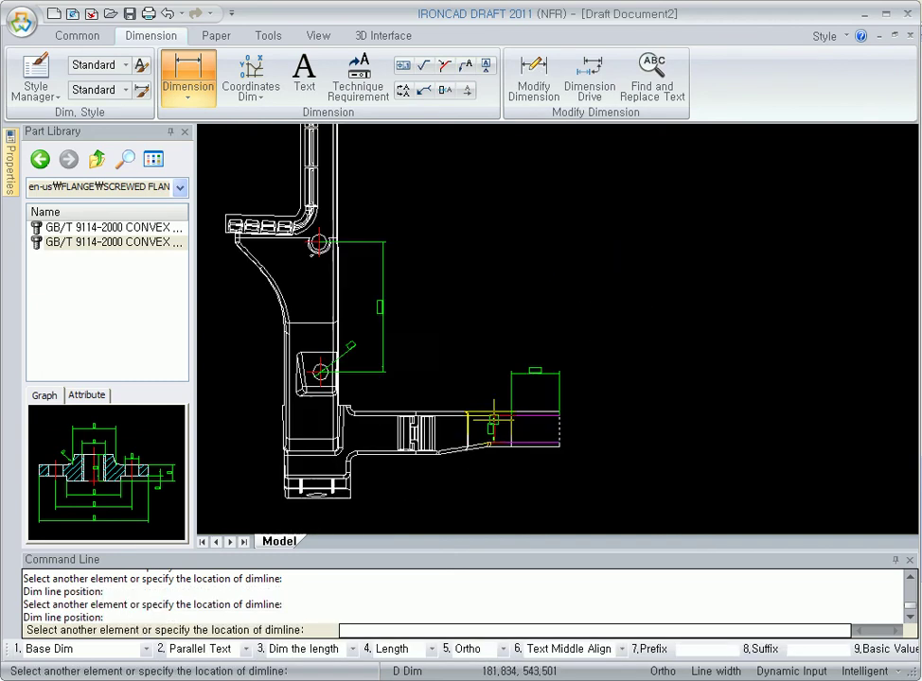
{"action": "middle_click_drag", "start_coordinate": [265, 274], "coordinate": [450, 449]}
{"action": "middle_click_drag", "start_coordinate": [296, 272], "coordinate": [506, 511]}
{"action": "scroll", "coordinate": [421, 355], "scroll_direction": "up", "scroll_amount": 3}
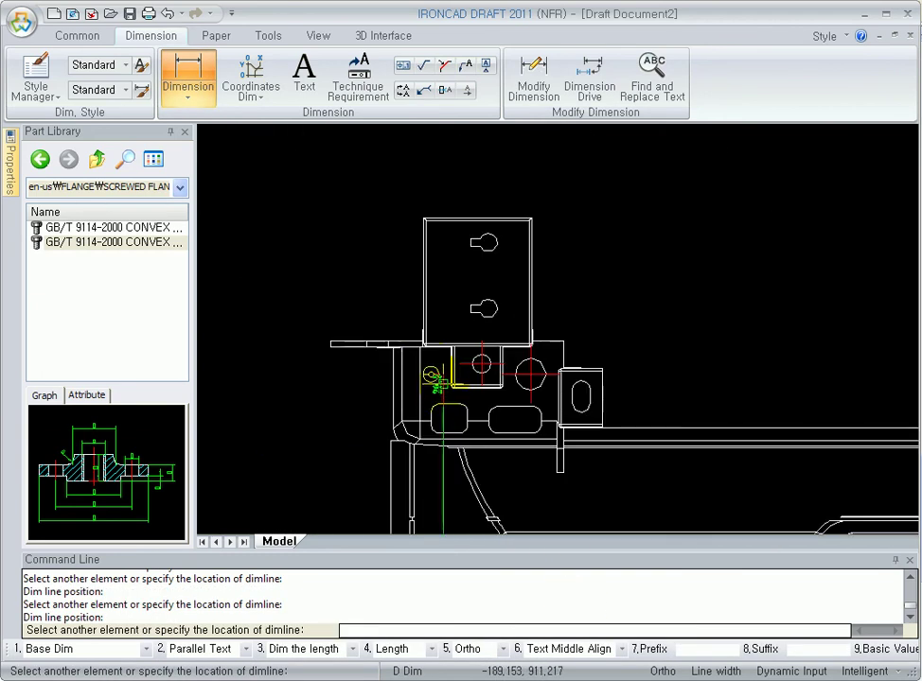
{"action": "left_click", "coordinate": [422, 318]}
{"action": "left_click", "coordinate": [531, 244]}
{"action": "scroll", "coordinate": [609, 226], "scroll_direction": "down", "scroll_amount": 3}
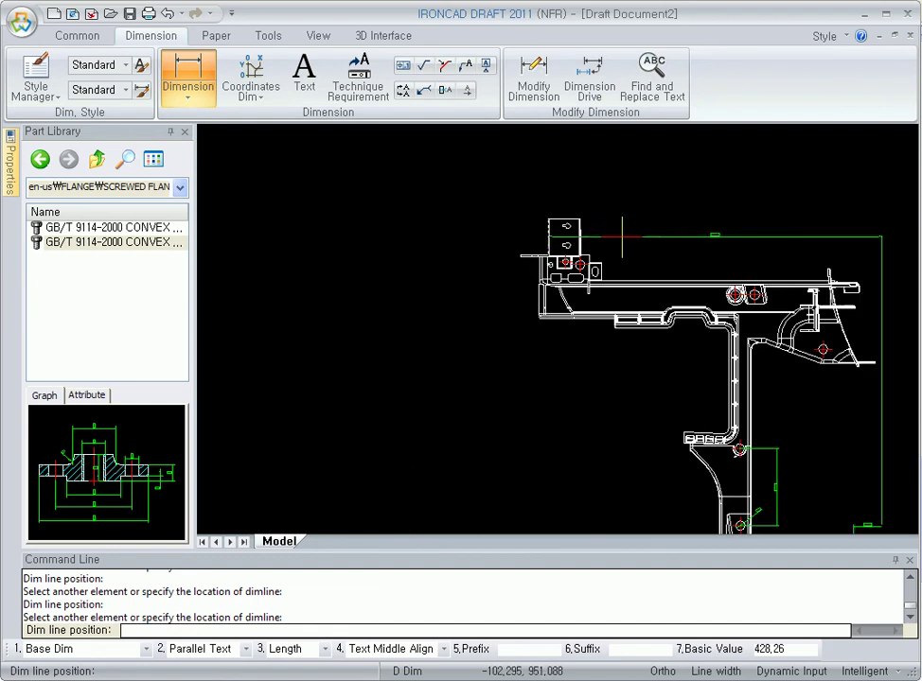
{"action": "middle_click_drag", "start_coordinate": [609, 226], "coordinate": [556, 253]}
{"action": "middle_click_drag", "start_coordinate": [708, 372], "coordinate": [566, 323]}
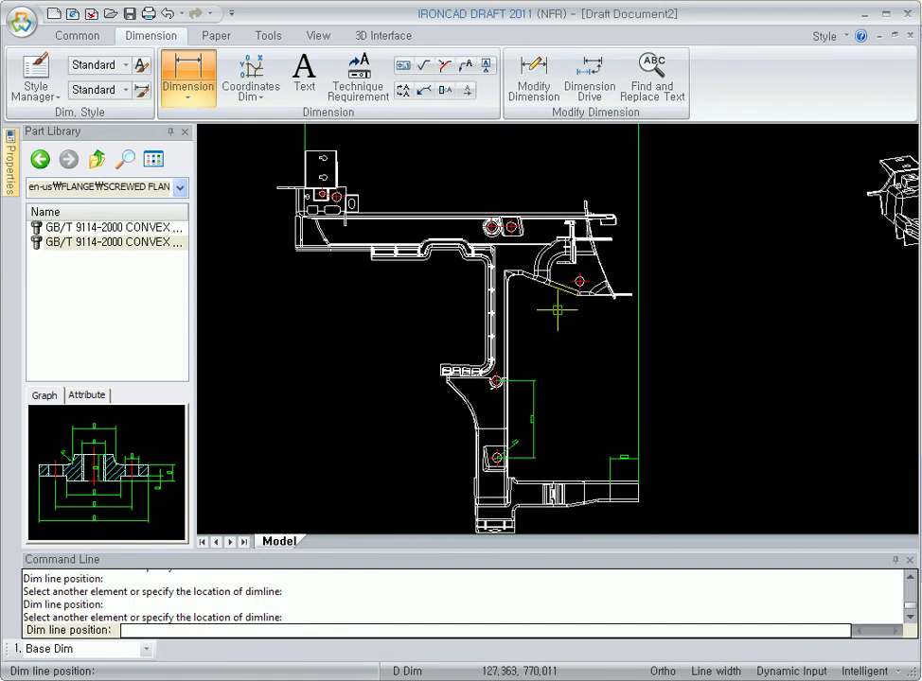
- Dimension the diameter of the hole in the triangular bracket of the top view and end the dimension command
{"action": "scroll", "coordinate": [556, 297], "scroll_direction": "up", "scroll_amount": 5}
{"action": "left_click", "coordinate": [662, 306]}
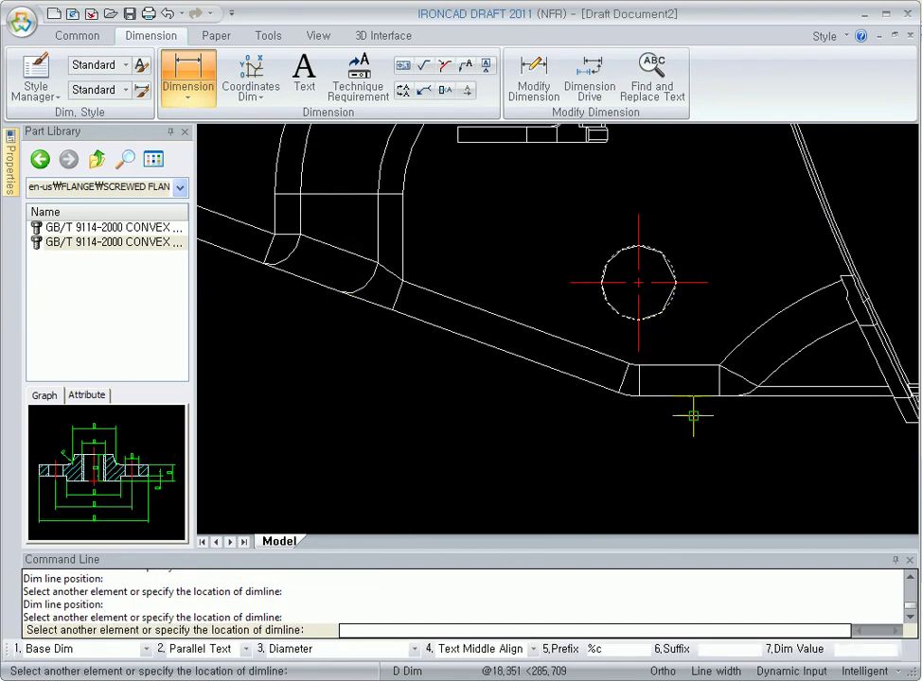
{"action": "scroll", "coordinate": [736, 422], "scroll_direction": "down", "scroll_amount": 2}
{"action": "scroll", "coordinate": [695, 391], "scroll_direction": "down", "scroll_amount": 2}
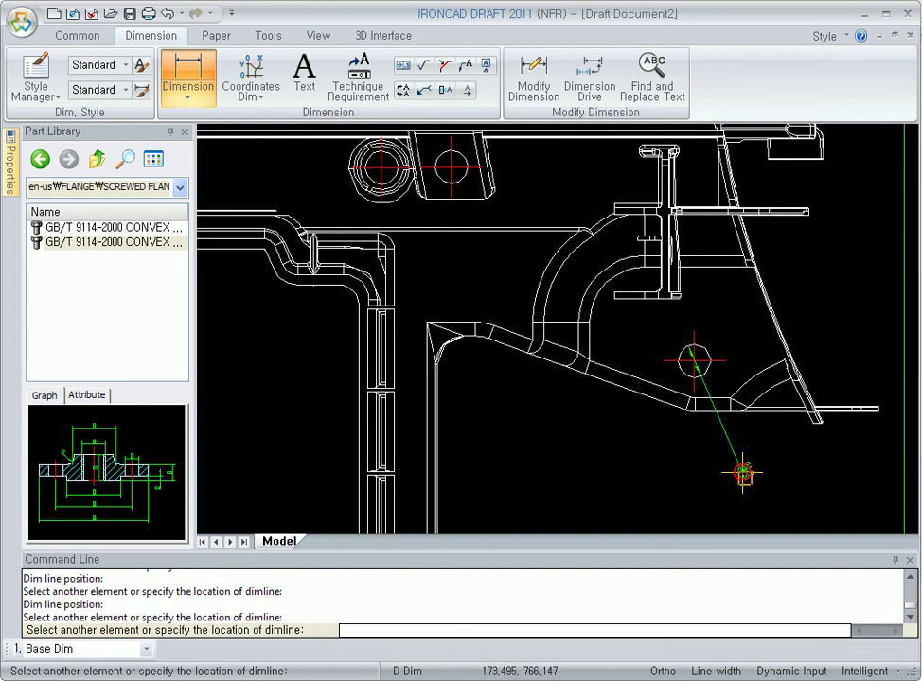
{"action": "scroll", "coordinate": [694, 392], "scroll_direction": "up", "scroll_amount": 3}
{"action": "scroll", "coordinate": [738, 381], "scroll_direction": "down", "scroll_amount": 5}
{"action": "scroll", "coordinate": [766, 420], "scroll_direction": "down", "scroll_amount": 2}
{"action": "middle_click_drag", "start_coordinate": [765, 419], "coordinate": [489, 343]}
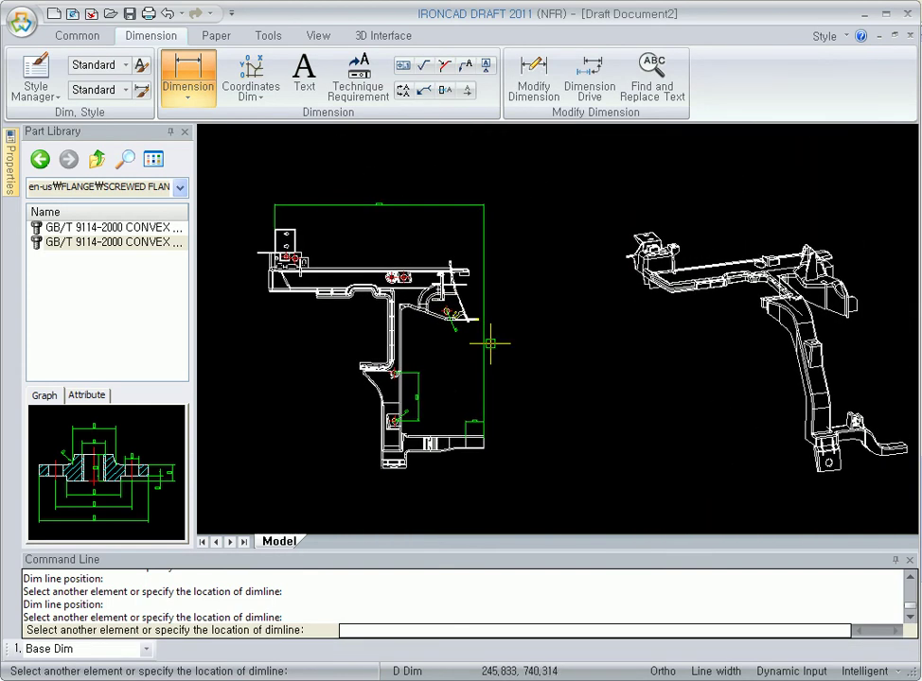
{"action": "key", "text": "Escape"}
- Start a section view with a horizontal cutting line across the top view's upper beam and choose the downward section direction
{"action": "left_click", "coordinate": [374, 36]}
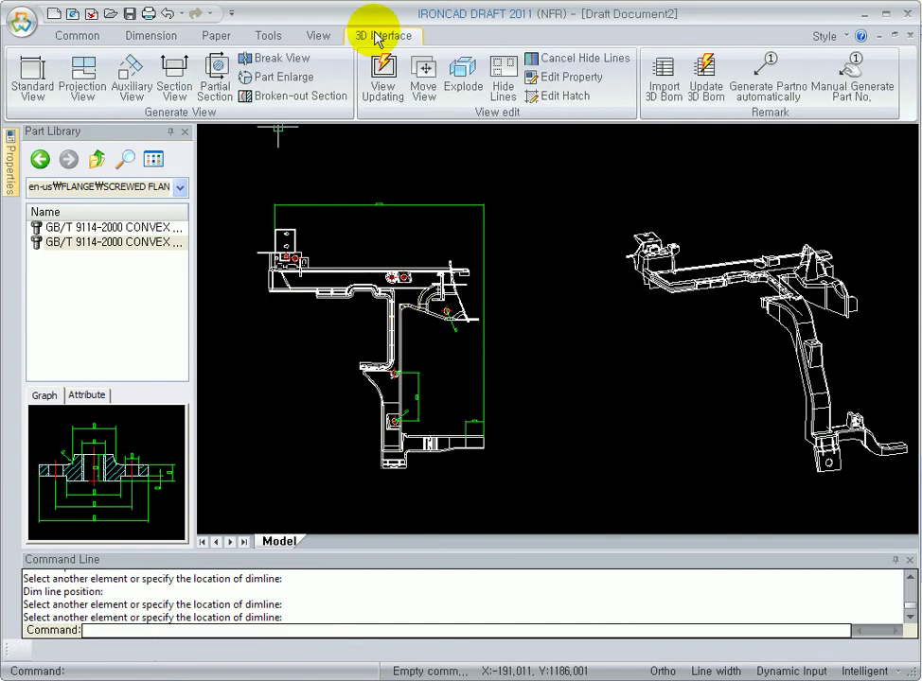
{"action": "left_click", "coordinate": [175, 87]}
{"action": "scroll", "coordinate": [744, 343], "scroll_direction": "up", "scroll_amount": 3}
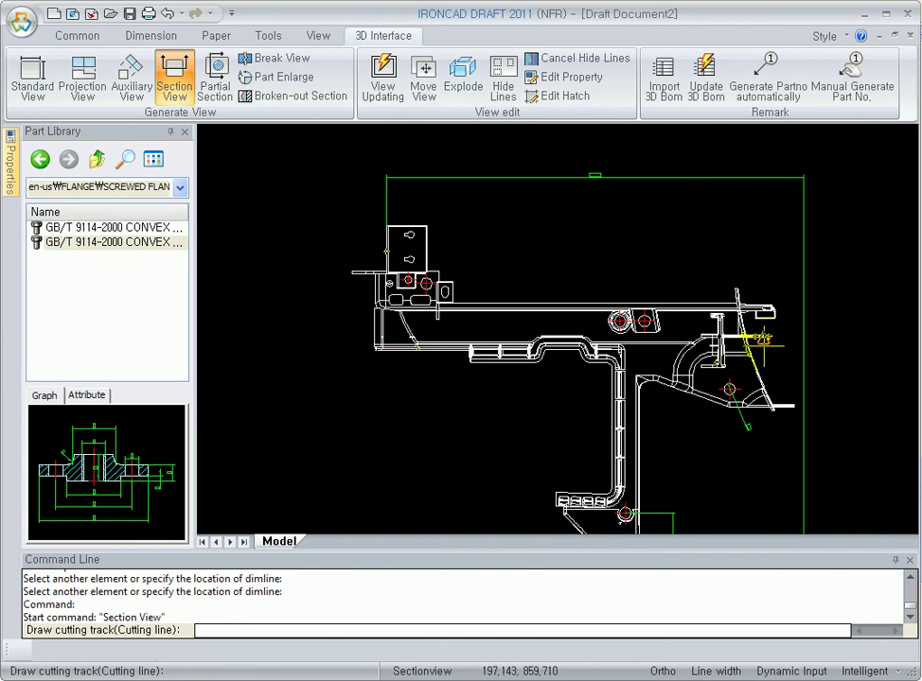
{"action": "scroll", "coordinate": [744, 343], "scroll_direction": "up", "scroll_amount": 3}
{"action": "mouse_move", "coordinate": [380, 322]}
{"action": "middle_mouse_down"}
{"action": "mouse_move", "coordinate": [468, 339]}
{"action": "mouse_move", "coordinate": [685, 344]}
{"action": "middle_mouse_up"}
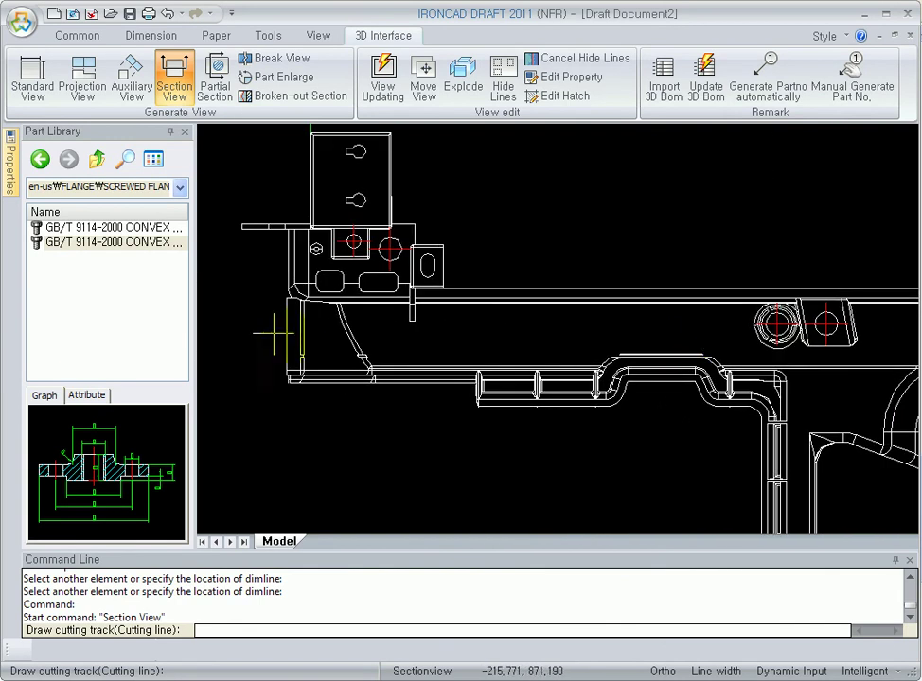
{"action": "left_click", "coordinate": [237, 333]}
{"action": "scroll", "coordinate": [720, 332], "scroll_direction": "down", "scroll_amount": 3}
{"action": "left_click", "coordinate": [667, 337]}
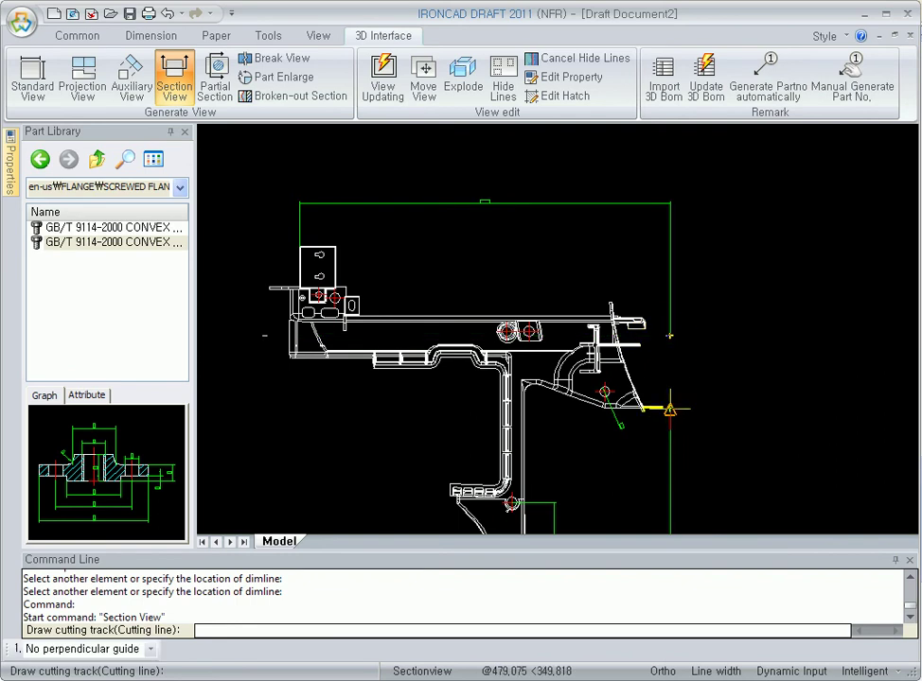
{"action": "right_click", "coordinate": [697, 380]}
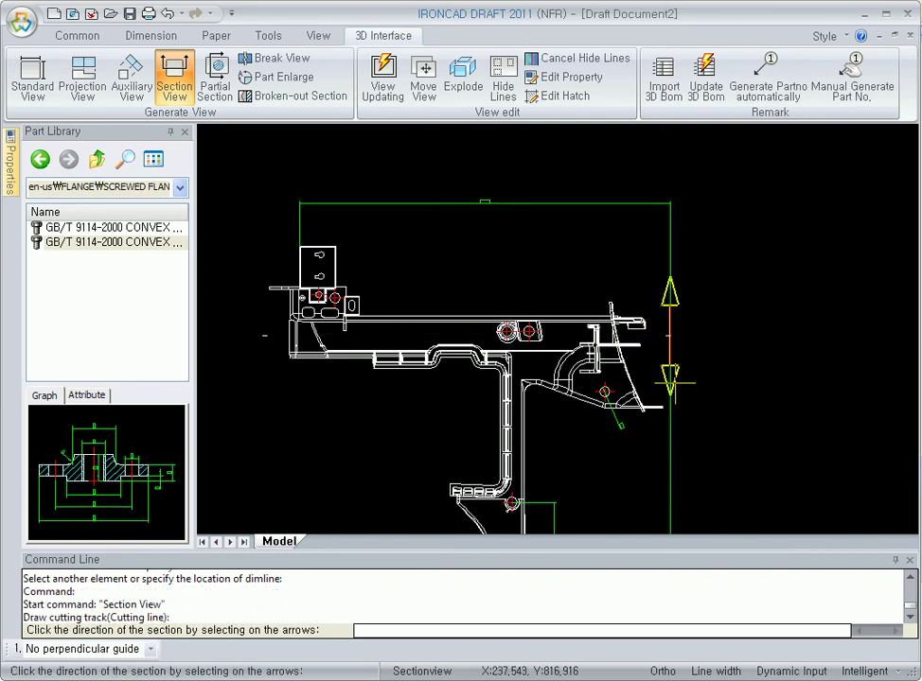
{"action": "left_click", "coordinate": [669, 379]}
- Place the section name E-E and position the section view above the top view
{"action": "left_click", "coordinate": [422, 428]}
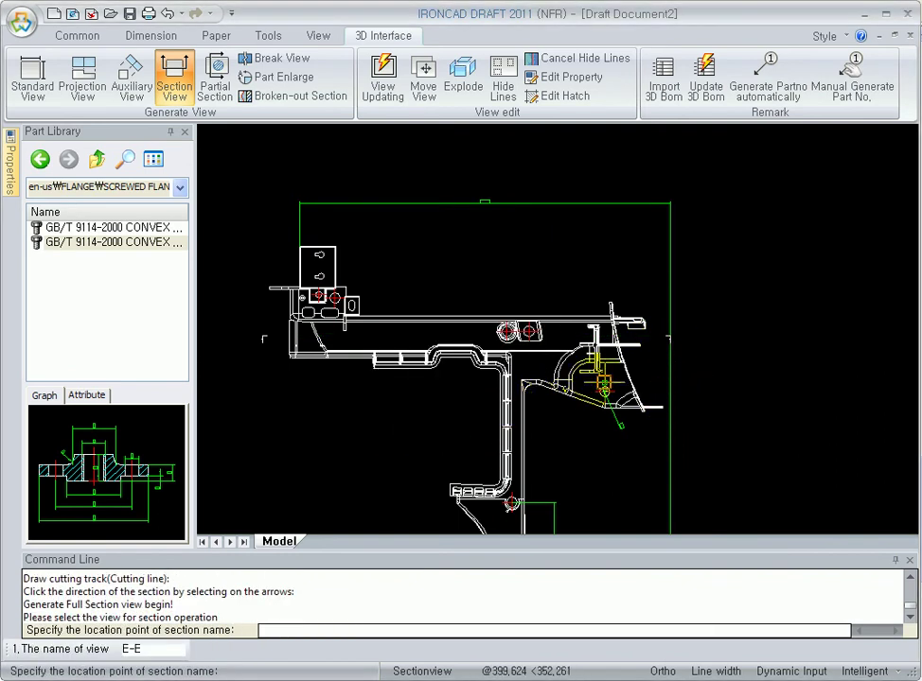
{"action": "scroll", "coordinate": [711, 337], "scroll_direction": "down", "scroll_amount": 4}
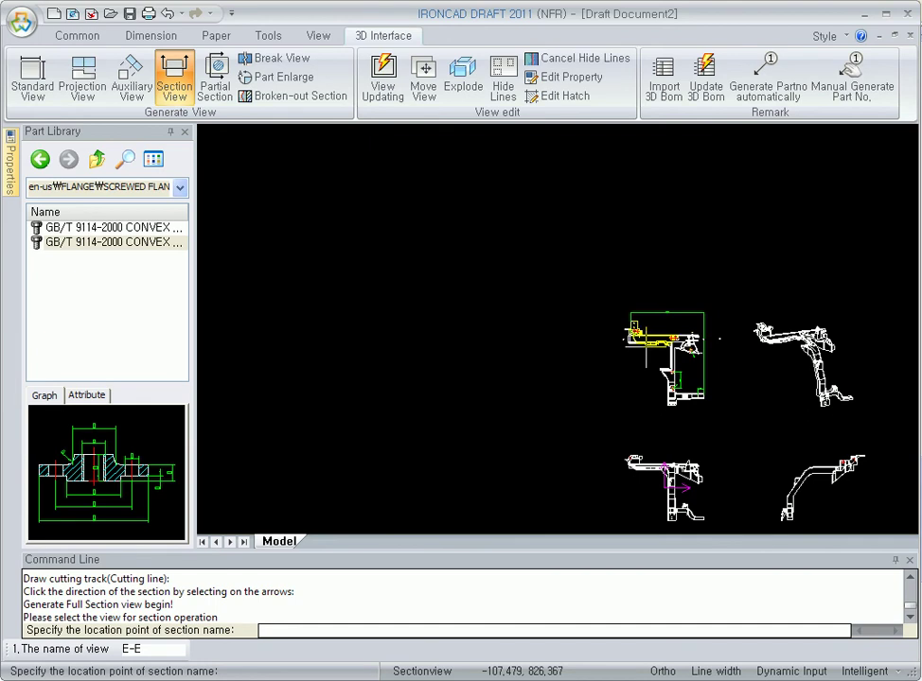
{"action": "right_click", "coordinate": [646, 347]}
{"action": "middle_click_drag", "start_coordinate": [746, 265], "coordinate": [617, 327]}
{"action": "left_click", "coordinate": [674, 140]}
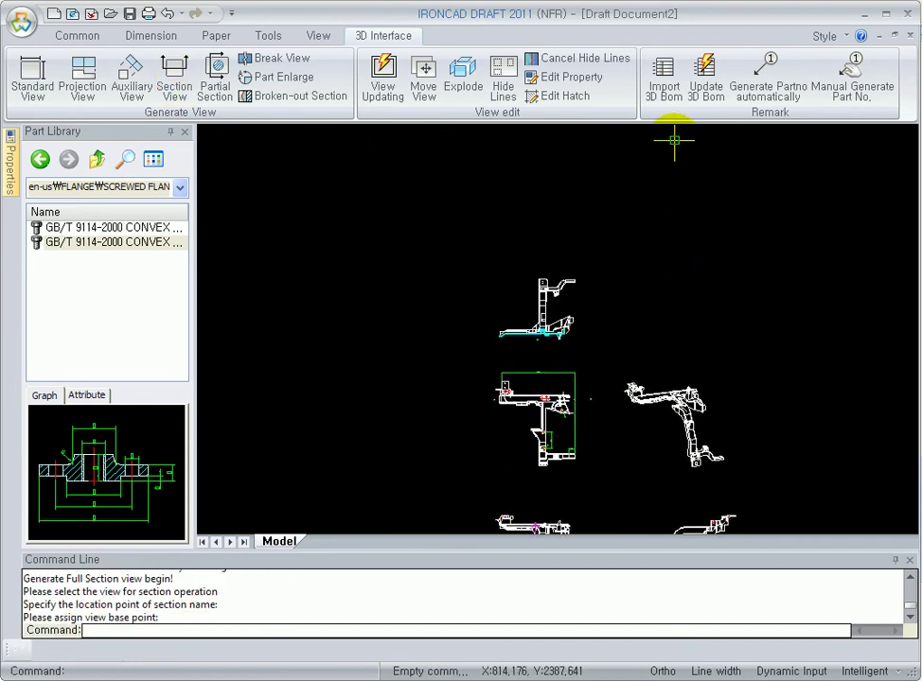
- Define a Part Enlarge detail with a round border around the hatched hollow boss in section E-E, using enlargement 2 and sign I
{"action": "scroll", "coordinate": [539, 324], "scroll_direction": "up", "scroll_amount": 5}
{"action": "middle_click_drag", "start_coordinate": [731, 434], "coordinate": [486, 334]}
{"action": "scroll", "coordinate": [553, 326], "scroll_direction": "up", "scroll_amount": 3}
{"action": "scroll", "coordinate": [578, 307], "scroll_direction": "down", "scroll_amount": 2}
{"action": "scroll", "coordinate": [578, 307], "scroll_direction": "down", "scroll_amount": 3}
{"action": "scroll", "coordinate": [412, 312], "scroll_direction": "up", "scroll_amount": 4}
{"action": "middle_click_drag", "start_coordinate": [743, 314], "coordinate": [436, 346]}
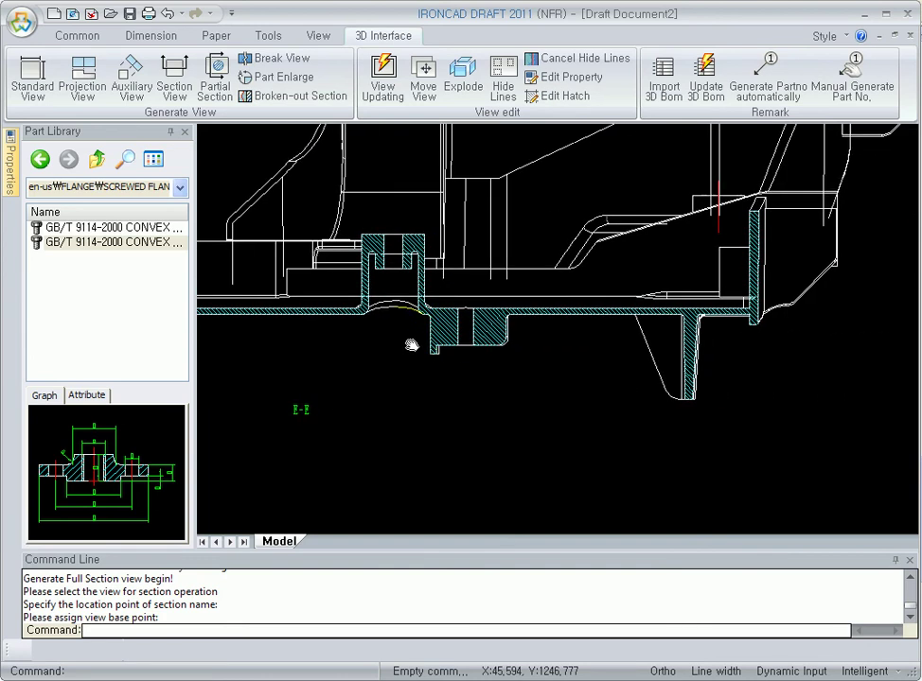
{"action": "left_click", "coordinate": [290, 80]}
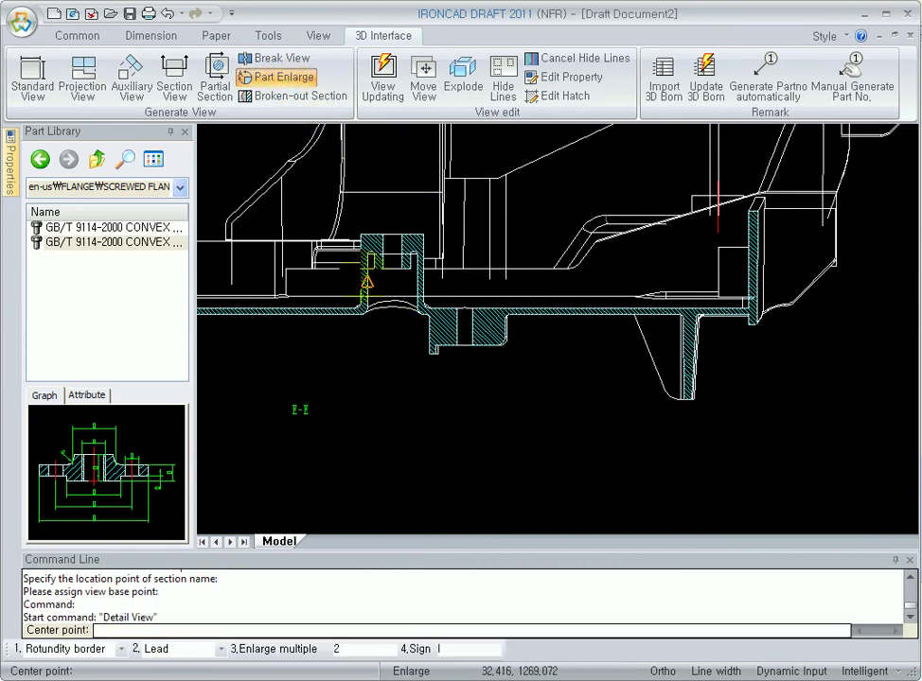
{"action": "left_click", "coordinate": [394, 281]}
{"action": "left_click", "coordinate": [449, 308]}
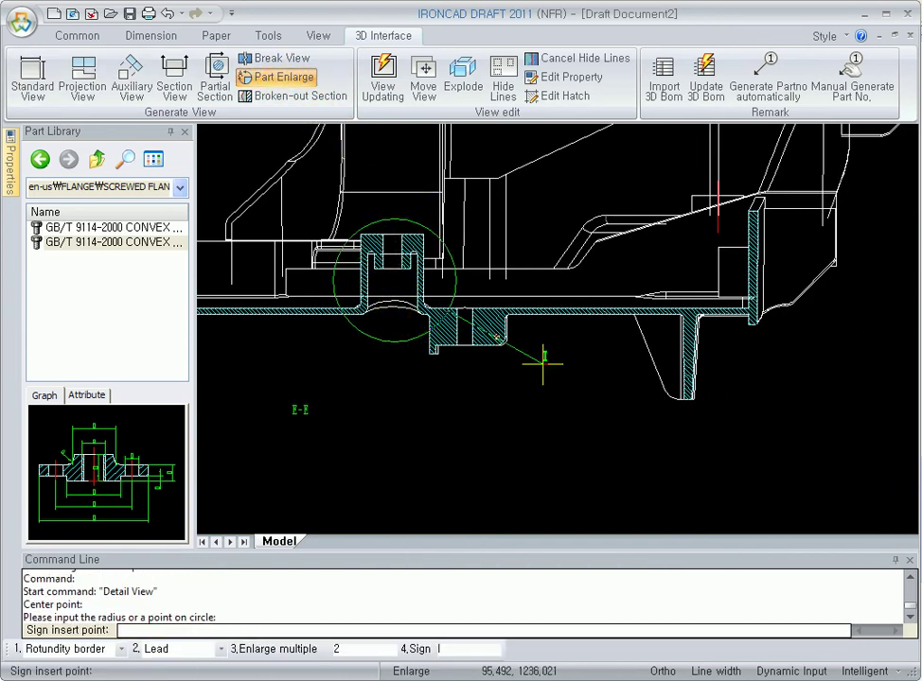
{"action": "left_click", "coordinate": [483, 383]}
- Place the enlarged detail view beside section E-E and set its sign below the circle
{"action": "scroll", "coordinate": [558, 388], "scroll_direction": "down", "scroll_amount": 3}
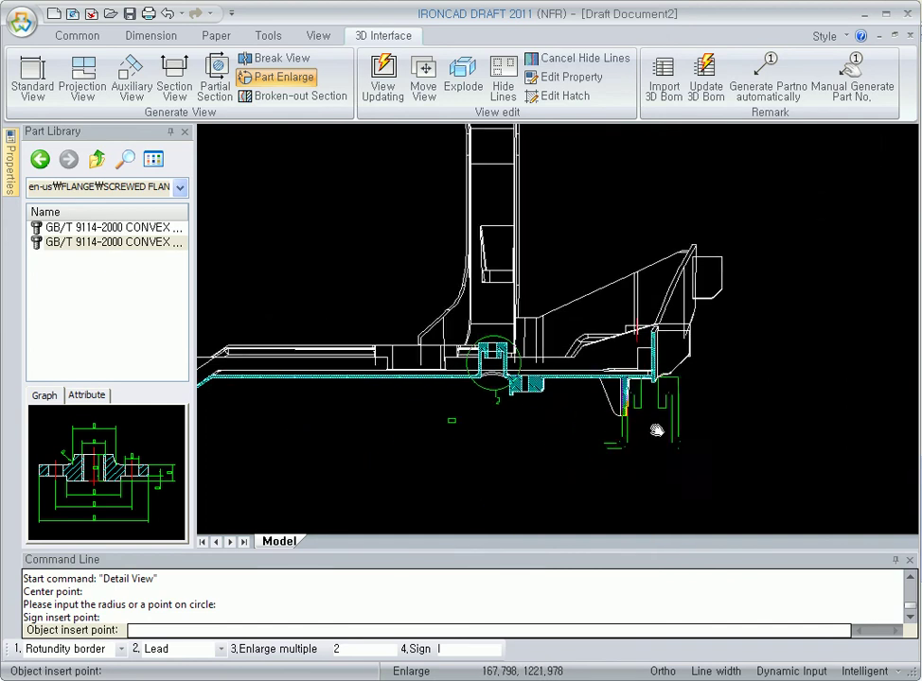
{"action": "left_click", "coordinate": [583, 337]}
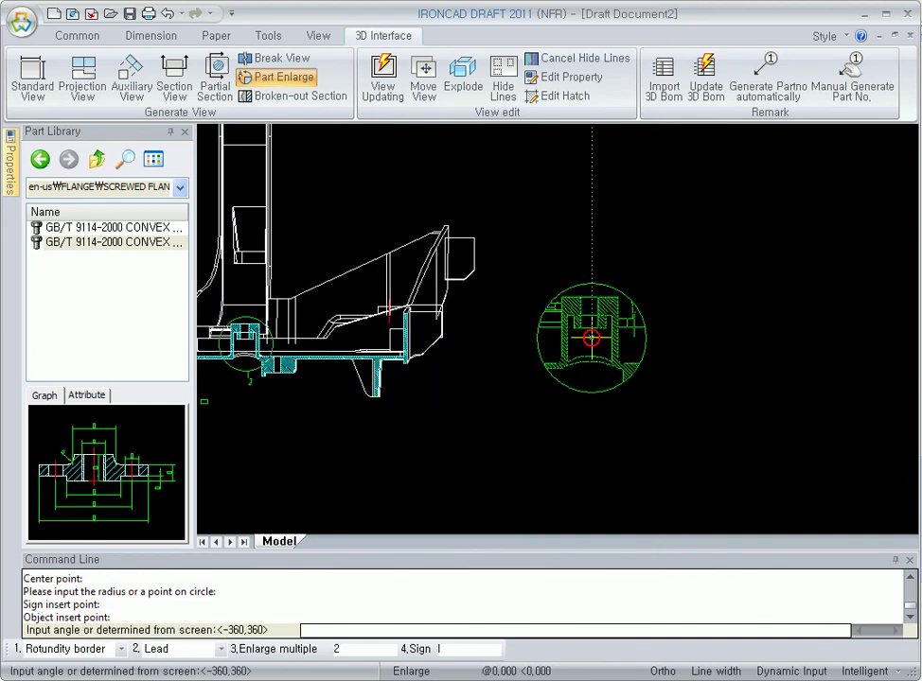
{"action": "left_click", "coordinate": [640, 375]}
{"action": "left_click", "coordinate": [593, 427]}
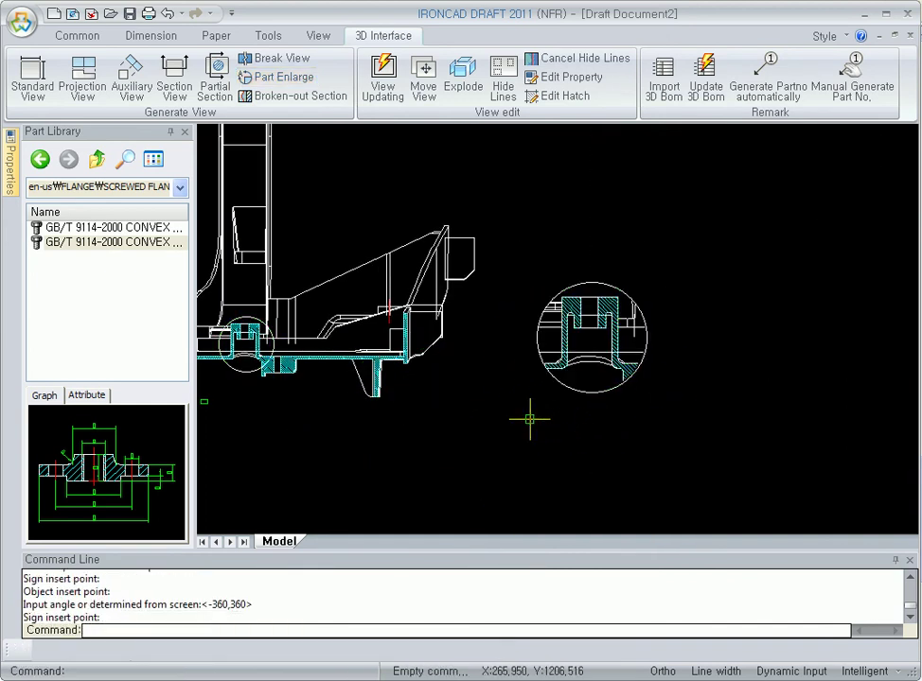
- Run the d command and dimension the width of the hollow boss's central bore in section E-E
{"action": "scroll", "coordinate": [330, 324], "scroll_direction": "up", "scroll_amount": 5}
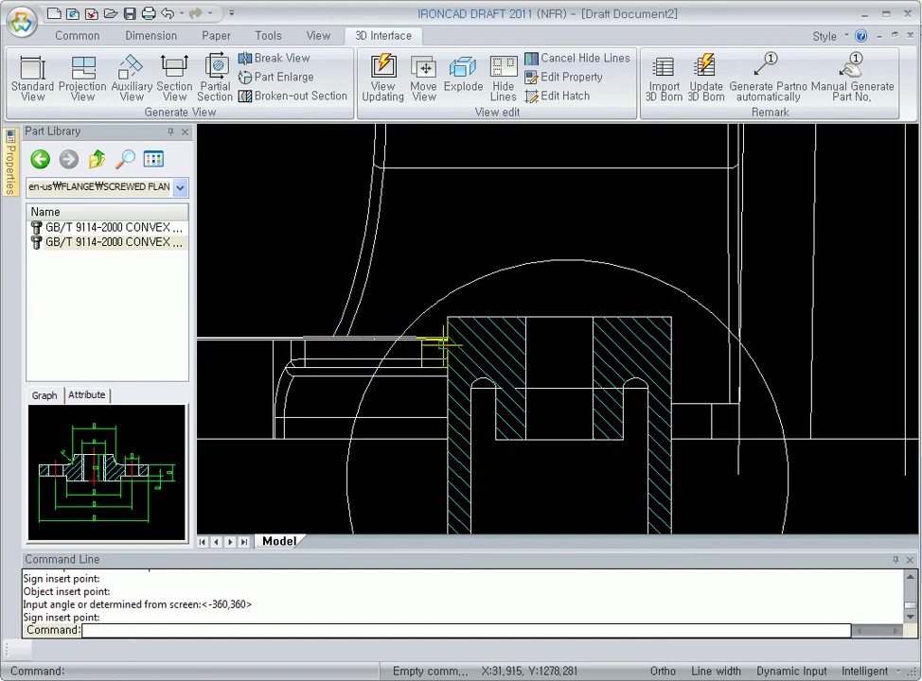
{"action": "type", "text": "d"}
{"action": "key", "text": "Return"}
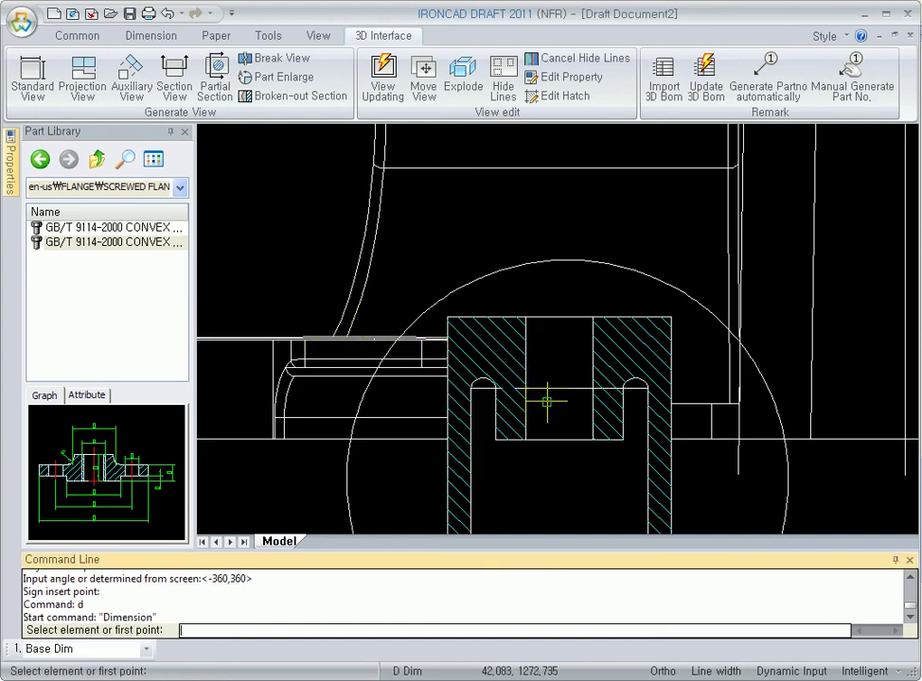
{"action": "scroll", "coordinate": [547, 402], "scroll_direction": "up", "scroll_amount": 3}
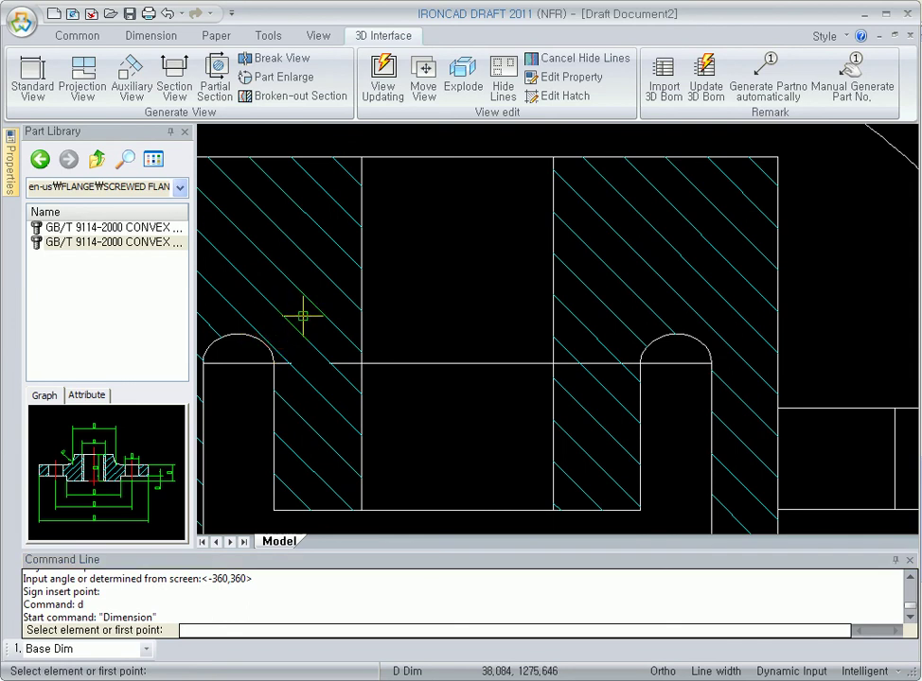
{"action": "left_click", "coordinate": [362, 191]}
{"action": "left_click", "coordinate": [553, 229]}
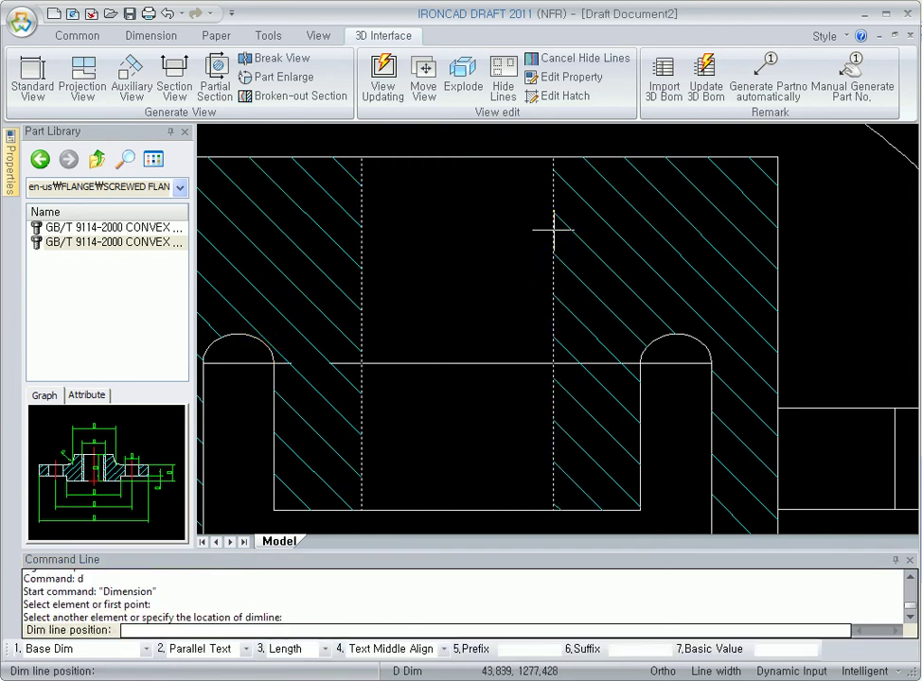
- Dimension the width of the same central bore in the enlarged detail view
{"action": "scroll", "coordinate": [440, 322], "scroll_direction": "down", "scroll_amount": 4}
{"action": "scroll", "coordinate": [587, 397], "scroll_direction": "down", "scroll_amount": 2}
{"action": "middle_click_drag", "start_coordinate": [732, 400], "coordinate": [151, 329]}
{"action": "middle_click_drag", "start_coordinate": [698, 304], "coordinate": [107, 374]}
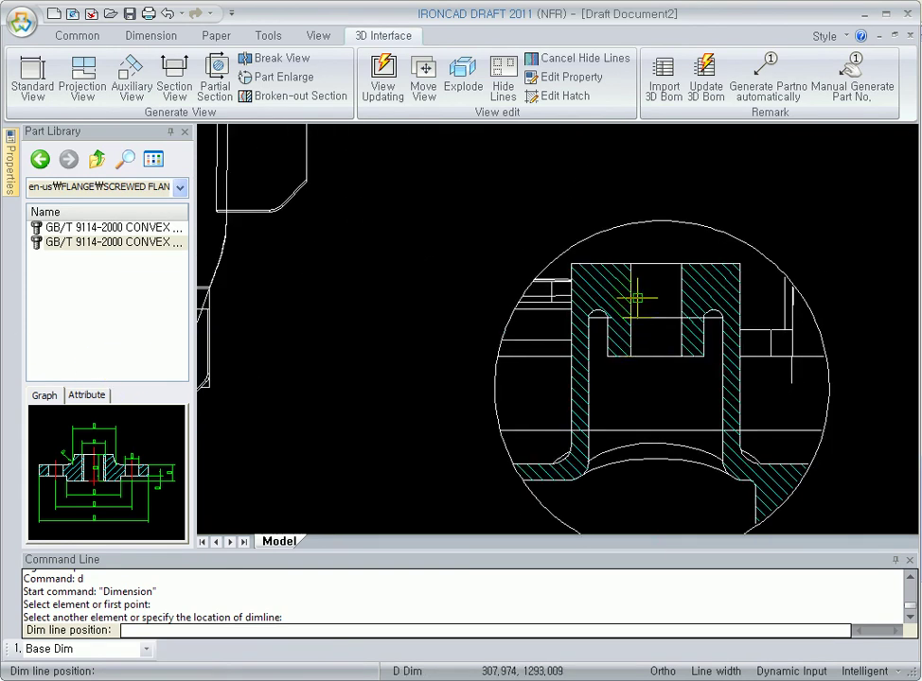
{"action": "left_click", "coordinate": [692, 288]}
{"action": "left_click", "coordinate": [636, 289]}
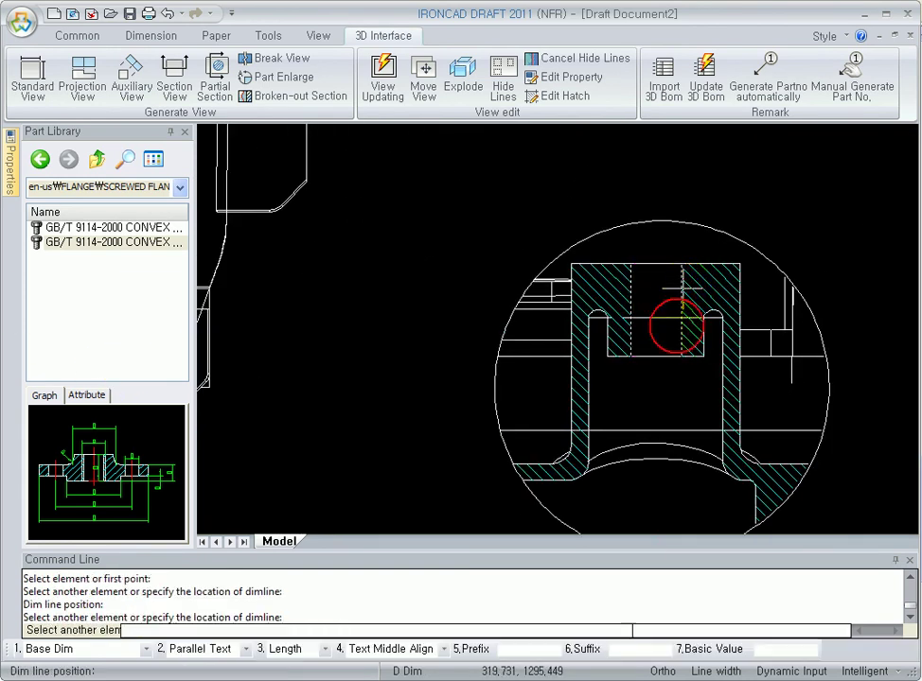
{"action": "scroll", "coordinate": [465, 378], "scroll_direction": "down", "scroll_amount": 2}
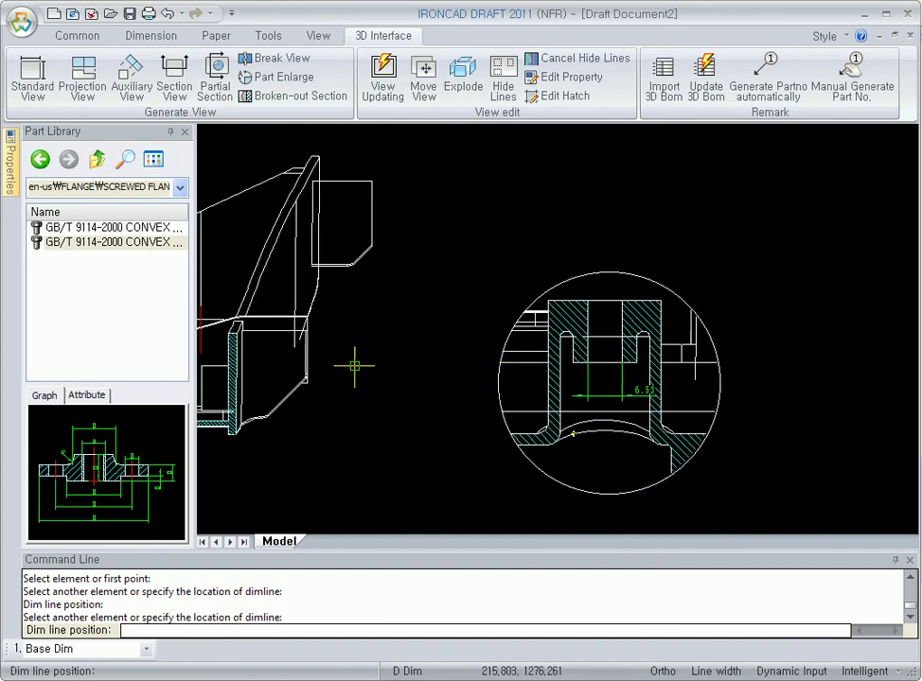
- Hide the lines of the rectangular pocket on the vertical arm in section view E-E with Hide Lines
{"action": "middle_click_drag", "start_coordinate": [364, 366], "coordinate": [483, 365]}
{"action": "middle_click_drag", "start_coordinate": [518, 409], "coordinate": [685, 354]}
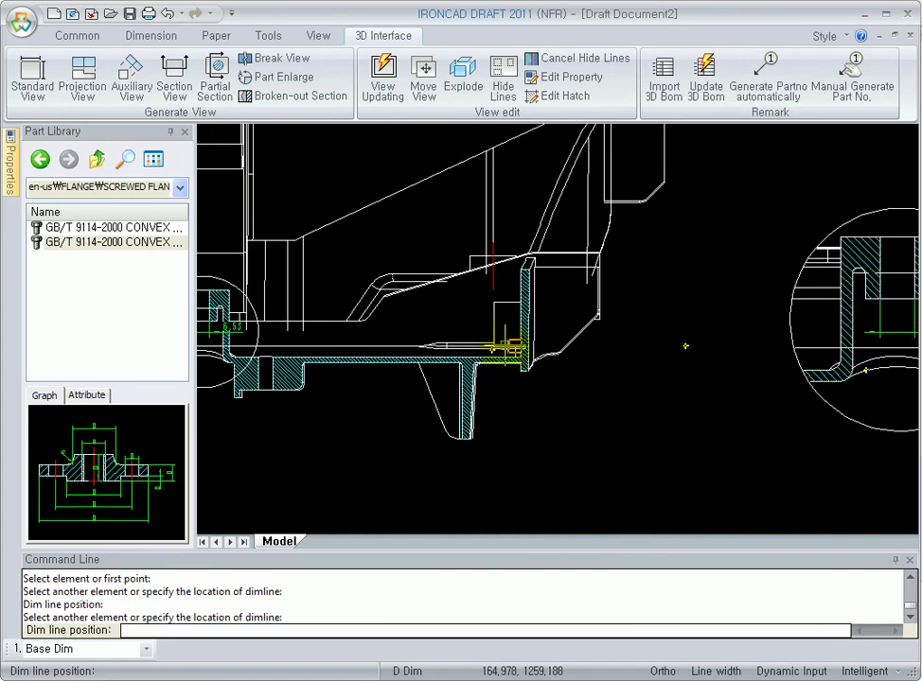
{"action": "scroll", "coordinate": [584, 337], "scroll_direction": "down", "scroll_amount": 1}
{"action": "scroll", "coordinate": [562, 334], "scroll_direction": "down", "scroll_amount": 1}
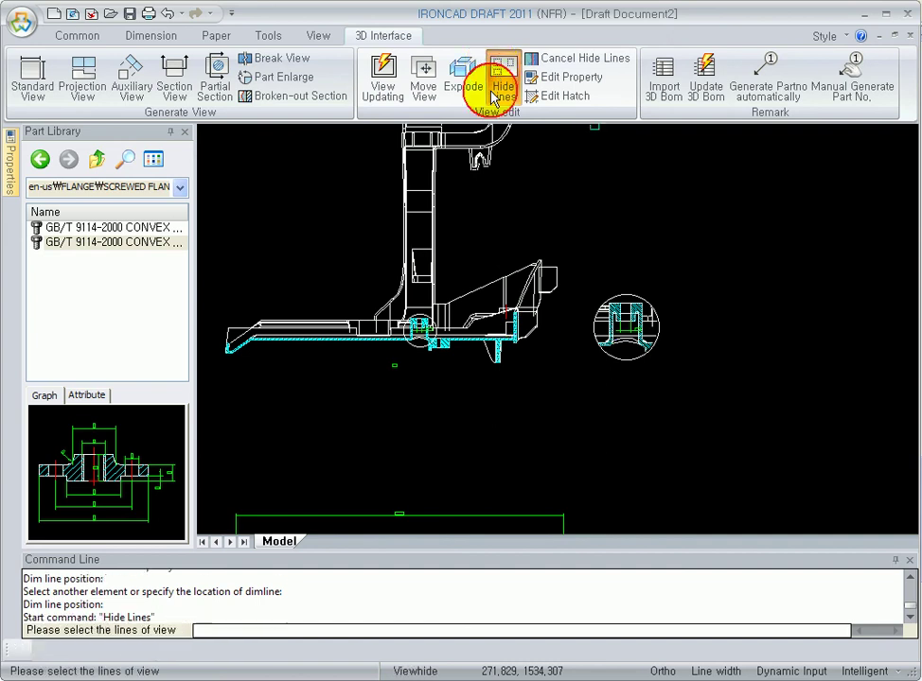
{"action": "left_click", "coordinate": [498, 76]}
{"action": "left_click", "coordinate": [459, 370]}
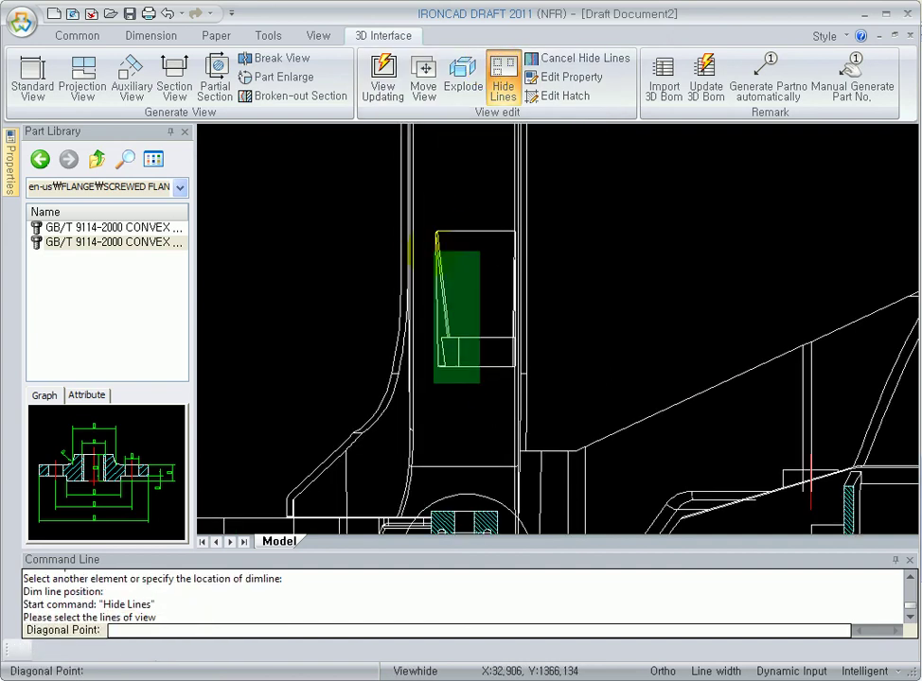
{"action": "left_click", "coordinate": [440, 234]}
{"action": "left_click", "coordinate": [461, 299]}
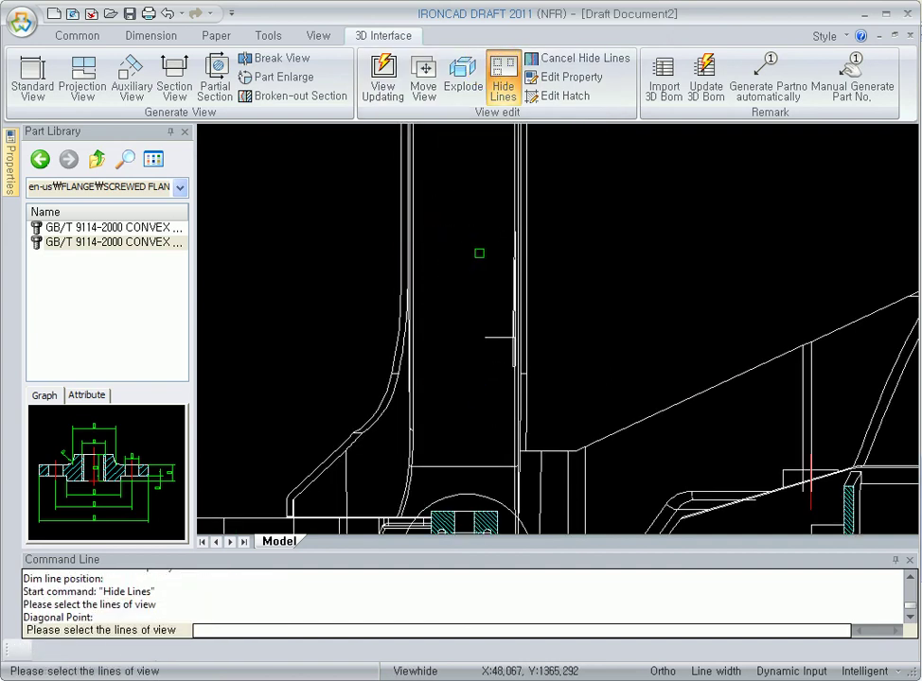
{"action": "right_click", "coordinate": [432, 352]}
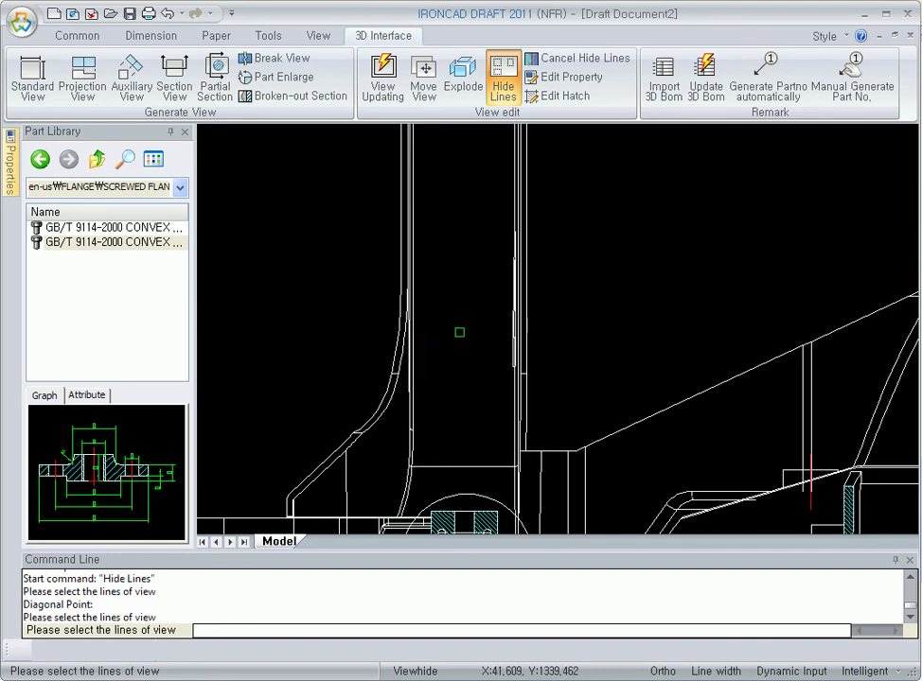
- Hide the curved rib's lines between the vertical arm and the hatched end wall in section view E-E with Hide Lines
{"action": "scroll", "coordinate": [459, 332], "scroll_direction": "down", "scroll_amount": 2}
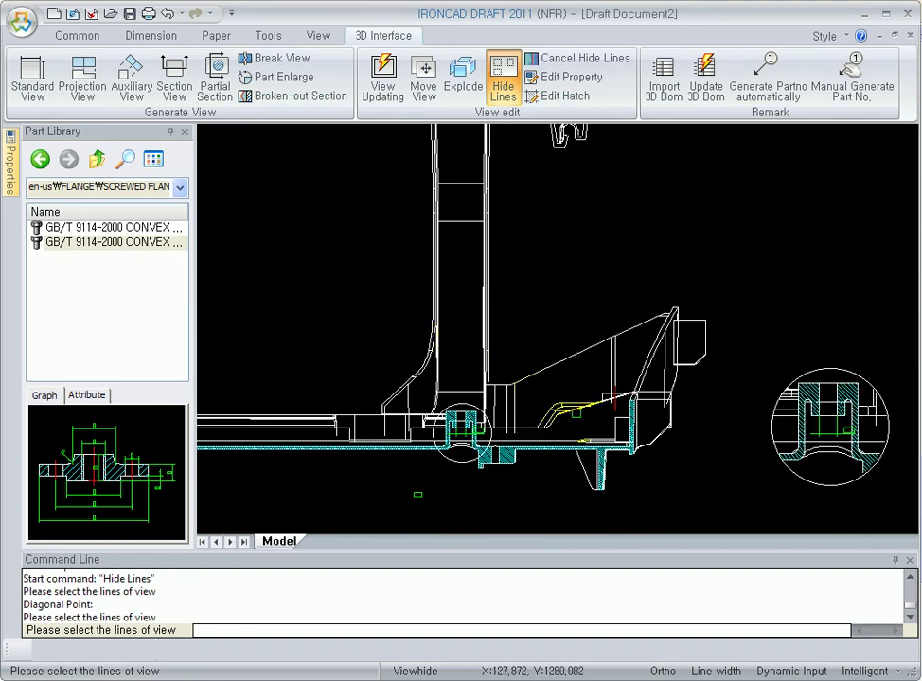
{"action": "scroll", "coordinate": [576, 412], "scroll_direction": "up", "scroll_amount": 3}
{"action": "left_click", "coordinate": [651, 452]}
{"action": "left_click", "coordinate": [428, 330]}
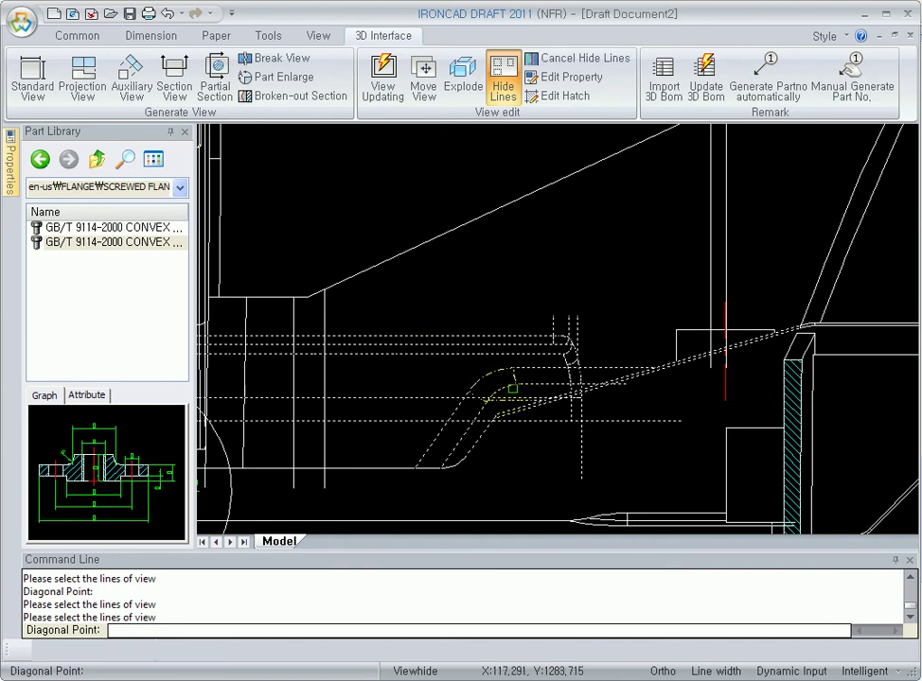
{"action": "right_click", "coordinate": [531, 340]}
{"action": "scroll", "coordinate": [527, 337], "scroll_direction": "down", "scroll_amount": 3}
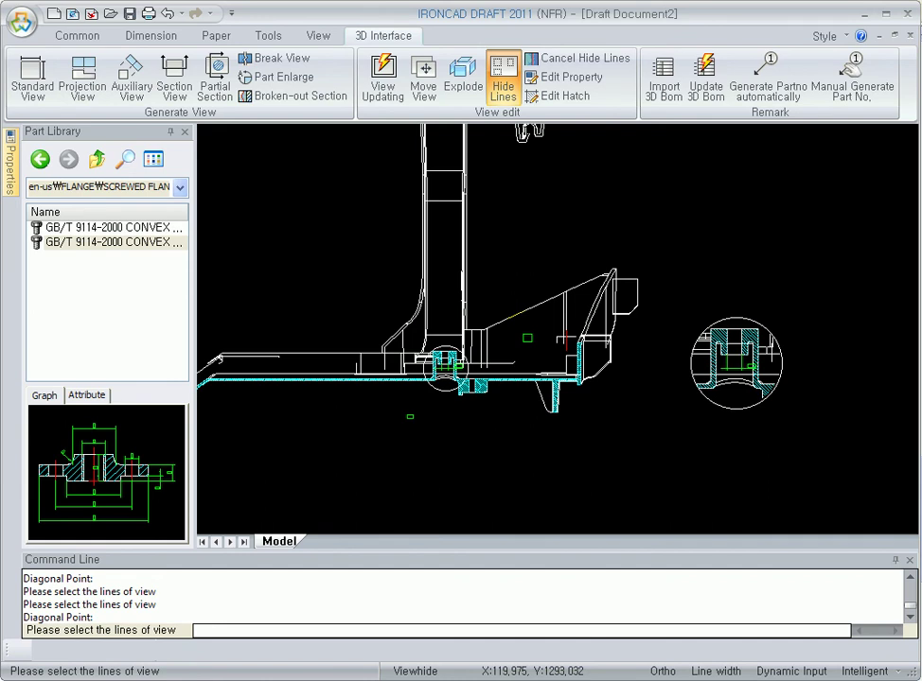
- Import the 3D BOM from Scene1.ics into the drawing at Part level
{"action": "left_click", "coordinate": [676, 91]}
{"action": "left_click", "coordinate": [526, 197]}
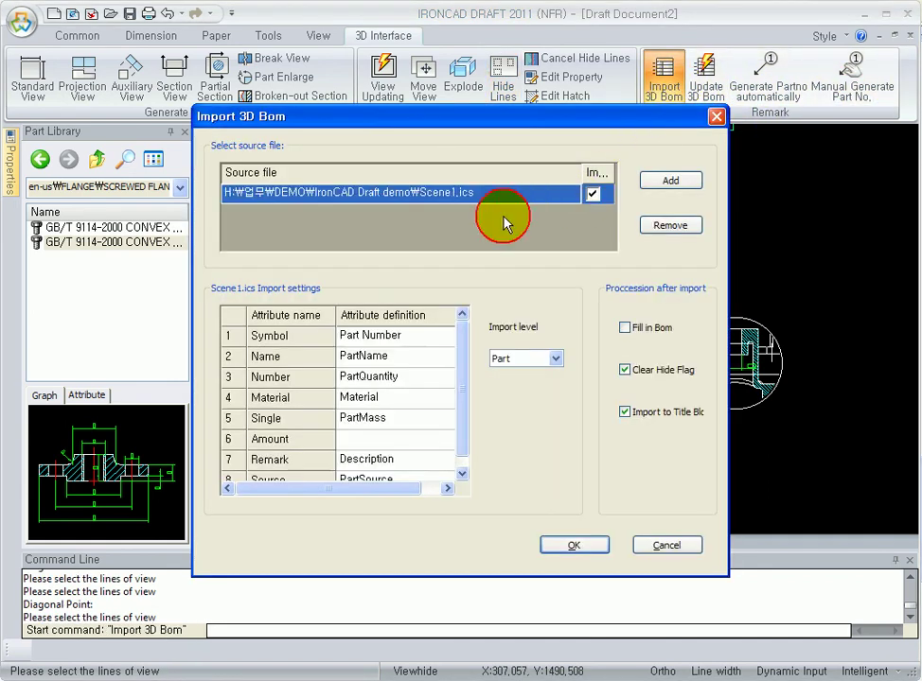
{"action": "left_click", "coordinate": [569, 546]}
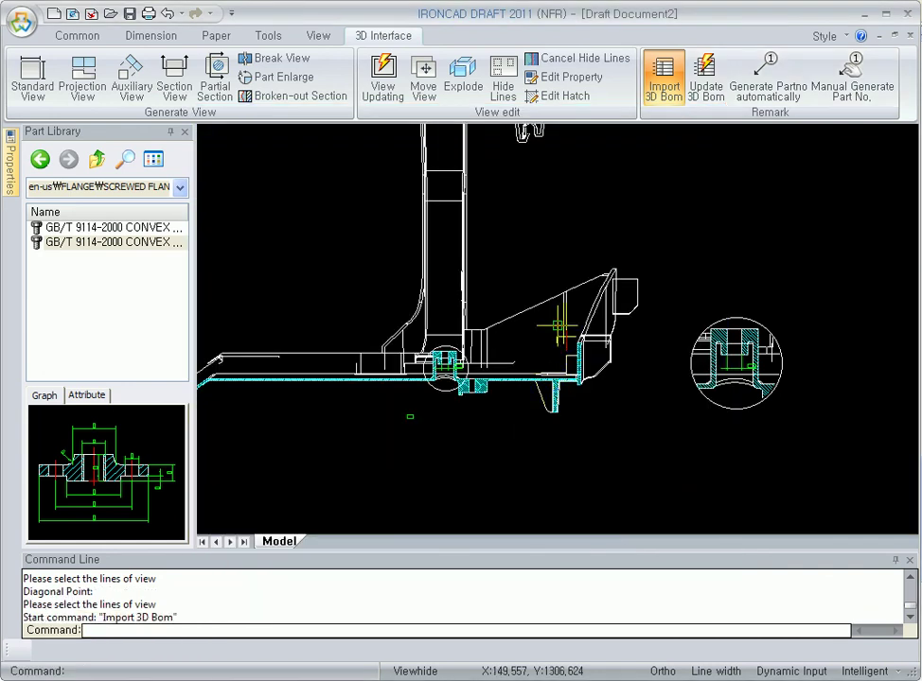
- Manually generate a part number with a single-segment leader on the vertical arm of section view E-E
{"action": "scroll", "coordinate": [581, 344], "scroll_direction": "down", "scroll_amount": 6}
{"action": "mouse_move", "coordinate": [675, 483]}
{"action": "middle_mouse_down"}
{"action": "mouse_move", "coordinate": [635, 482]}
{"action": "mouse_move", "coordinate": [575, 373]}
{"action": "middle_mouse_up"}
{"action": "scroll", "coordinate": [502, 368], "scroll_direction": "up", "scroll_amount": 5}
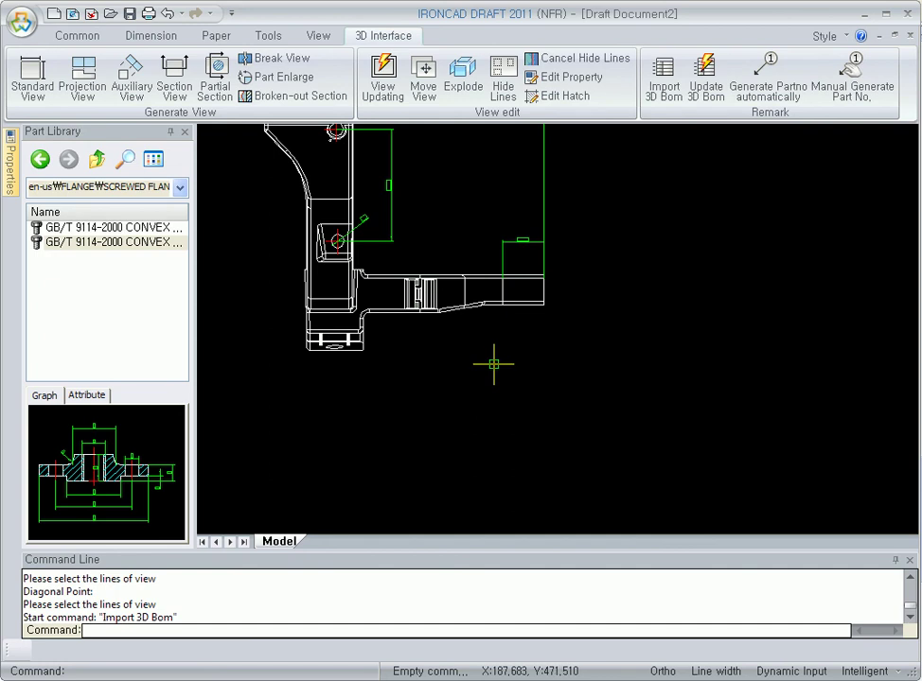
{"action": "scroll", "coordinate": [493, 364], "scroll_direction": "down", "scroll_amount": 4}
{"action": "scroll", "coordinate": [397, 251], "scroll_direction": "up", "scroll_amount": 5}
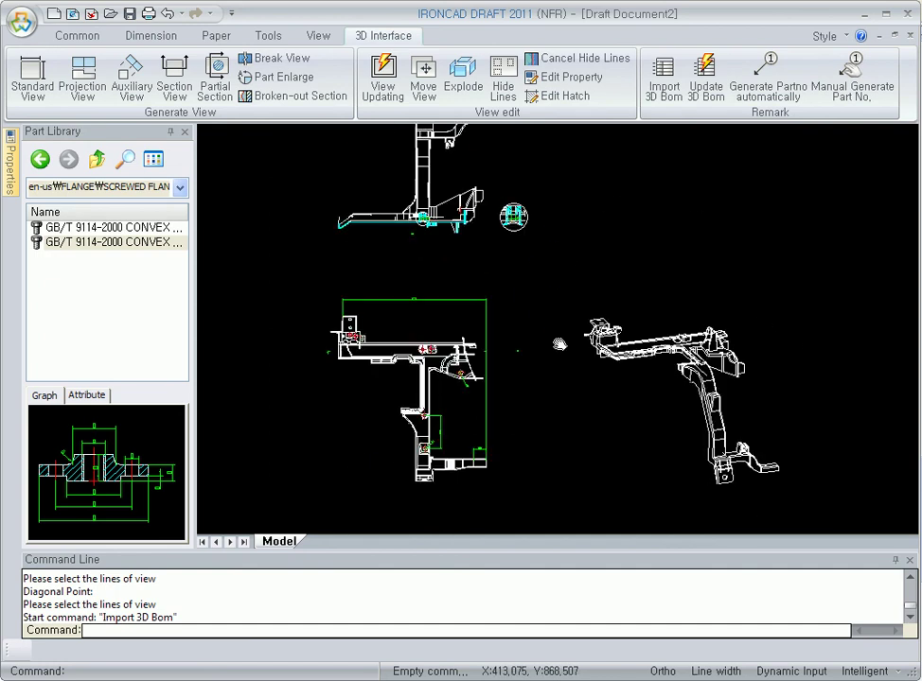
{"action": "left_click", "coordinate": [851, 74]}
{"action": "left_click", "coordinate": [598, 216]}
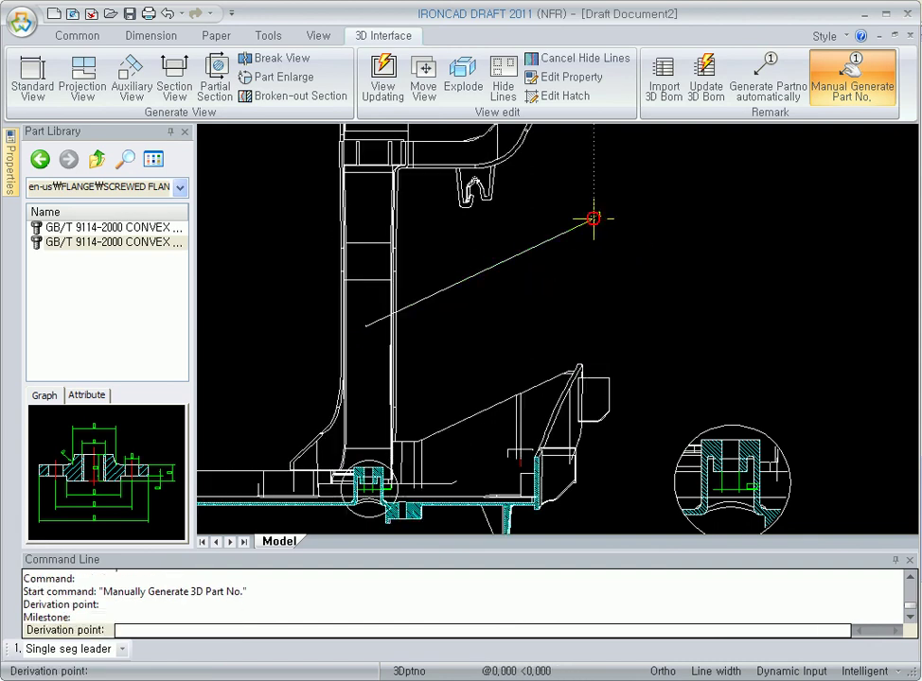
{"action": "scroll", "coordinate": [623, 273], "scroll_direction": "down", "scroll_amount": 5}
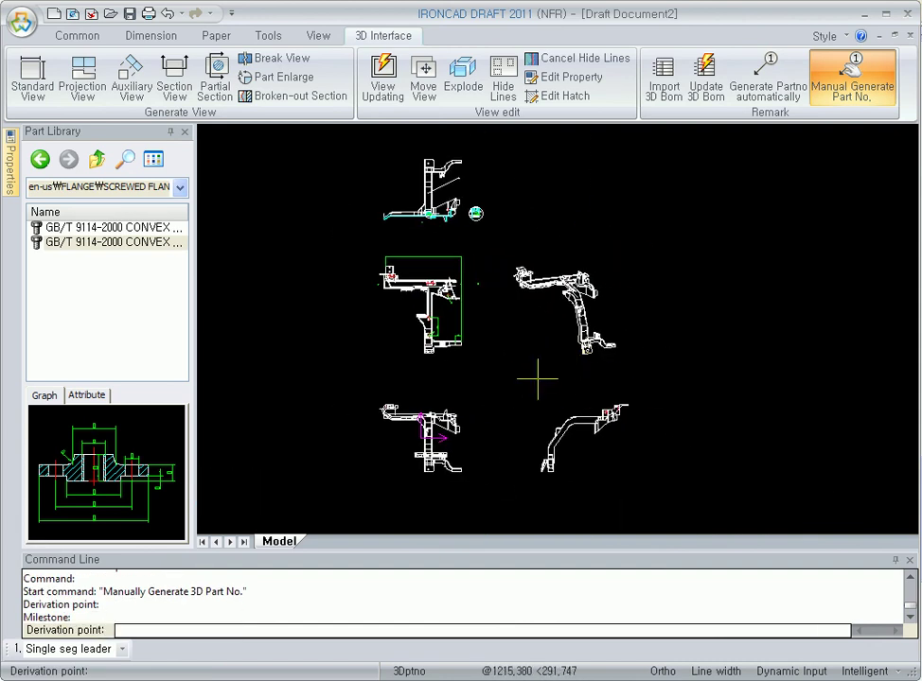
{"action": "key", "text": "Escape"}
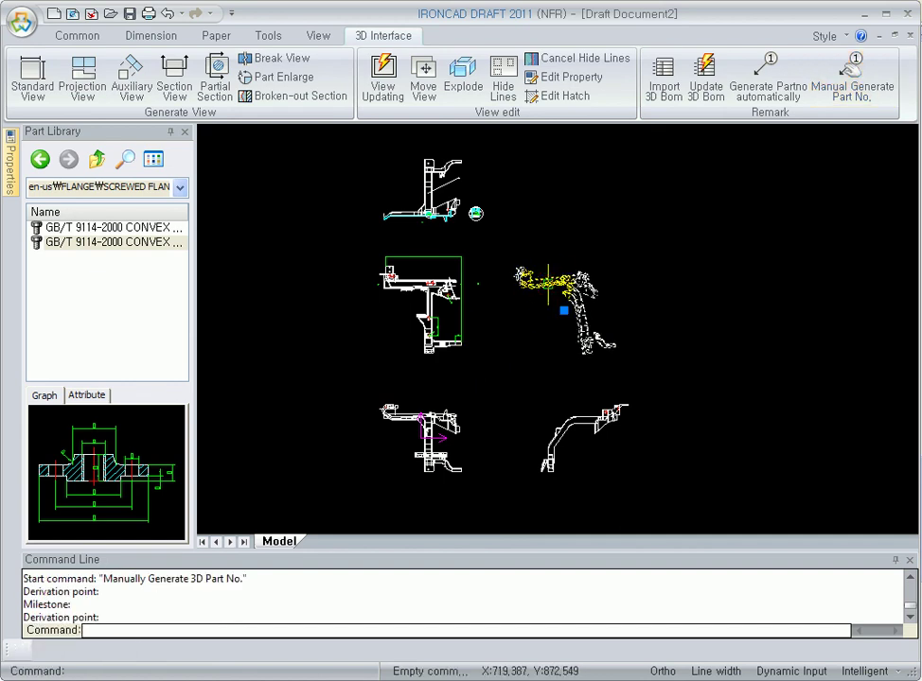
- Open the 3D scene of the isometric view with Edit Scene and orbit around the model
{"action": "right_click", "coordinate": [550, 286]}
{"action": "mouse_move", "coordinate": [586, 296]}
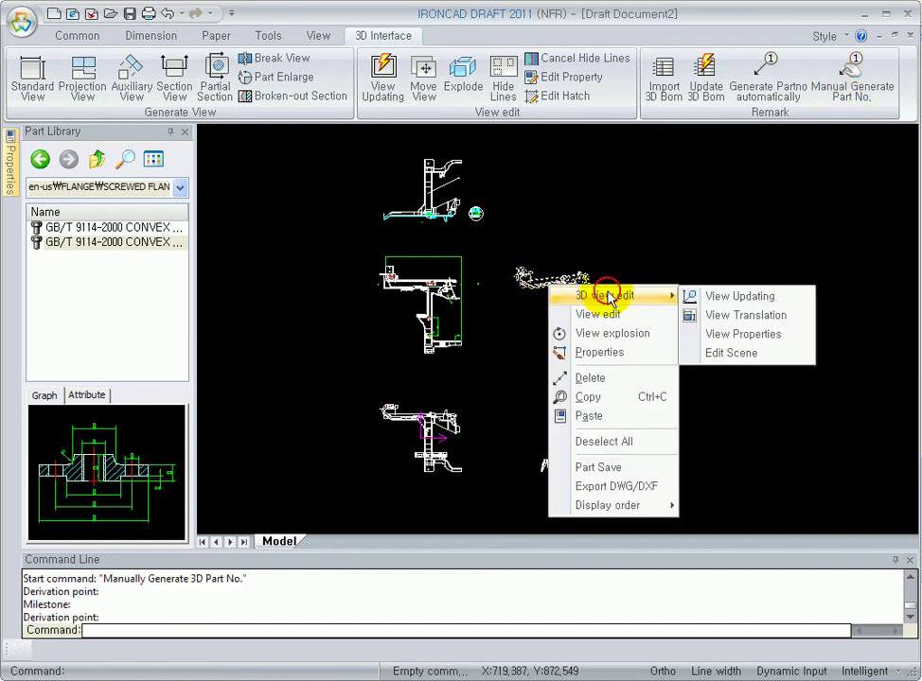
{"action": "left_click", "coordinate": [739, 352]}
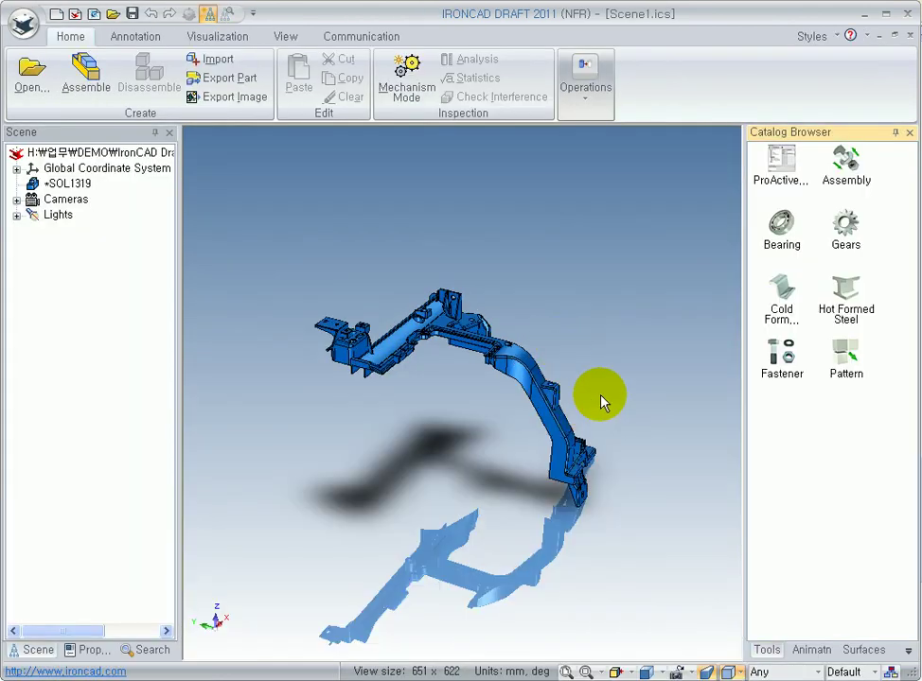
{"action": "left_click_drag", "start_coordinate": [602, 403], "coordinate": [545, 373]}
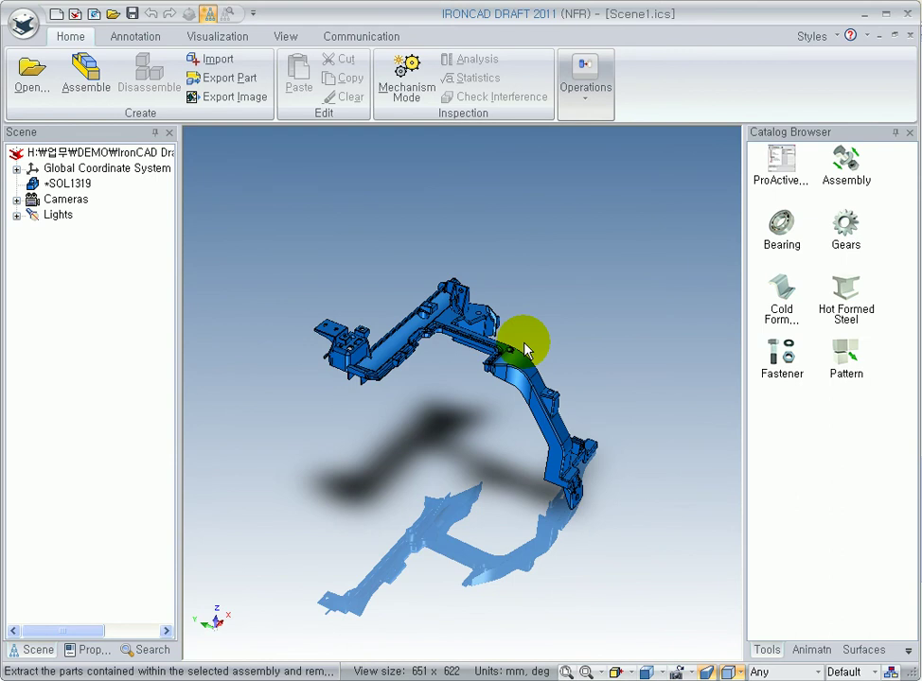
- In the scene Copy Of 드릴지그.ics, place a standard size 6 bolt at the blue base's front lug hole with length 67
{"action": "key", "text": "alt+Tab"}
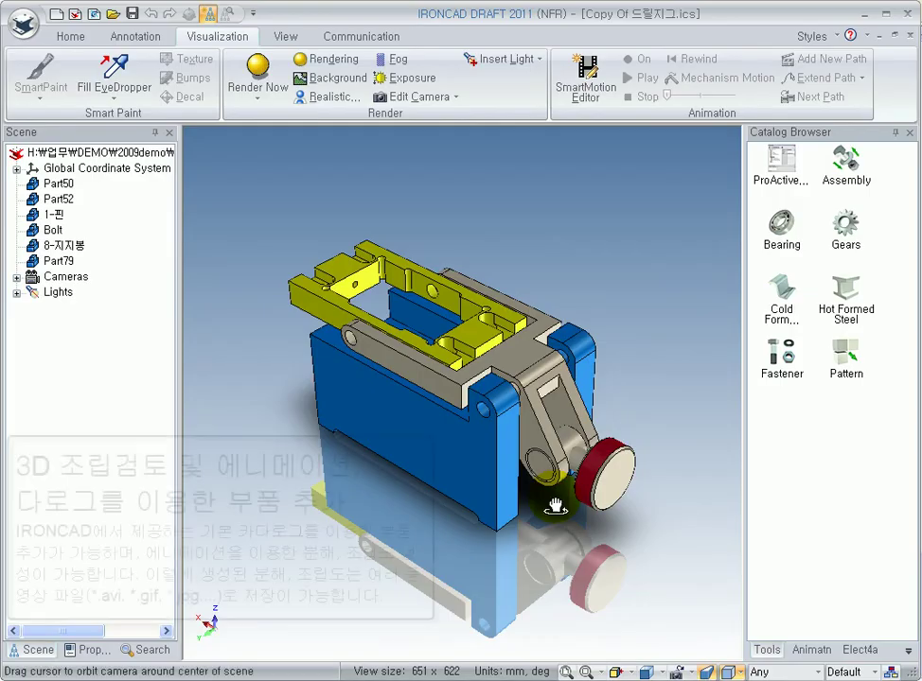
{"action": "left_click_drag", "start_coordinate": [552, 490], "coordinate": [520, 408]}
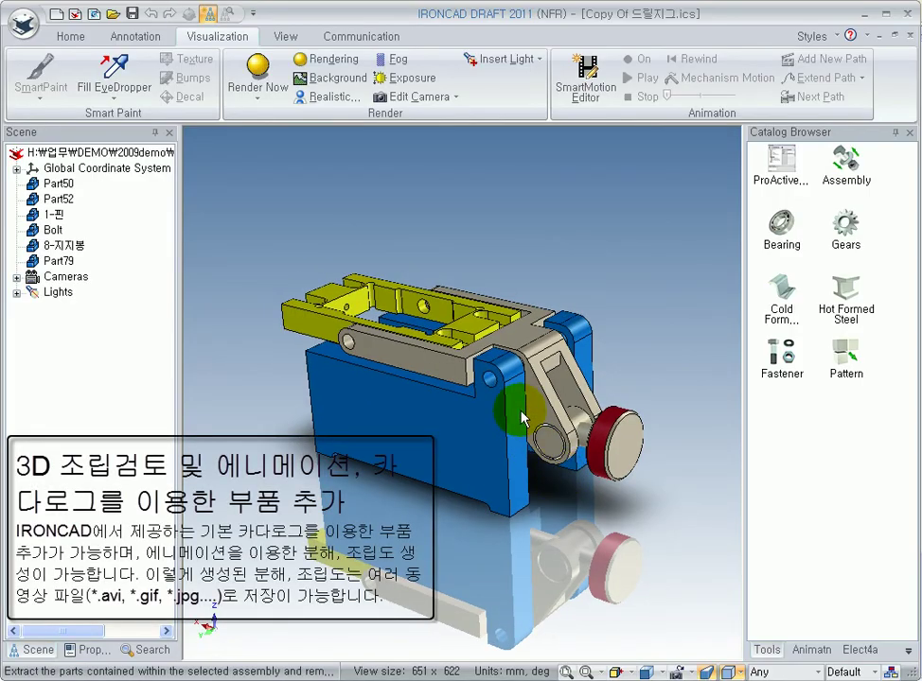
{"action": "scroll", "coordinate": [552, 409], "scroll_direction": "up", "scroll_amount": 3}
{"action": "left_click_drag", "start_coordinate": [782, 355], "coordinate": [416, 355]}
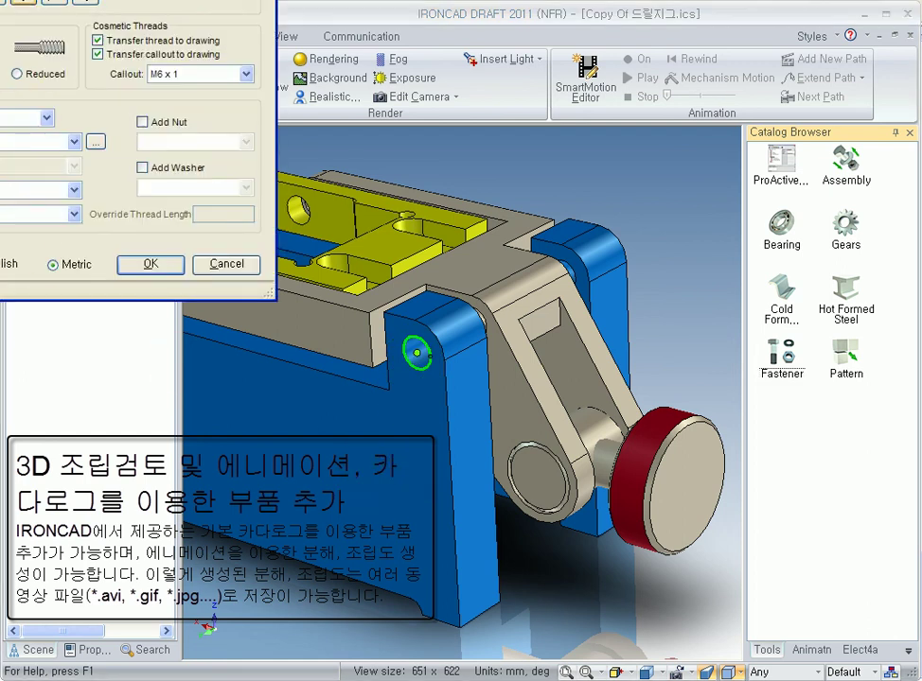
{"action": "left_click_drag", "start_coordinate": [51, 0], "coordinate": [358, 70]}
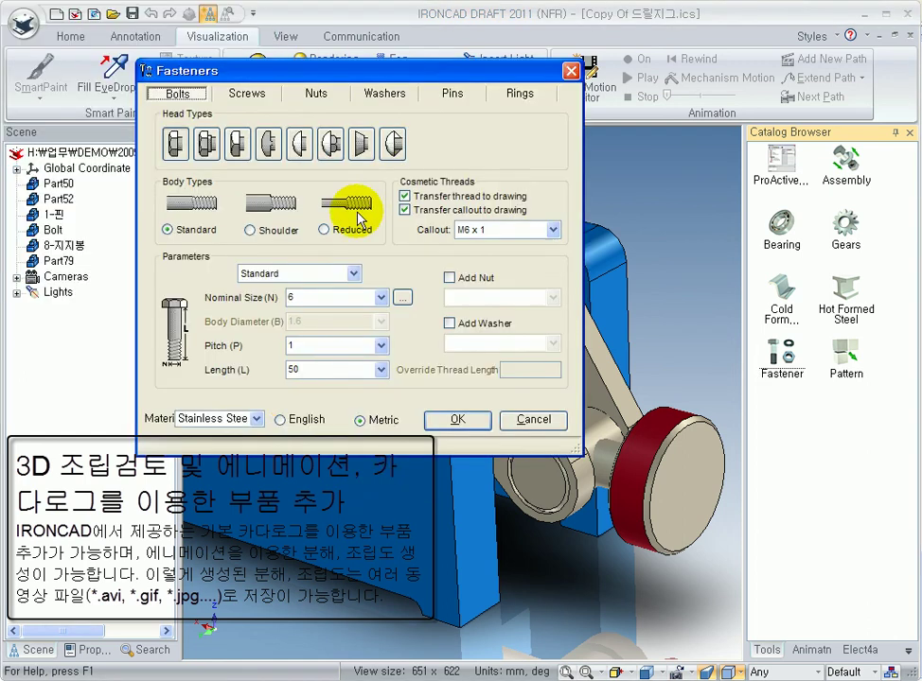
{"action": "double_click", "coordinate": [311, 368]}
{"action": "type", "text": "67"}
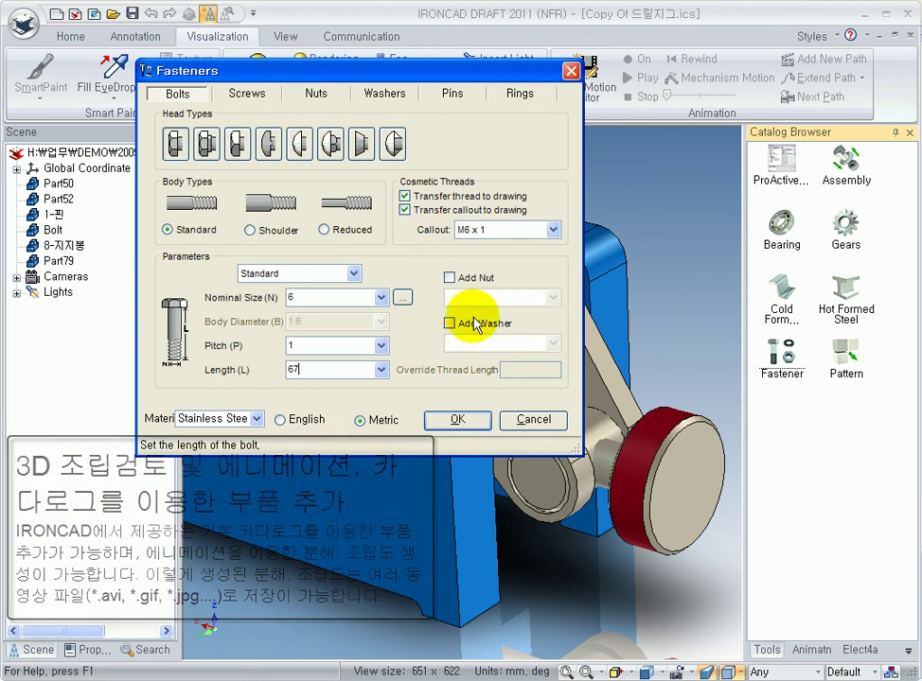
- Add a Standard nut to the bolt and create the fastener
{"action": "left_click", "coordinate": [478, 278]}
{"action": "left_click", "coordinate": [463, 277]}
{"action": "left_click", "coordinate": [554, 298]}
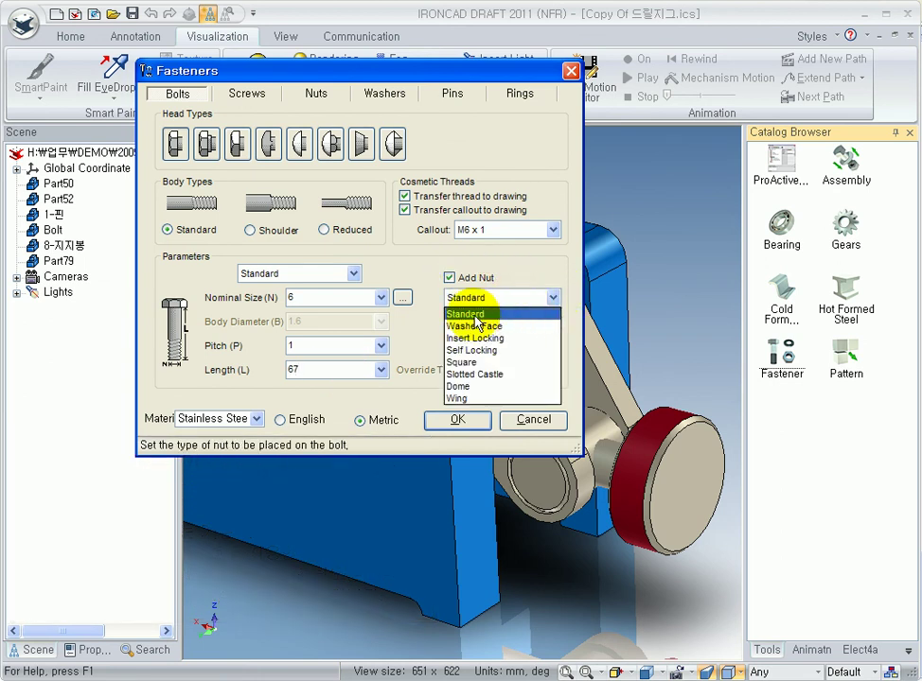
{"action": "left_click", "coordinate": [509, 314]}
{"action": "left_click", "coordinate": [472, 420]}
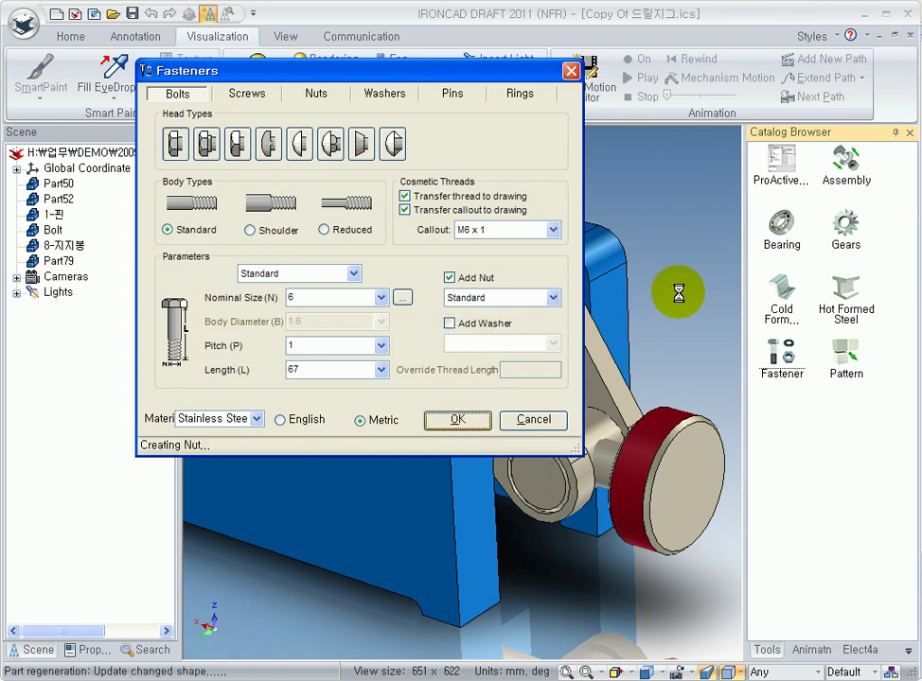
- Insert a standard size 6 bolt, 17 long, with a Standard nut into the hole at the grey arm's end
{"action": "mouse_move", "coordinate": [666, 335]}
{"action": "middle_mouse_down"}
{"action": "mouse_move", "coordinate": [580, 372]}
{"action": "mouse_move", "coordinate": [648, 339]}
{"action": "middle_mouse_up"}
{"action": "middle_click_drag", "start_coordinate": [428, 329], "coordinate": [566, 377], "text": "shift"}
{"action": "scroll", "coordinate": [433, 352], "scroll_direction": "up", "scroll_amount": 3}
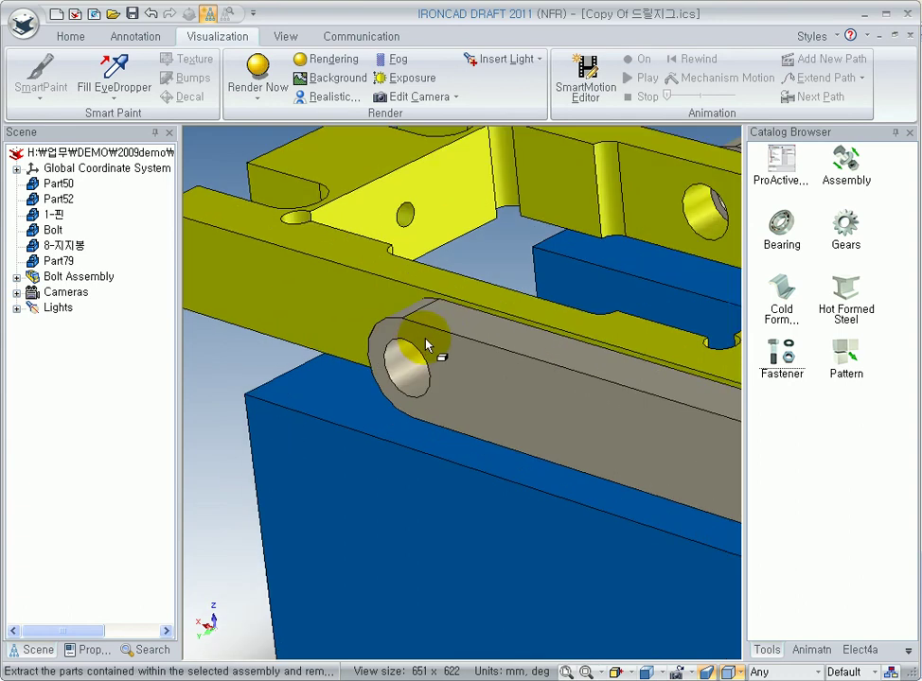
{"action": "left_click_drag", "start_coordinate": [781, 348], "coordinate": [408, 371]}
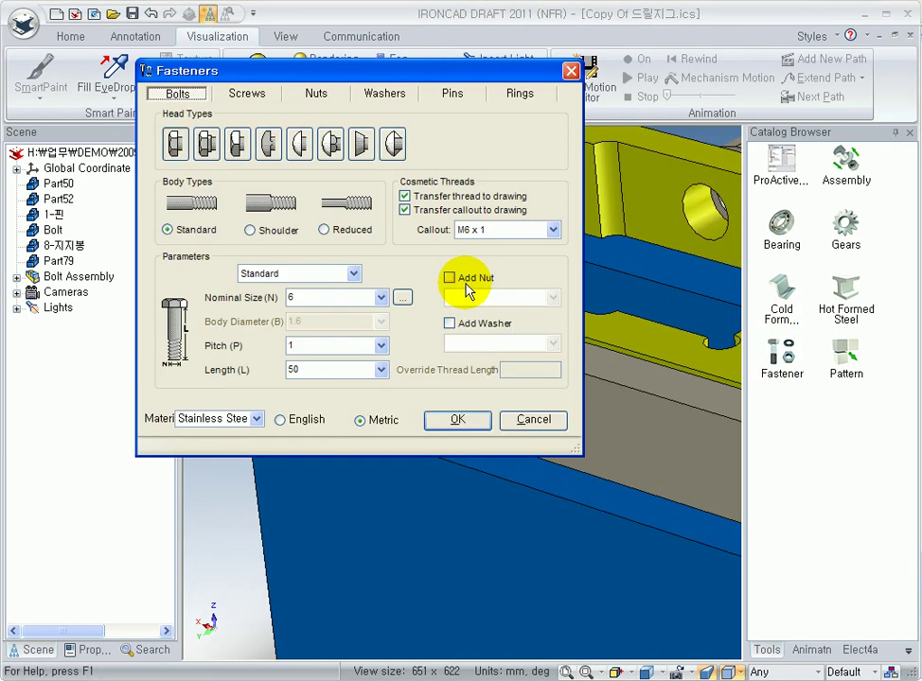
{"action": "left_click", "coordinate": [350, 370]}
{"action": "type", "text": "17"}
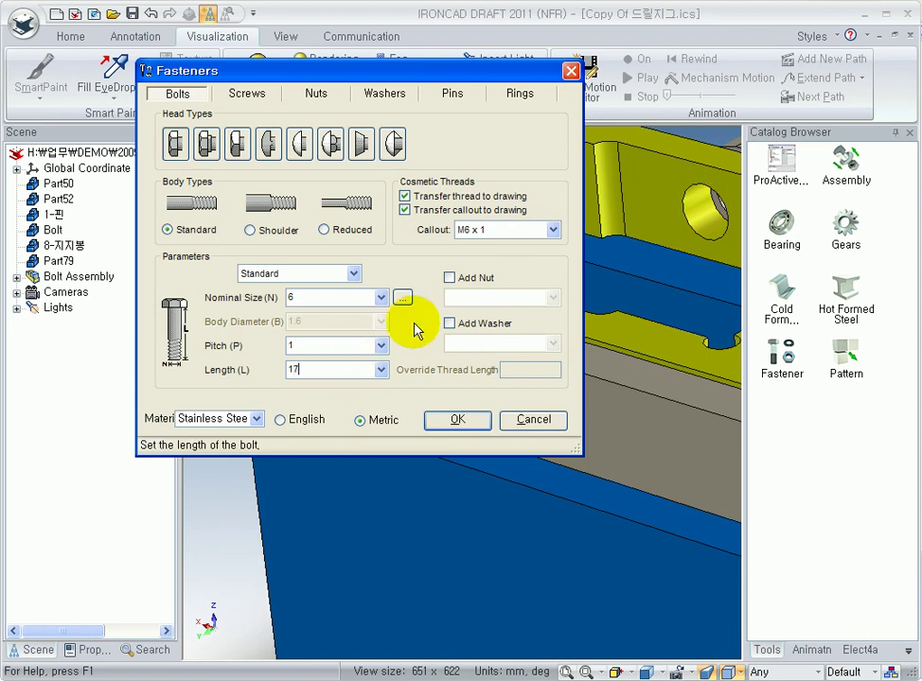
{"action": "left_click", "coordinate": [450, 277]}
{"action": "left_click", "coordinate": [458, 420]}
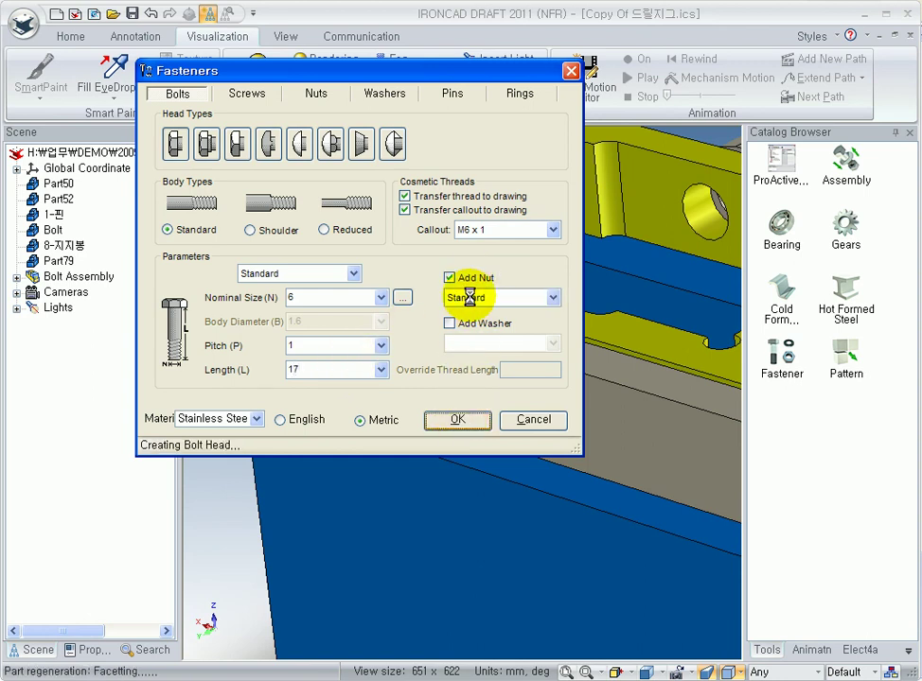
- Detach the TriBall from the short bolt assembly and relocate it to an edge midpoint on the yellow frame's inner cross face
{"action": "mouse_move", "coordinate": [417, 399]}
{"action": "middle_mouse_down"}
{"action": "mouse_move", "coordinate": [510, 452]}
{"action": "mouse_move", "coordinate": [499, 494]}
{"action": "mouse_move", "coordinate": [422, 385]}
{"action": "middle_mouse_up"}
{"action": "left_click", "coordinate": [422, 385]}
{"action": "key", "text": "F10"}
{"action": "scroll", "coordinate": [488, 416], "scroll_direction": "down", "scroll_amount": 3}
{"action": "key", "text": "space"}
{"action": "right_click", "coordinate": [445, 384]}
{"action": "mouse_move", "coordinate": [518, 501]}
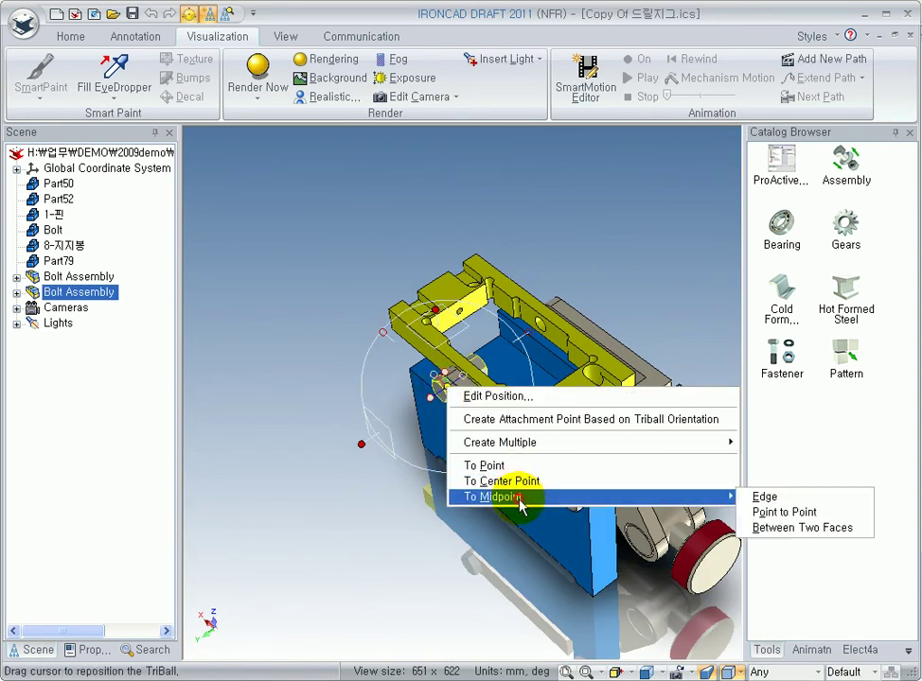
{"action": "left_click", "coordinate": [761, 495]}
{"action": "left_click", "coordinate": [462, 309]}
{"action": "key", "text": "space"}
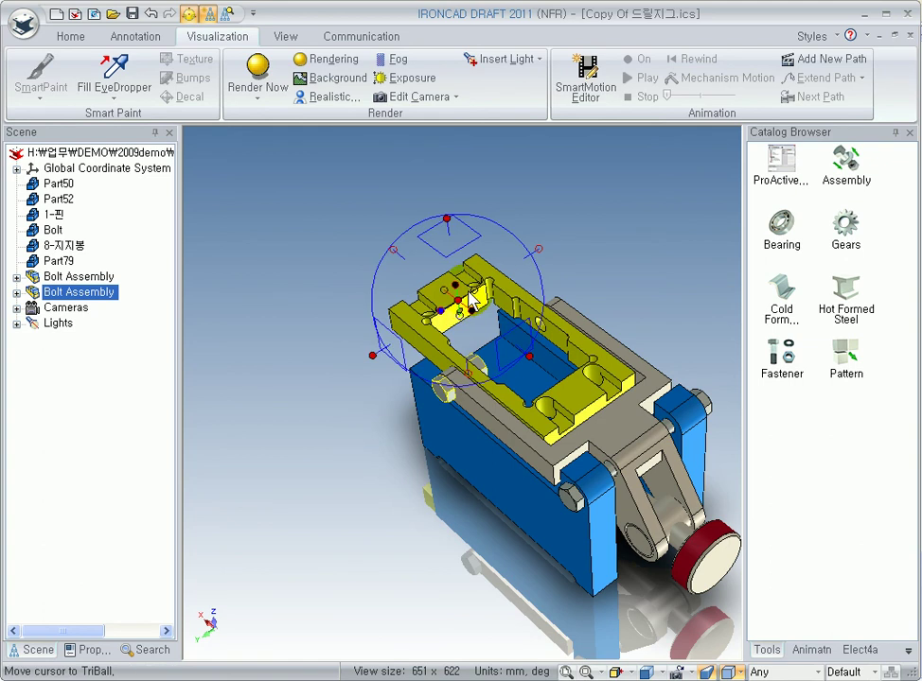
- Mirror the short bolt assembly onto the opposite grey arm about the TriBall plane, keeping the original
{"action": "right_click", "coordinate": [471, 293]}
{"action": "mouse_move", "coordinate": [547, 449]}
{"action": "left_click", "coordinate": [646, 462]}
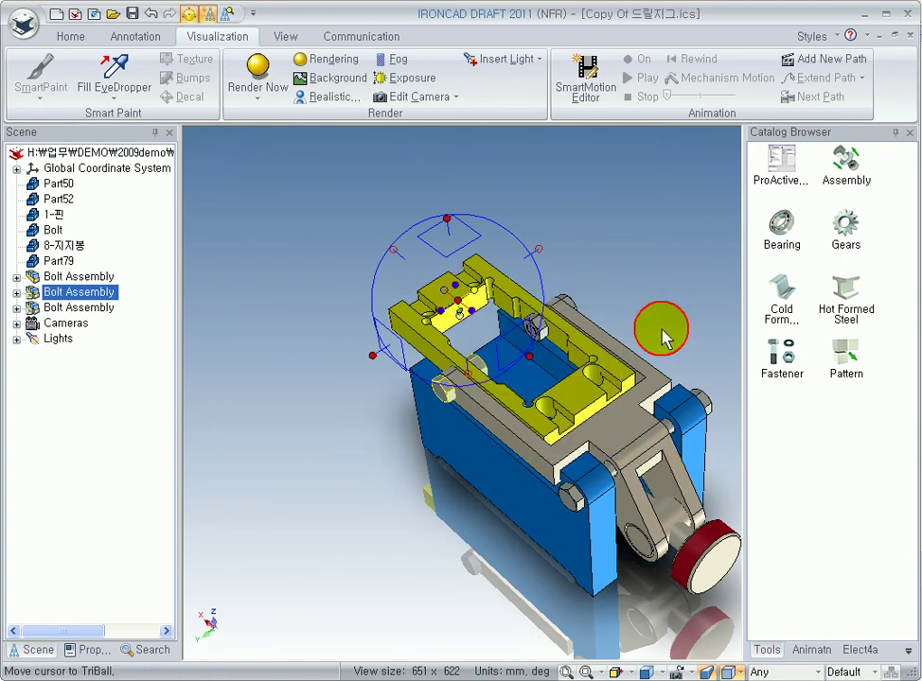
- Apply the Assembly tool to the jig with an Assembled --> Exploded animation at 5 seconds per level
{"action": "middle_click_drag", "start_coordinate": [659, 336], "coordinate": [527, 378]}
{"action": "left_click_drag", "start_coordinate": [782, 166], "coordinate": [433, 284]}
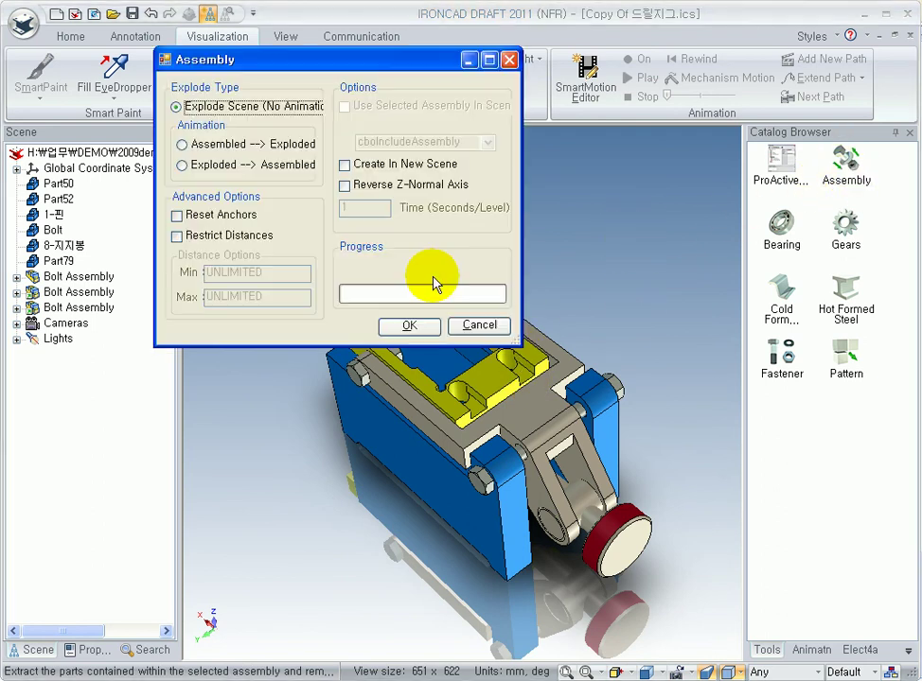
{"action": "left_click", "coordinate": [196, 147]}
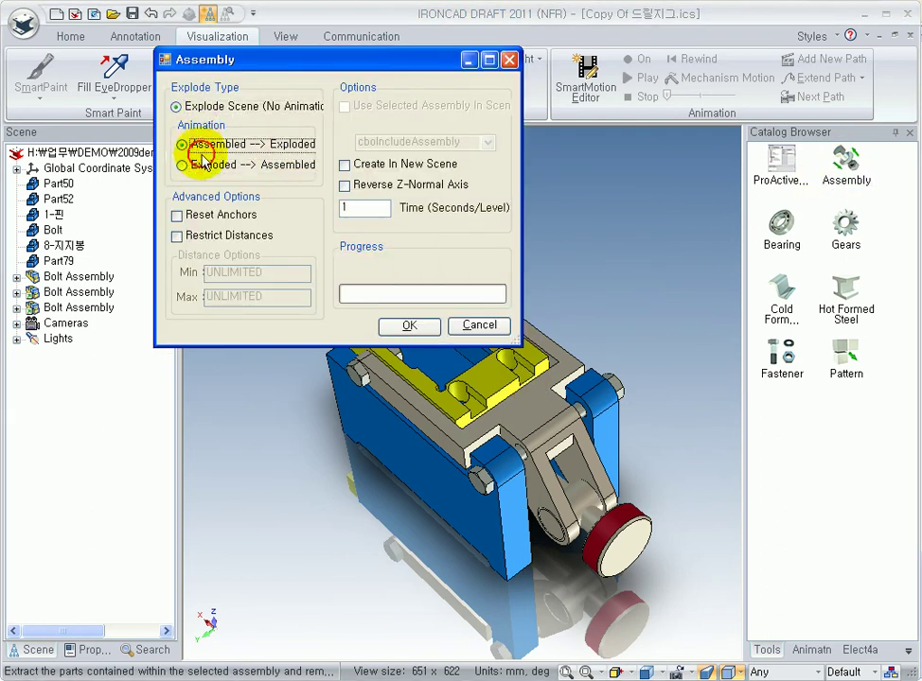
{"action": "type", "text": "5"}
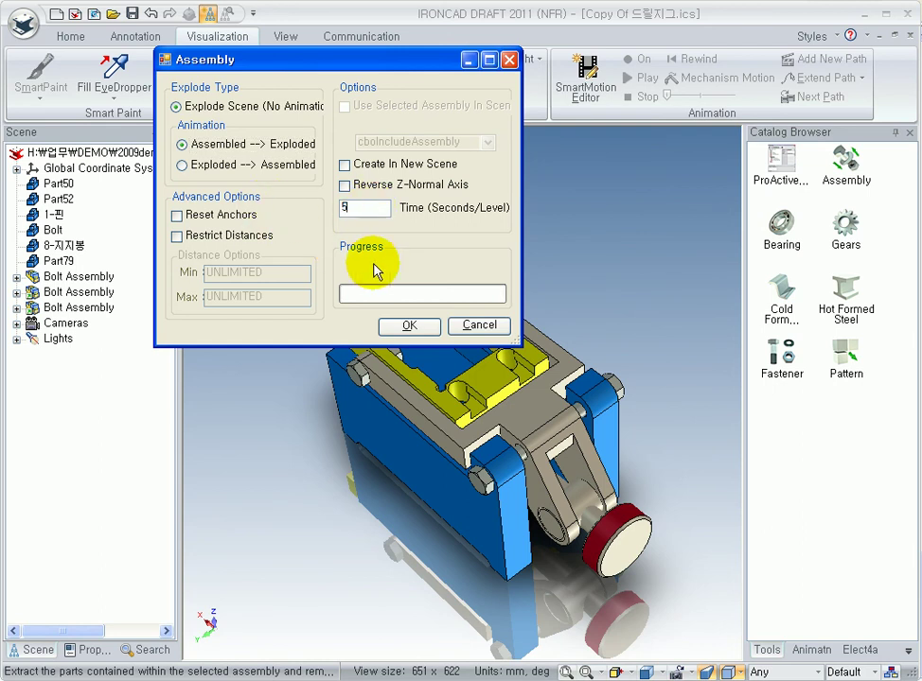
{"action": "left_click", "coordinate": [407, 326]}
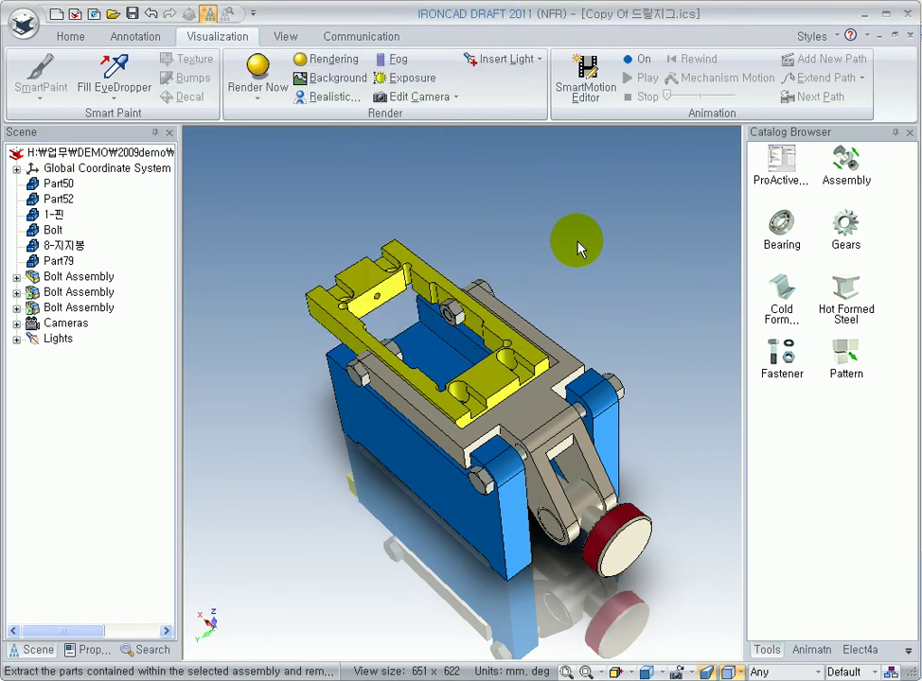
- Turn on the jig's explode animation and play it through
{"action": "left_click", "coordinate": [575, 252]}
{"action": "scroll", "coordinate": [499, 303], "scroll_direction": "down", "scroll_amount": 3}
{"action": "middle_click_drag", "start_coordinate": [499, 303], "coordinate": [493, 291]}
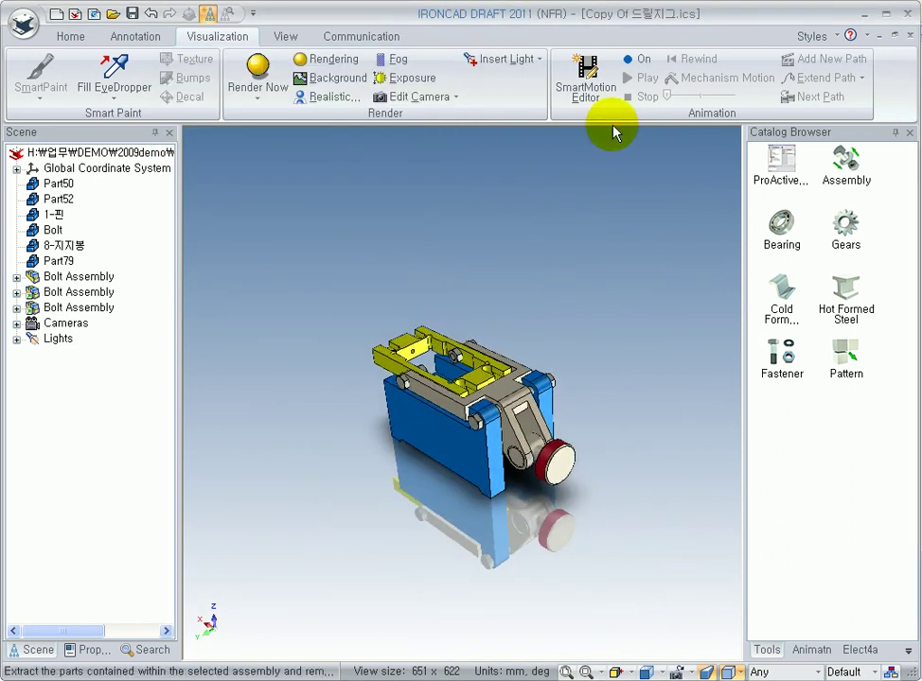
{"action": "left_click", "coordinate": [634, 60]}
{"action": "left_click", "coordinate": [642, 83]}
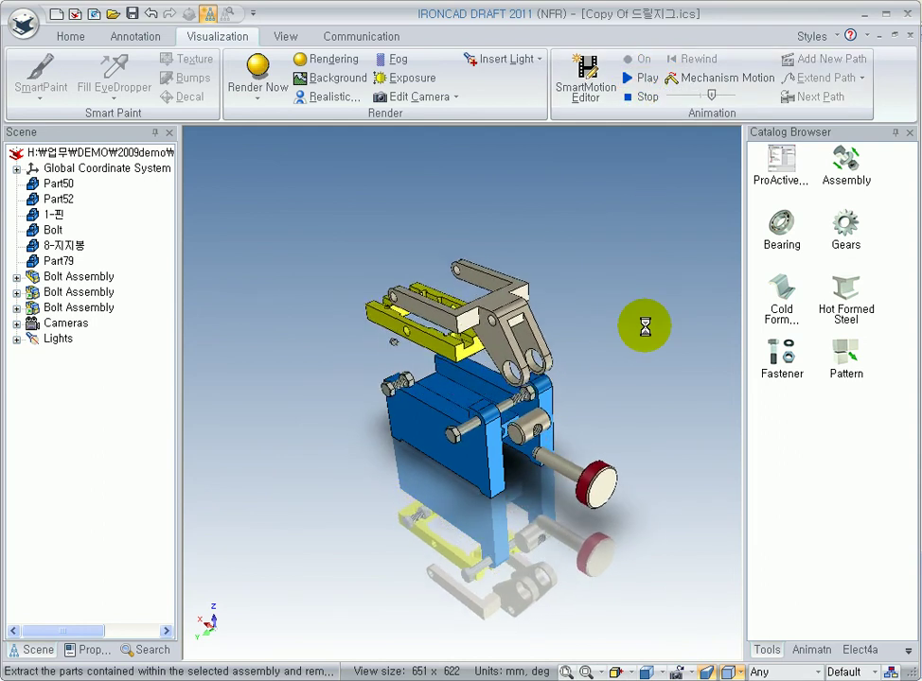
{"action": "middle_click_drag", "start_coordinate": [610, 251], "coordinate": [669, 149]}
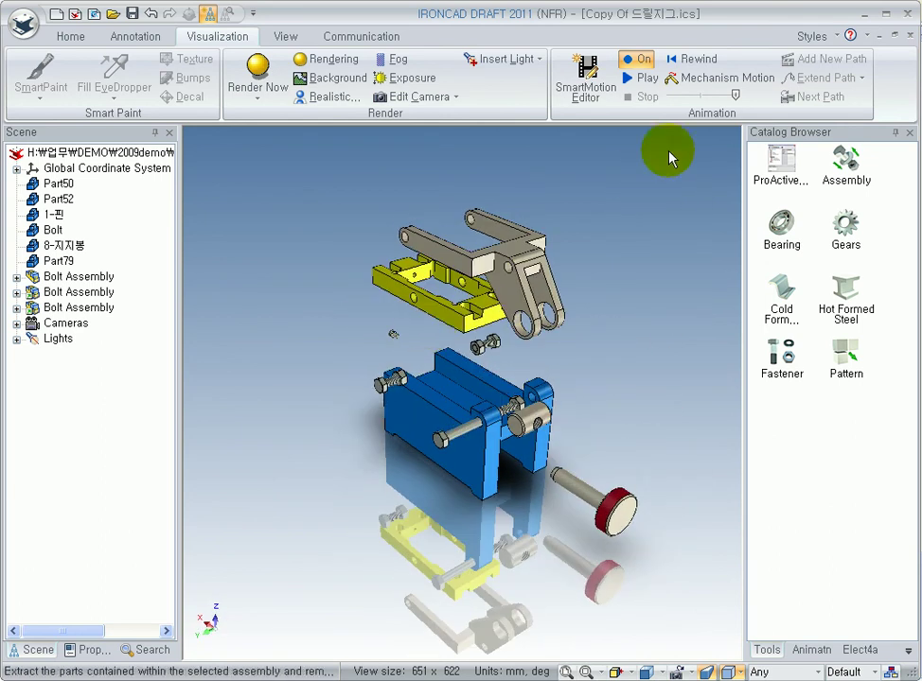
- Scrub the explode animation back and forward to its end and examine the exploded jig
{"action": "left_click", "coordinate": [736, 95]}
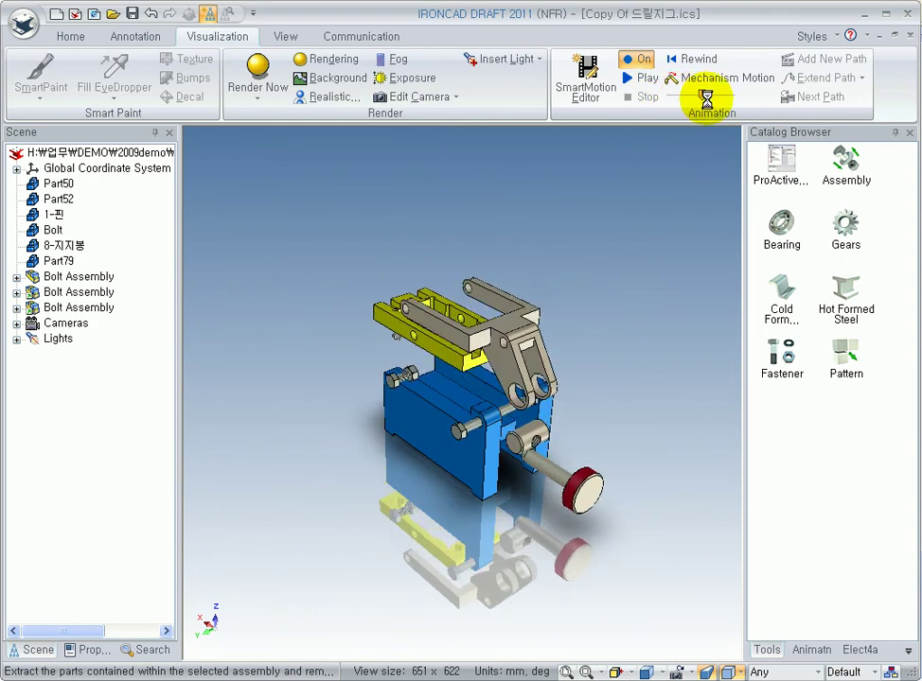
{"action": "left_click_drag", "start_coordinate": [681, 97], "coordinate": [736, 95]}
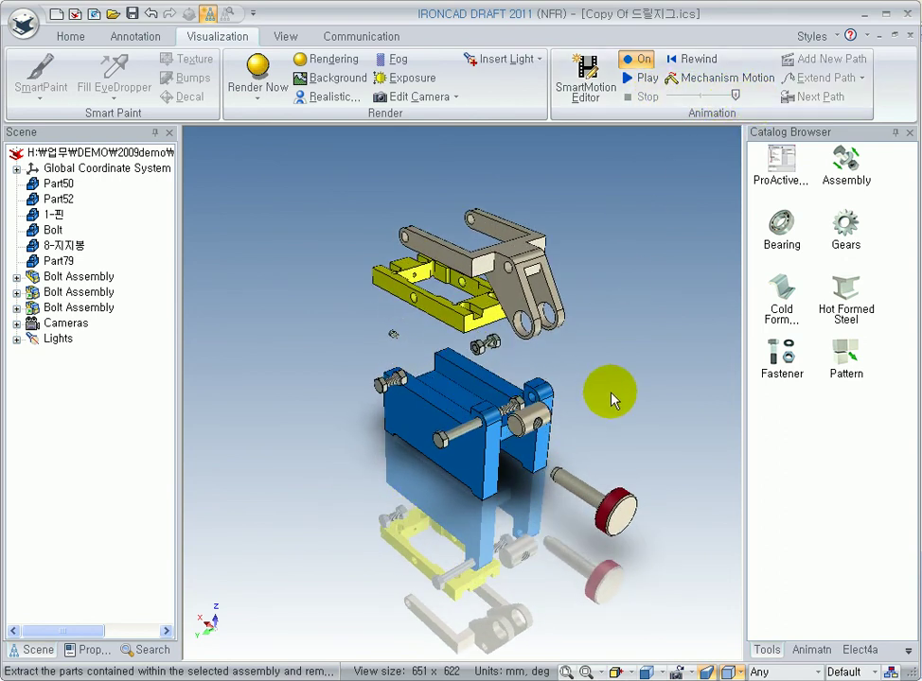
{"action": "middle_click_drag", "start_coordinate": [602, 371], "coordinate": [606, 348]}
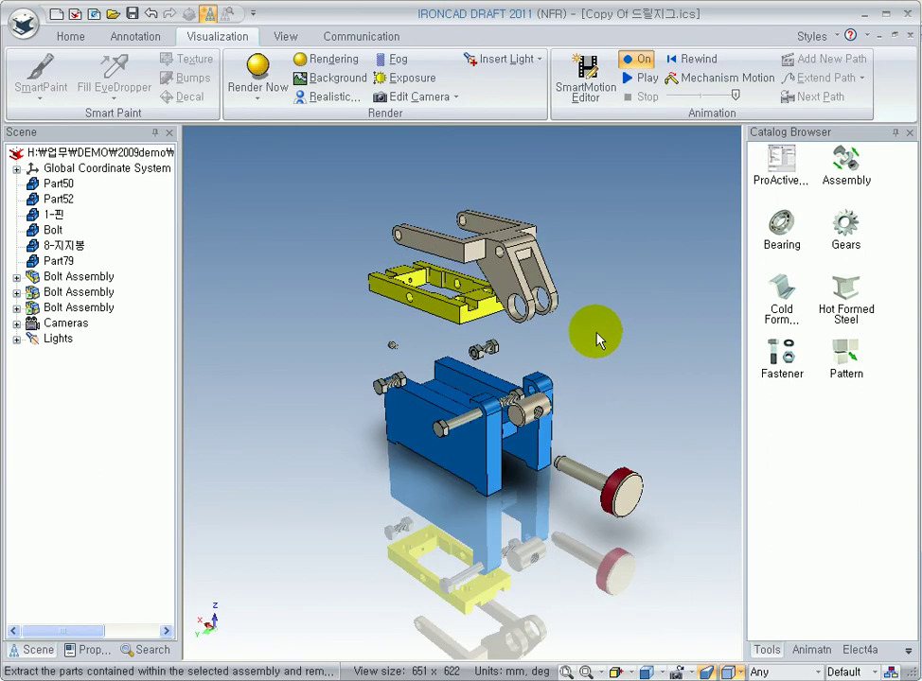